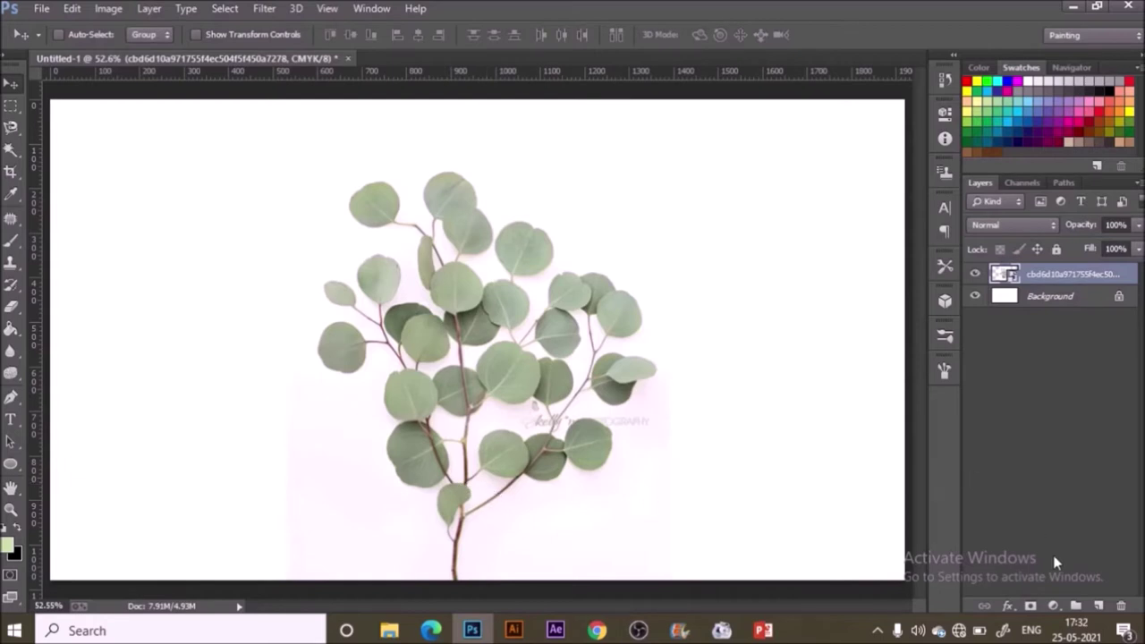
Step: Add a new layer above the leaf photo and sample the green of the central upper leaf as the foreground colour
click(1097, 607)
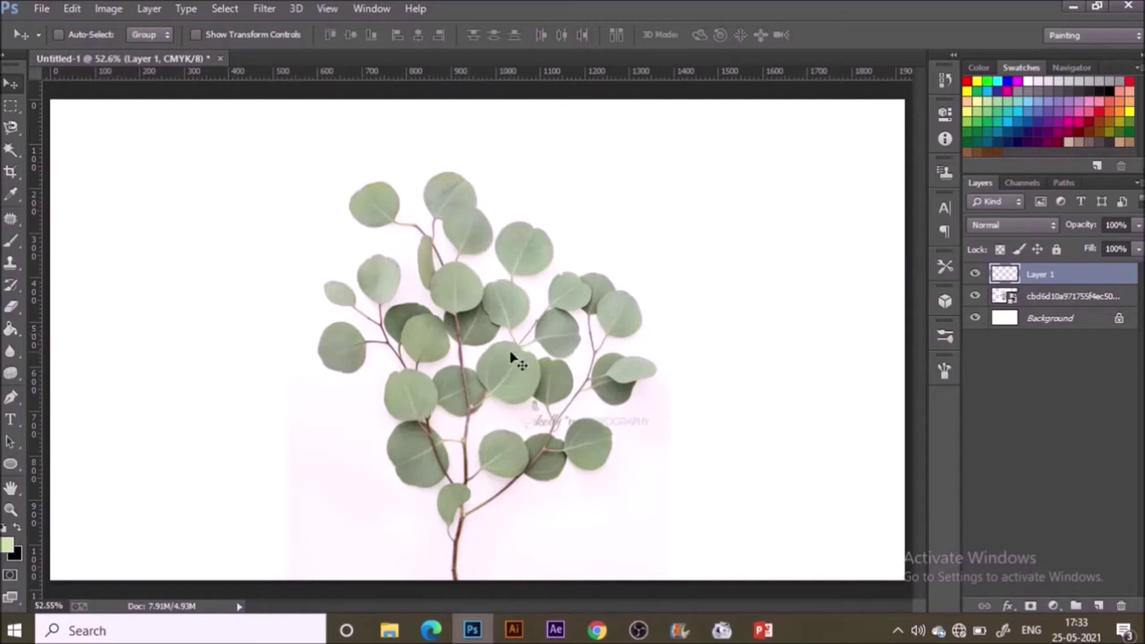
key(i)
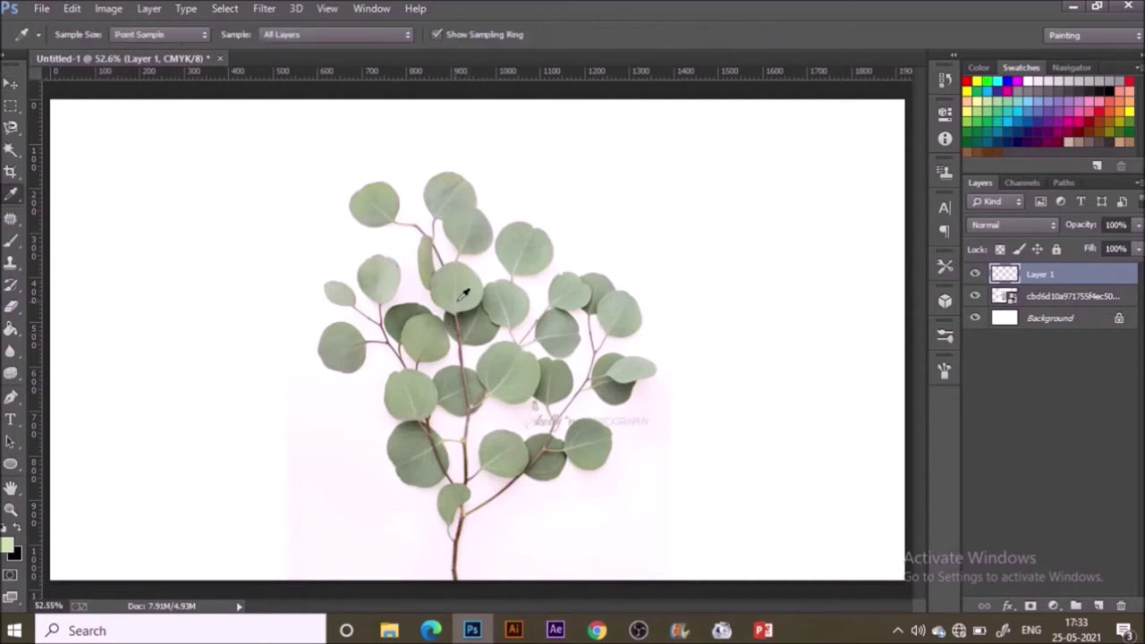
click(462, 299)
Step: Choose the first 2500 px watercolor brush preset, directly after the 365 px speckle brush
key(b)
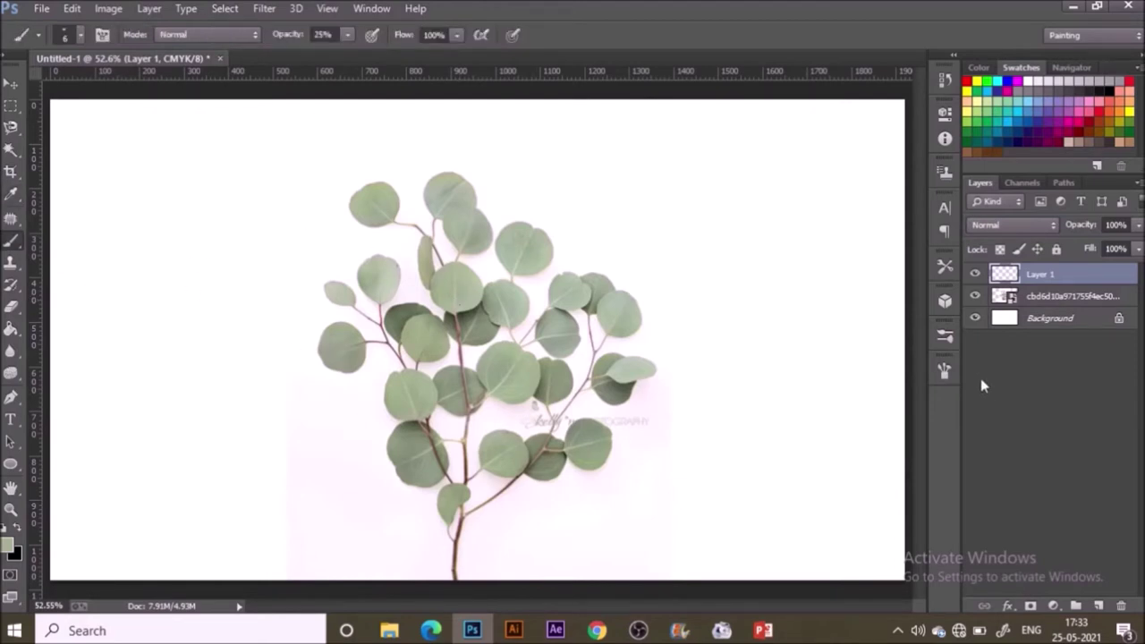
click(942, 369)
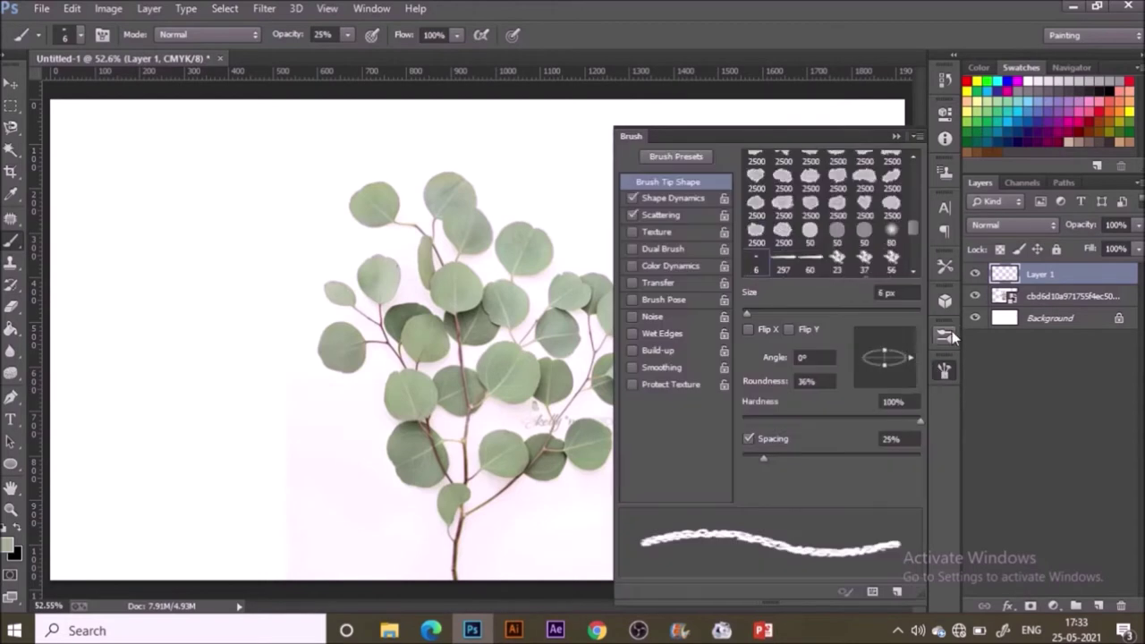
click(945, 337)
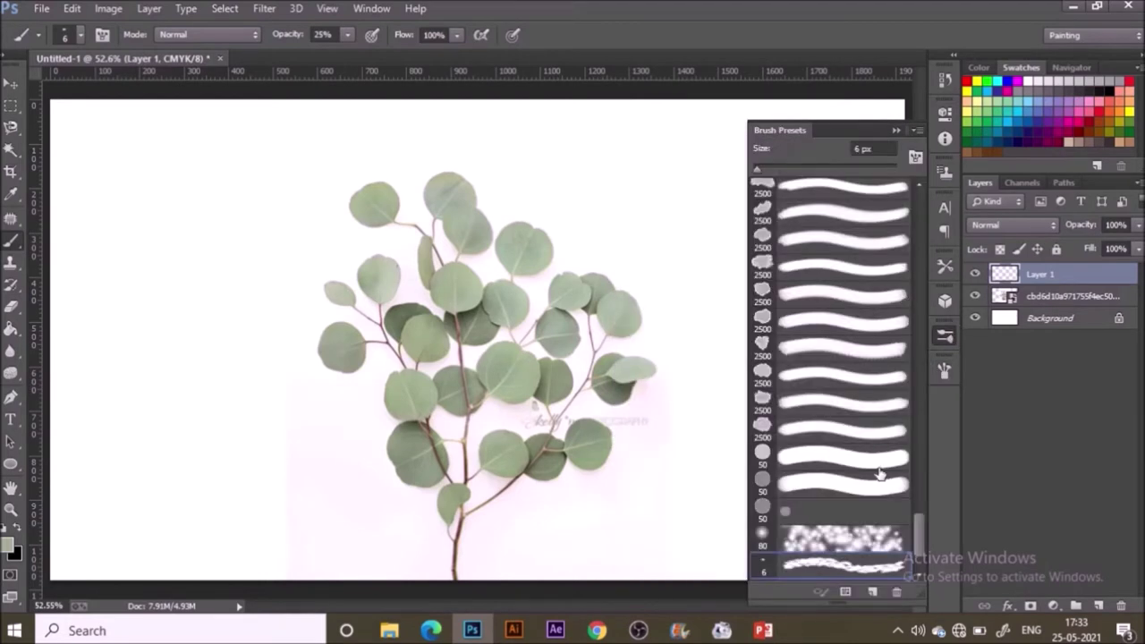
scroll(879, 470, up, 5)
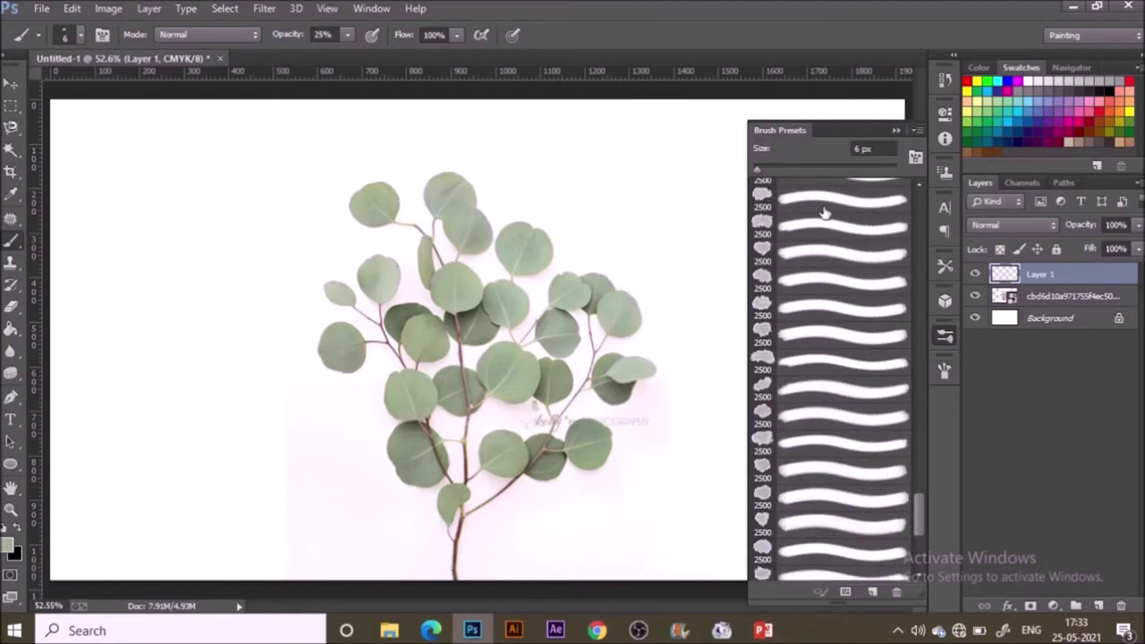
scroll(825, 220, up, 3)
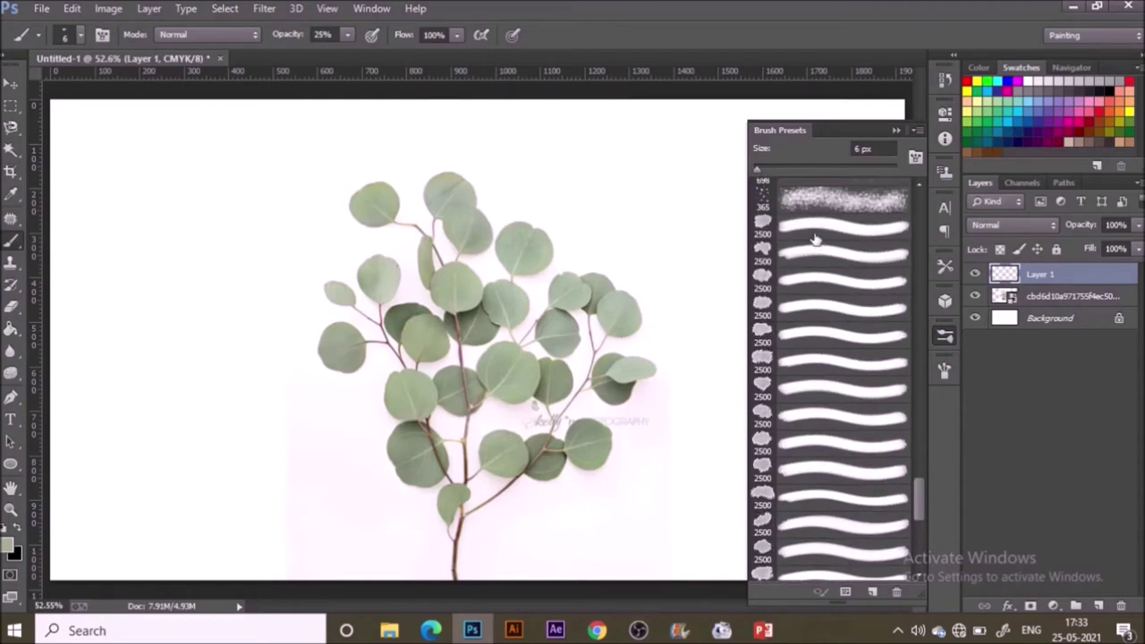
scroll(814, 237, down, 3)
click(815, 237)
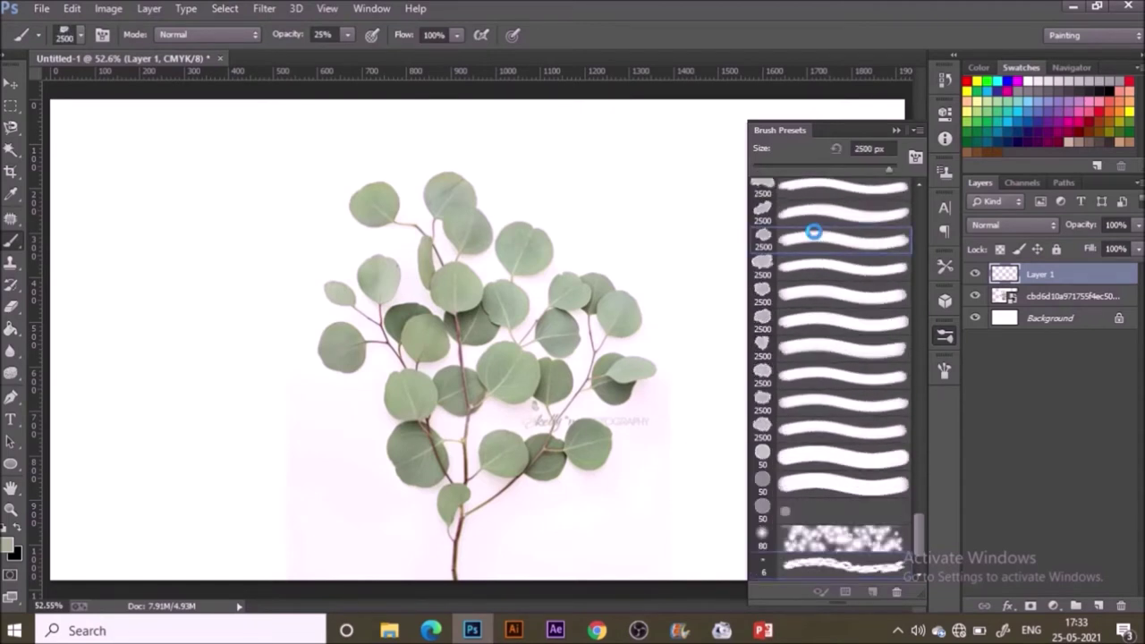
scroll(888, 437, up, 2)
scroll(888, 438, up, 5)
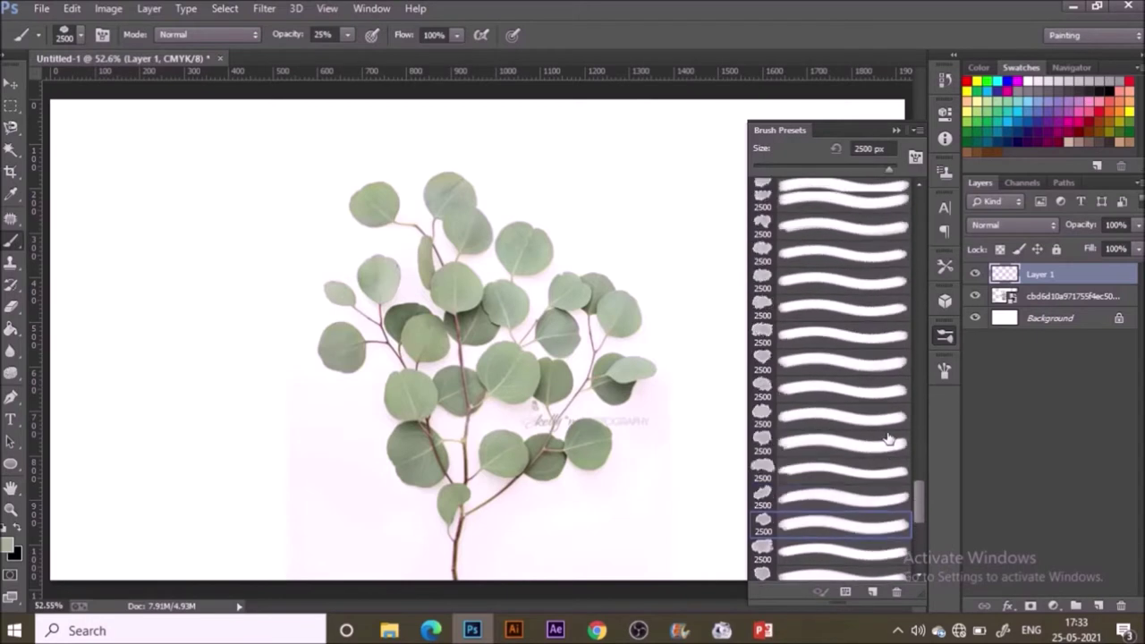
click(805, 308)
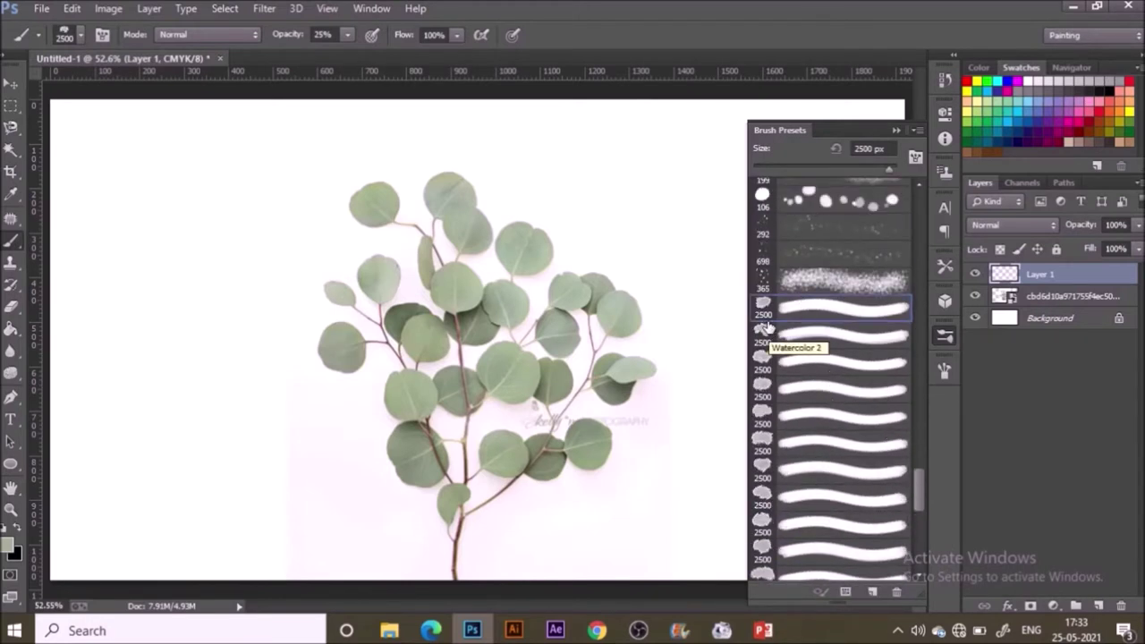
Step: Set the brush size to 10 px, then outline the central upper leaf and fill it with the sampled green
click(786, 168)
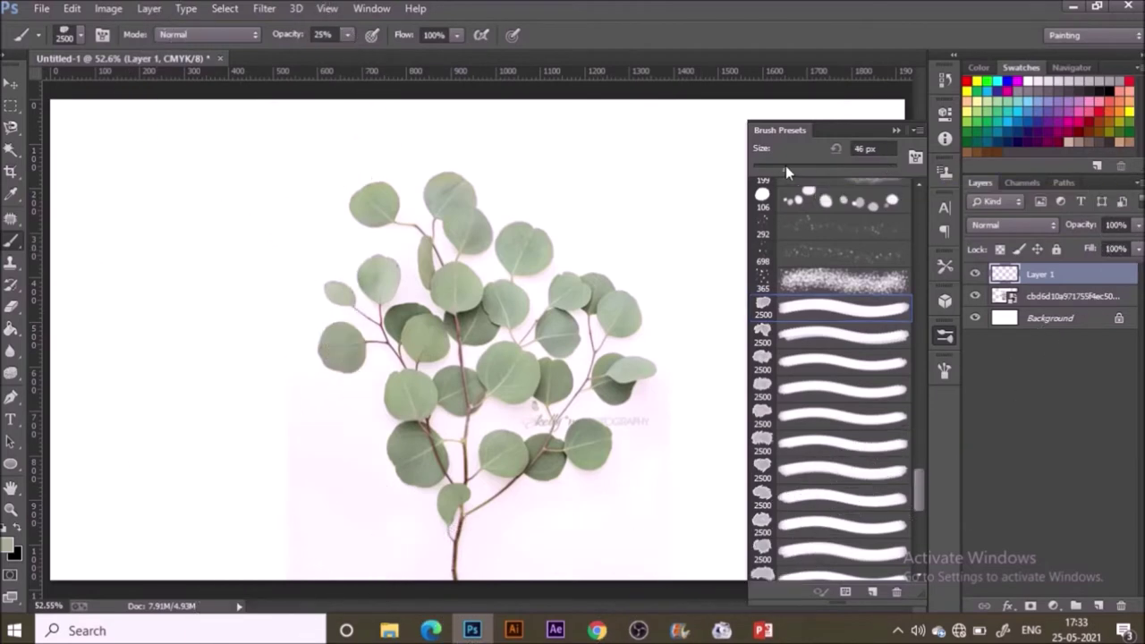
drag(785, 169, 765, 169)
key(bracketleft)
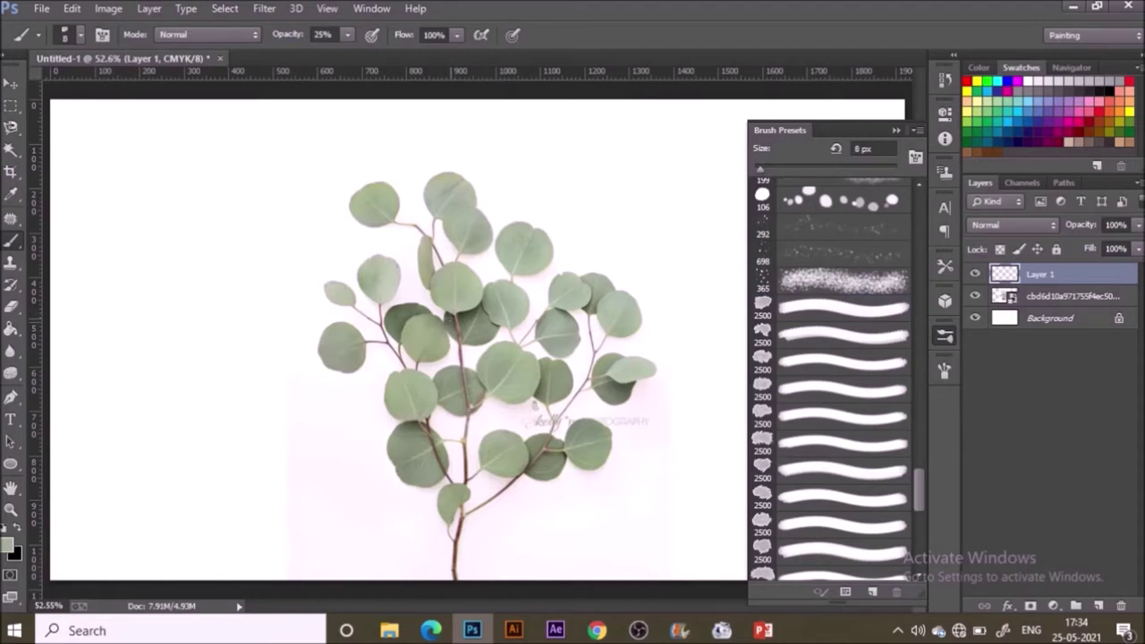
key(bracketright)
key(bracketright)
key(g)
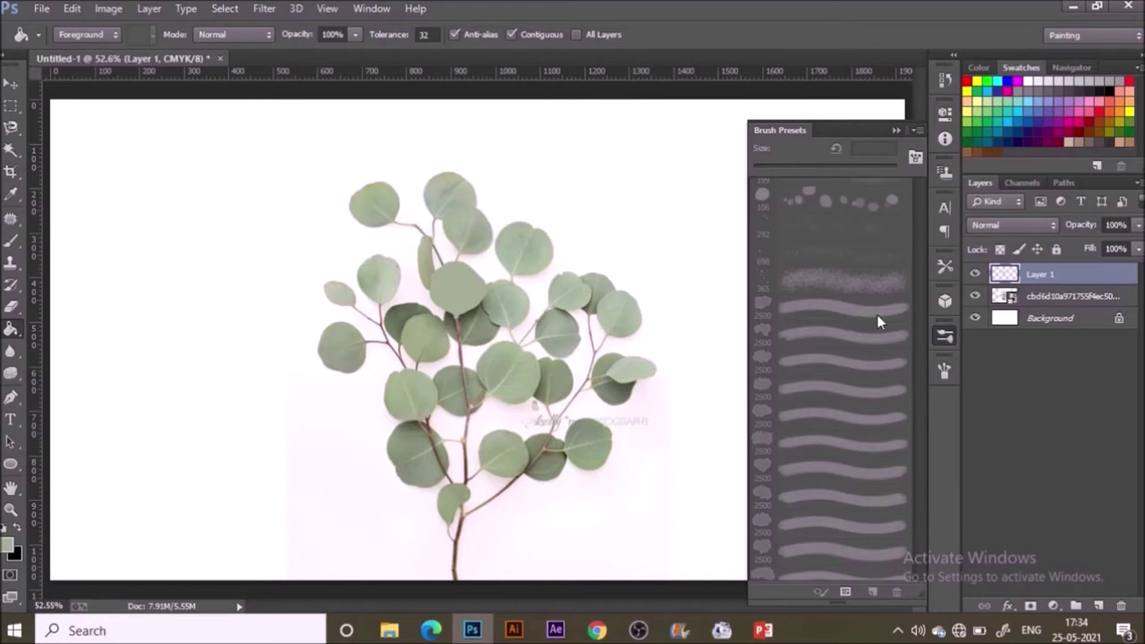
Step: Hide and show the leaf photo layer to check the painted leaf on its own
click(974, 296)
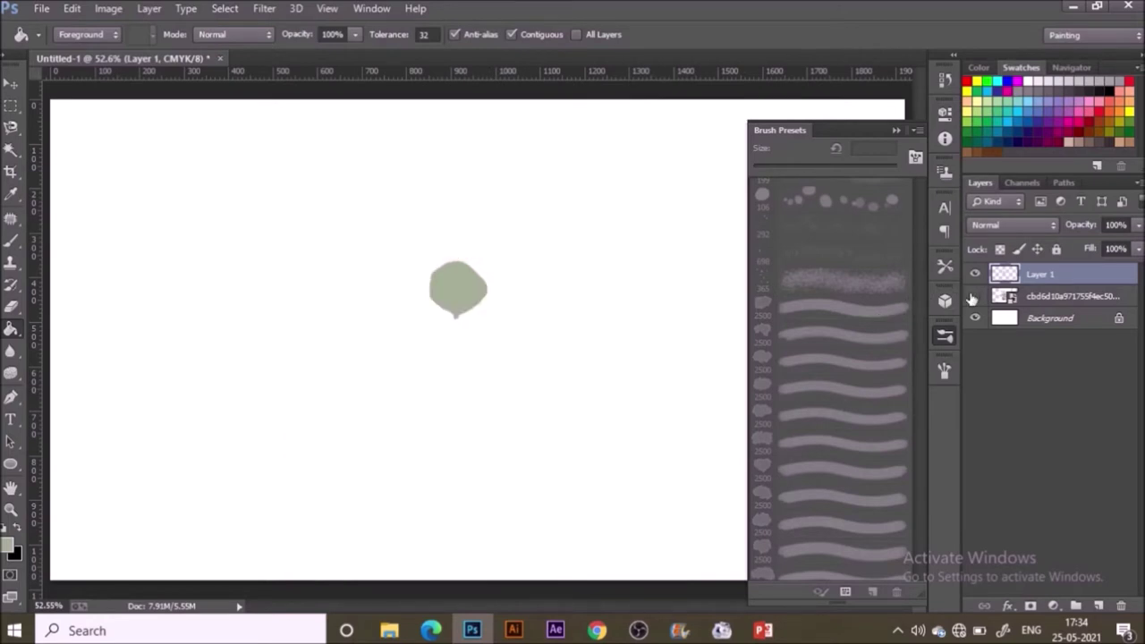
click(974, 296)
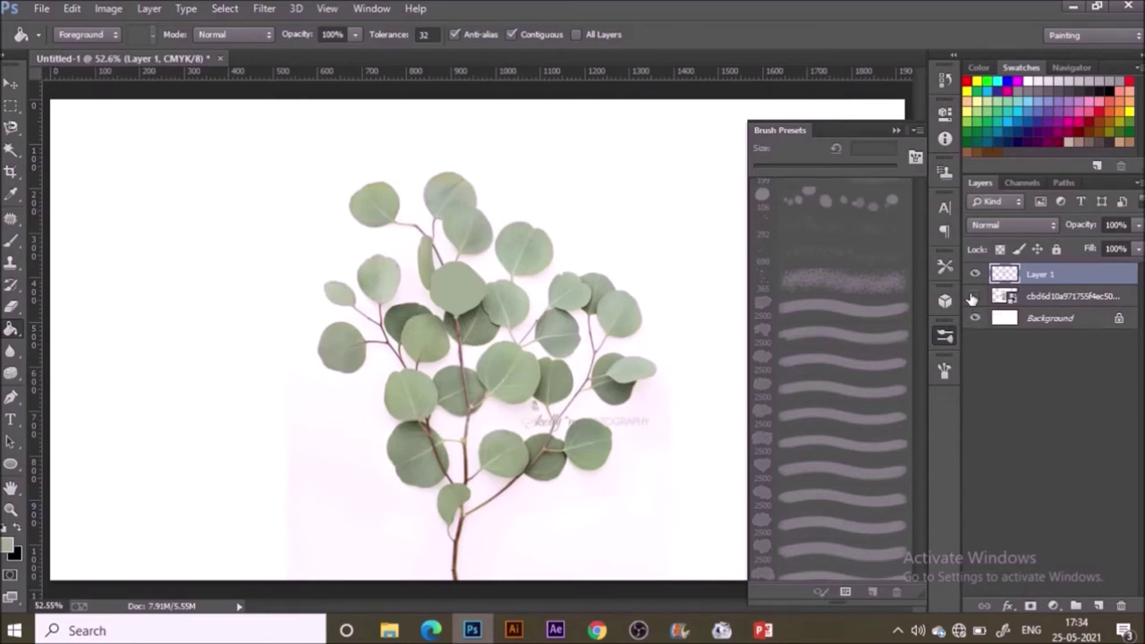
click(974, 296)
click(974, 296)
Step: Outline the leaf just right of the painted central leaf and fill it with the same green
key(b)
drag(537, 295, 524, 327)
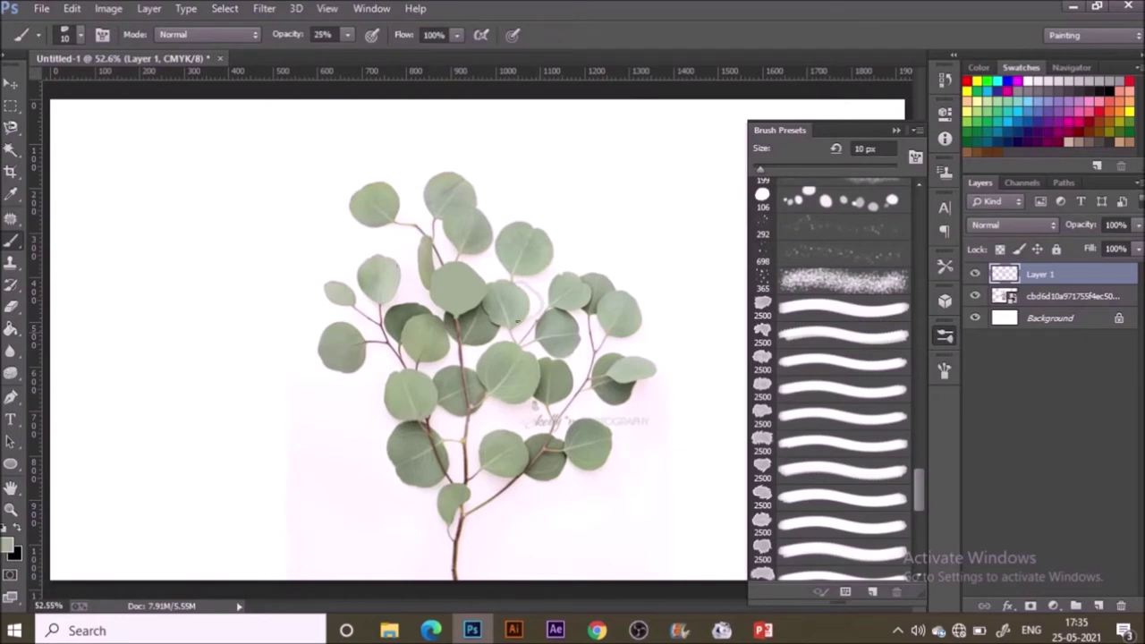
key(g)
click(515, 310)
key(b)
Step: Paint the upper-right leaf and the leaf directly above the central one with outlined, solid green fills
key(g)
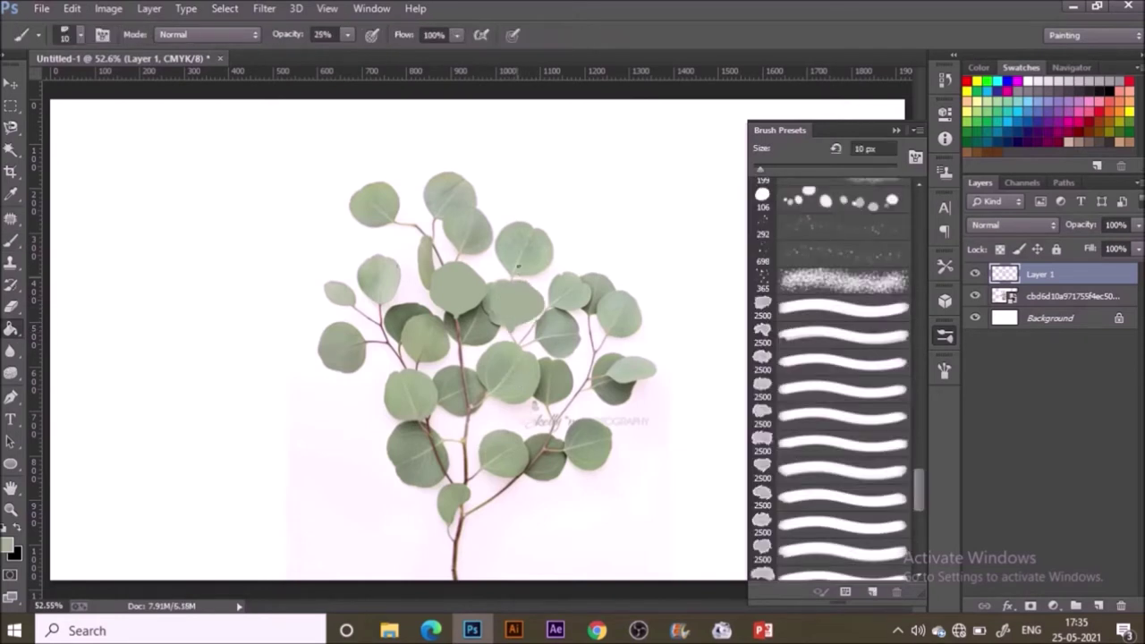
click(544, 237)
key(b)
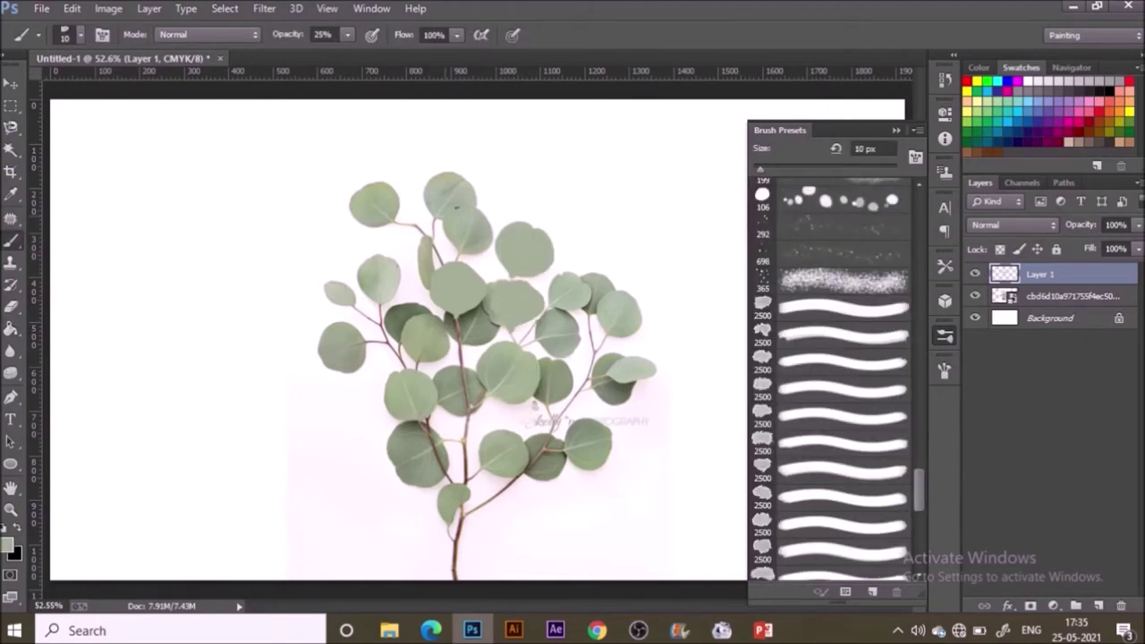
drag(456, 208, 486, 252)
key(g)
click(478, 243)
key(b)
Step: Outline and fill the front leaf of the overlapping right-hand pair, then toggle the photo to check the painted shapes
drag(551, 279, 584, 283)
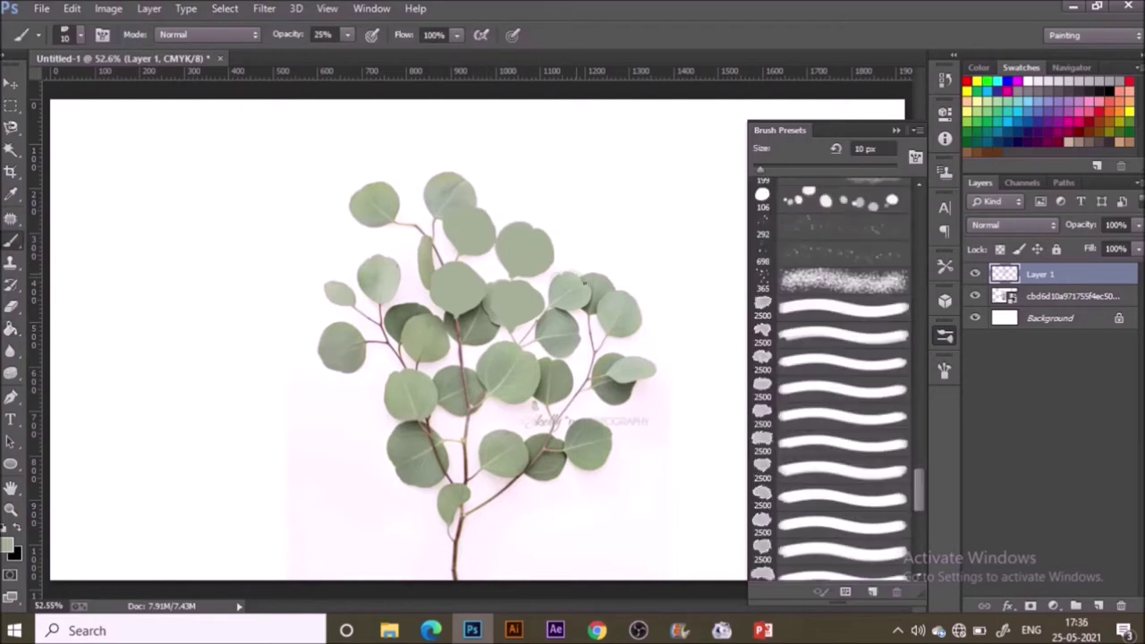
key(g)
click(570, 295)
key(b)
click(975, 296)
click(975, 296)
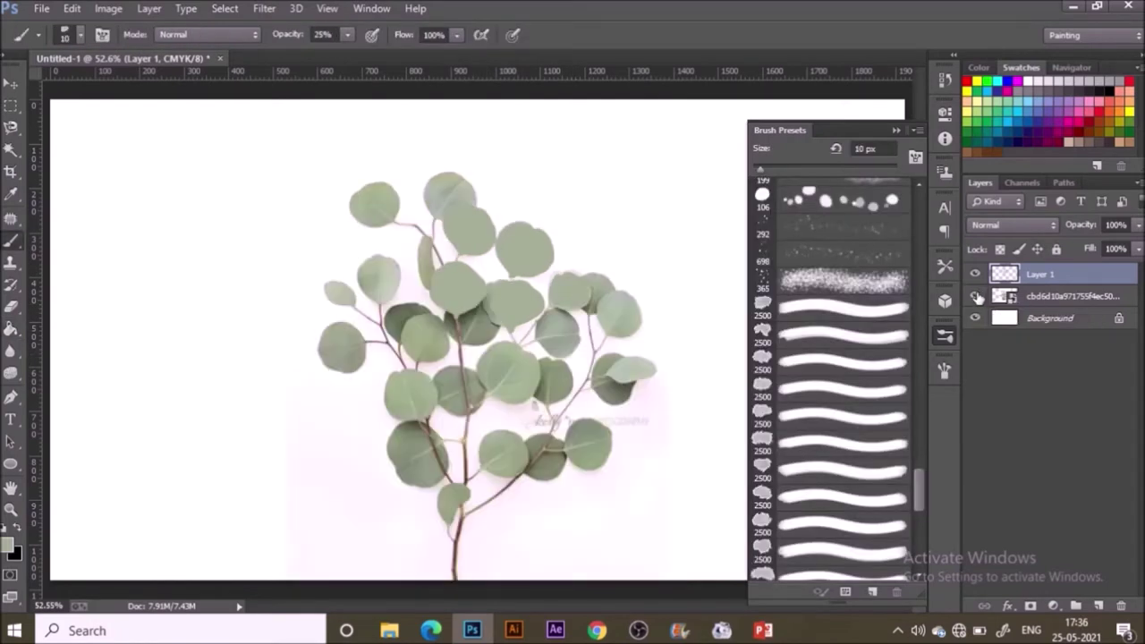
Step: Outline the round leaf at the plant's right edge, below the overlapping pair, and fill it with the same green
key(g)
key(b)
key(g)
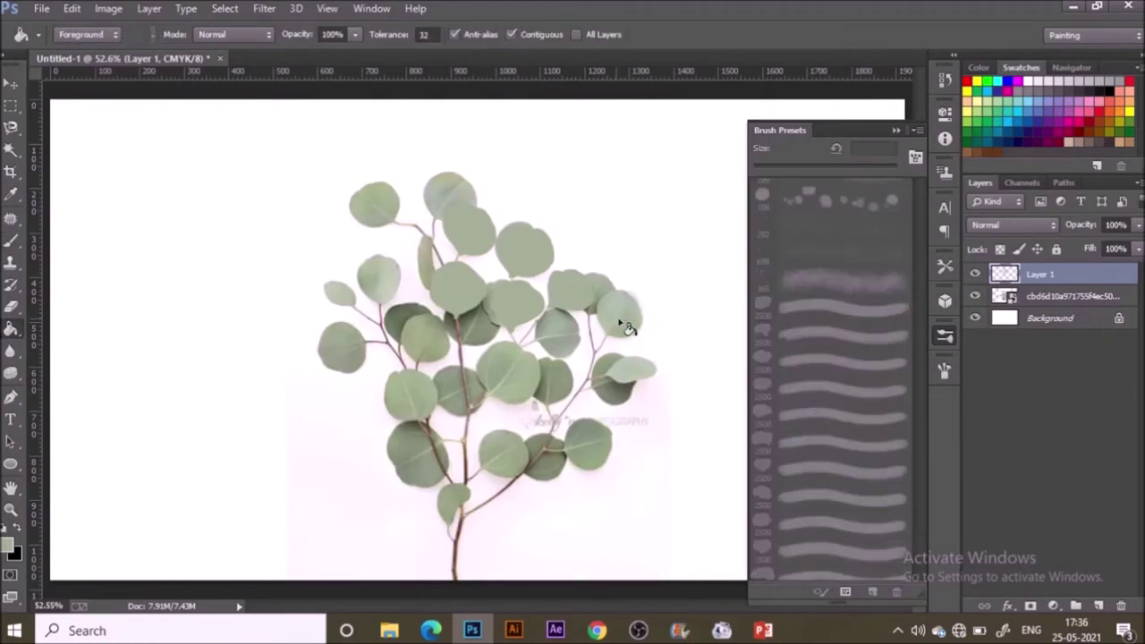
click(621, 315)
Step: Raise the brush opacity to 100% and paint the pale, flat leaf at the plant's far right in a sampled lighter green
key(b)
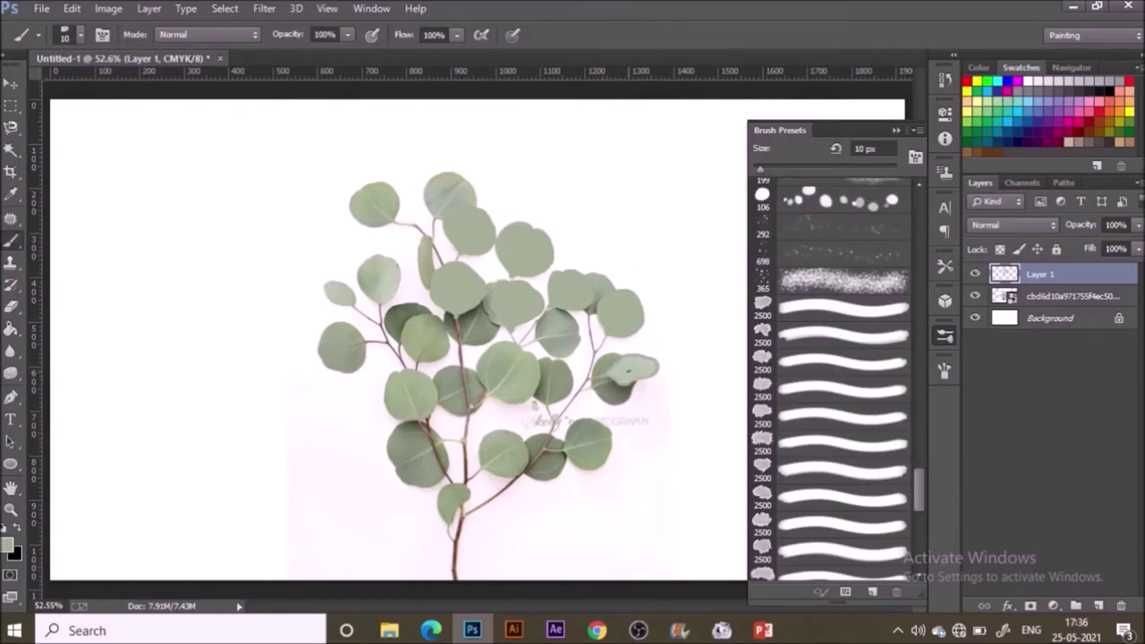
key(i)
key(b)
key(g)
Step: Sample the green of the large leaf in the middle of the plant, then outline and fill it
key(i)
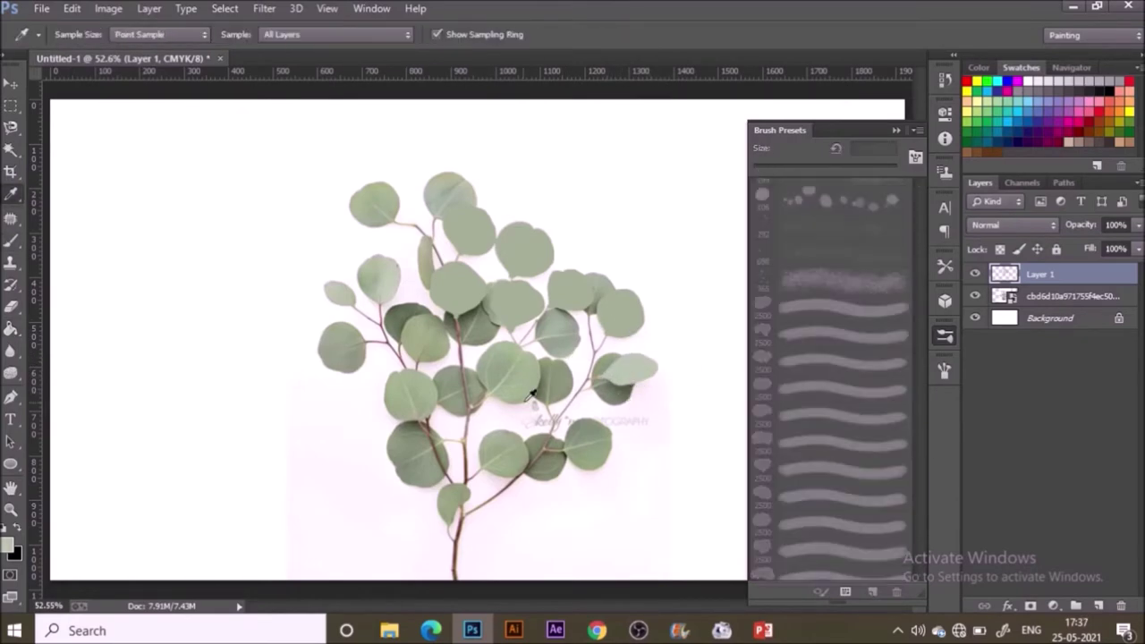
key(b)
mouse_move(483, 367)
mouse_down()
mouse_move(539, 356)
mouse_move(489, 397)
mouse_up()
key(g)
click(523, 384)
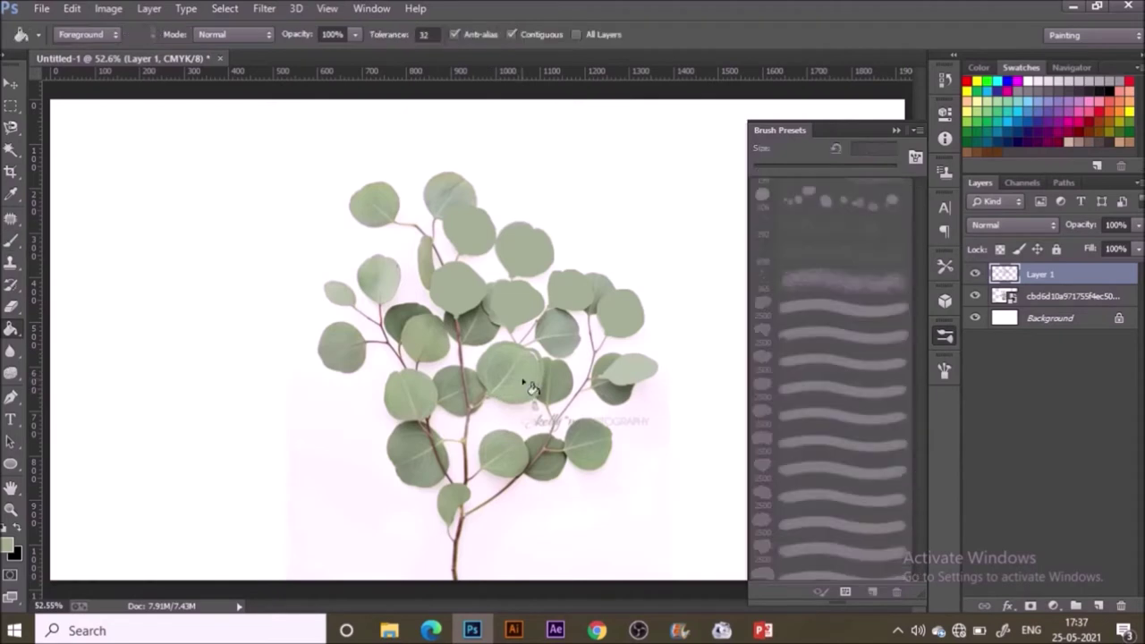
Step: Paint the front leaf left of the main stem, then the pale upper-left leaf and its small neighbour in a sampled lighter green
key(b)
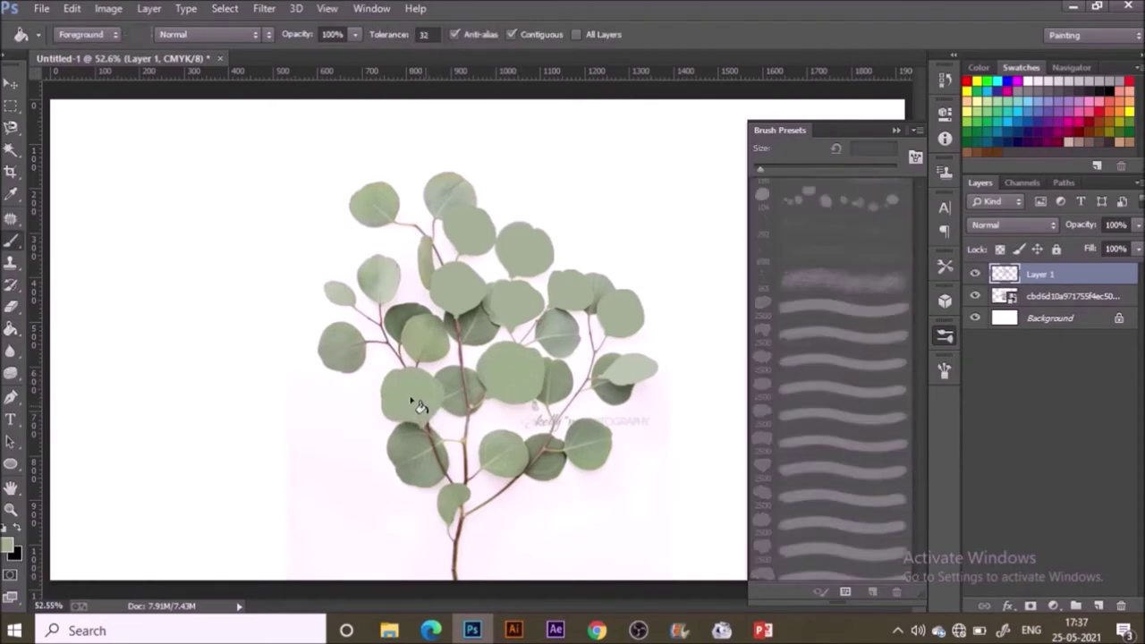
alt+click(383, 277)
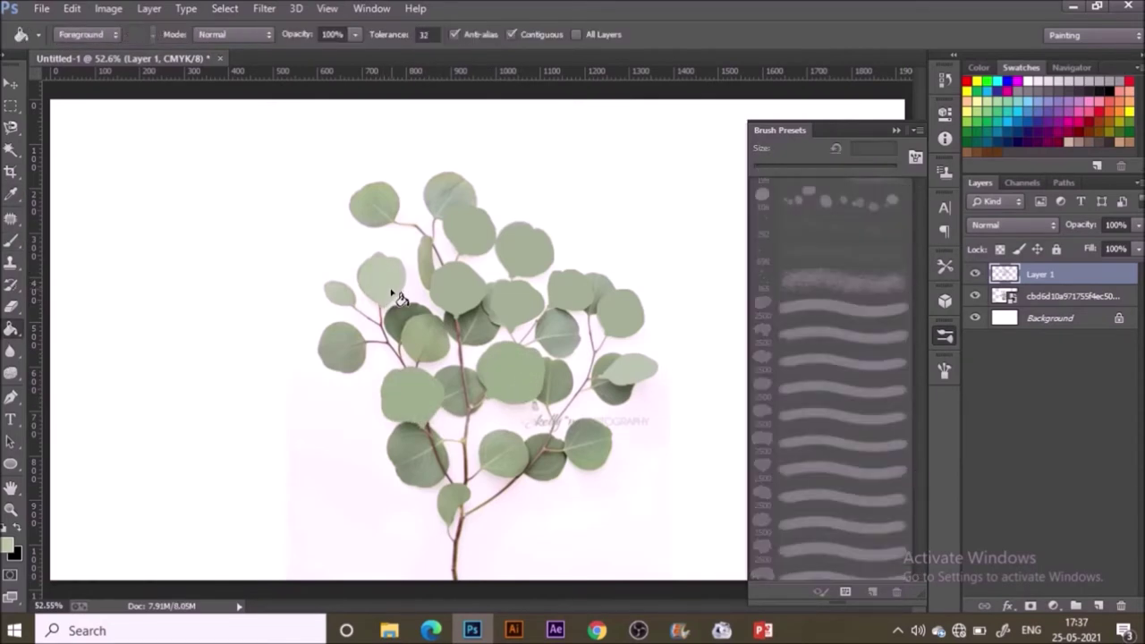
key(b)
key(g)
Step: Outline the round leaf at the plant's far left and fill it with its darker grey-green
key(b)
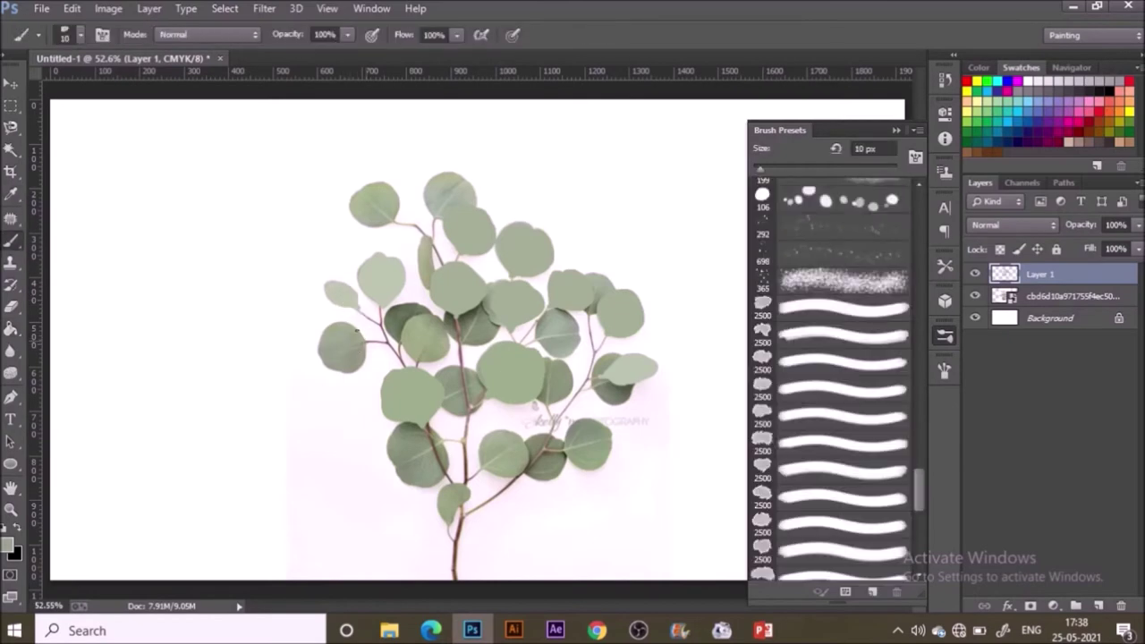
mouse_move(356, 330)
mouse_down()
mouse_move(321, 353)
mouse_move(365, 341)
mouse_up()
key(g)
click(349, 352)
Step: Sample the yellowish green of the top-left leaf, then outline and fill that leaf
key(b)
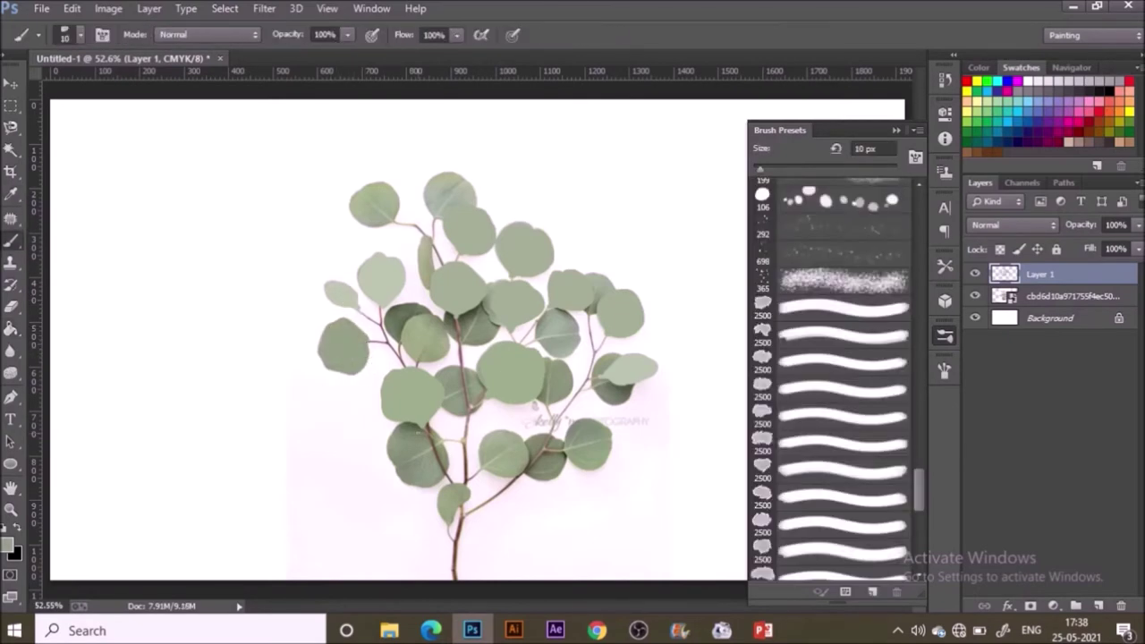
alt+click(390, 206)
mouse_move(397, 223)
mouse_down()
mouse_move(361, 189)
mouse_move(352, 218)
mouse_move(395, 224)
mouse_up()
key(g)
click(380, 211)
Step: Add a second new layer and place it below Layer 1 for the leaves lying behind
key(b)
click(1098, 606)
drag(1033, 275, 1017, 304)
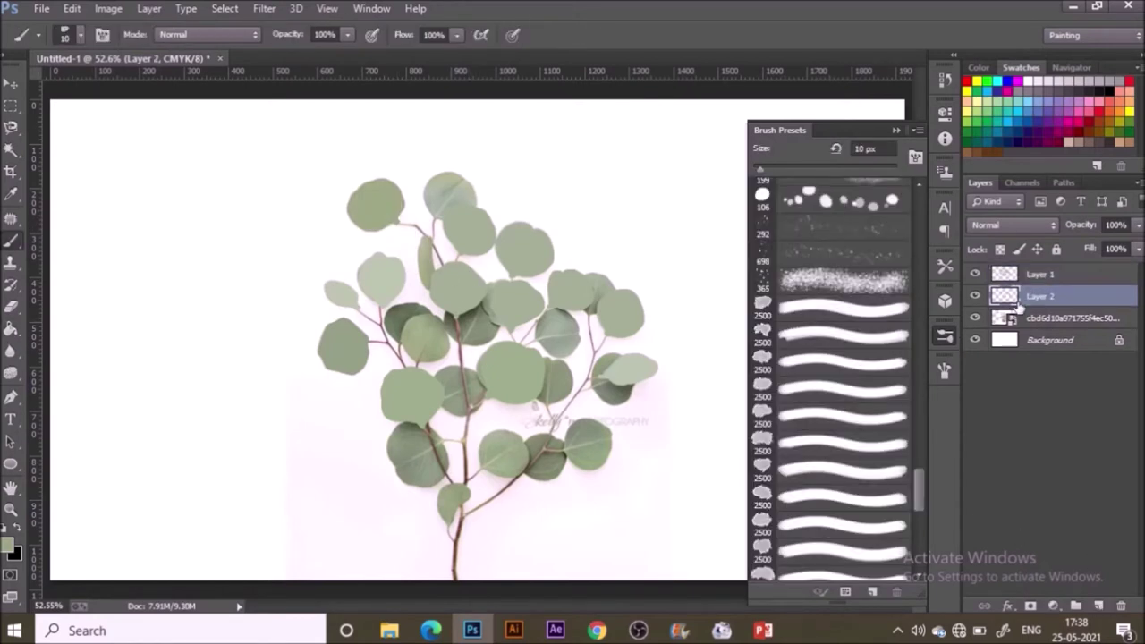
Step: On Layer 2, sample the grey-green of the topmost leaf, then outline and fill that leaf
alt+click(444, 207)
mouse_move(437, 221)
mouse_down()
mouse_move(424, 194)
mouse_move(478, 208)
mouse_move(434, 222)
mouse_up()
key(g)
click(448, 212)
Step: Outline the narrow upright leaf beside the upper stem and fill it with the same grey-green
key(b)
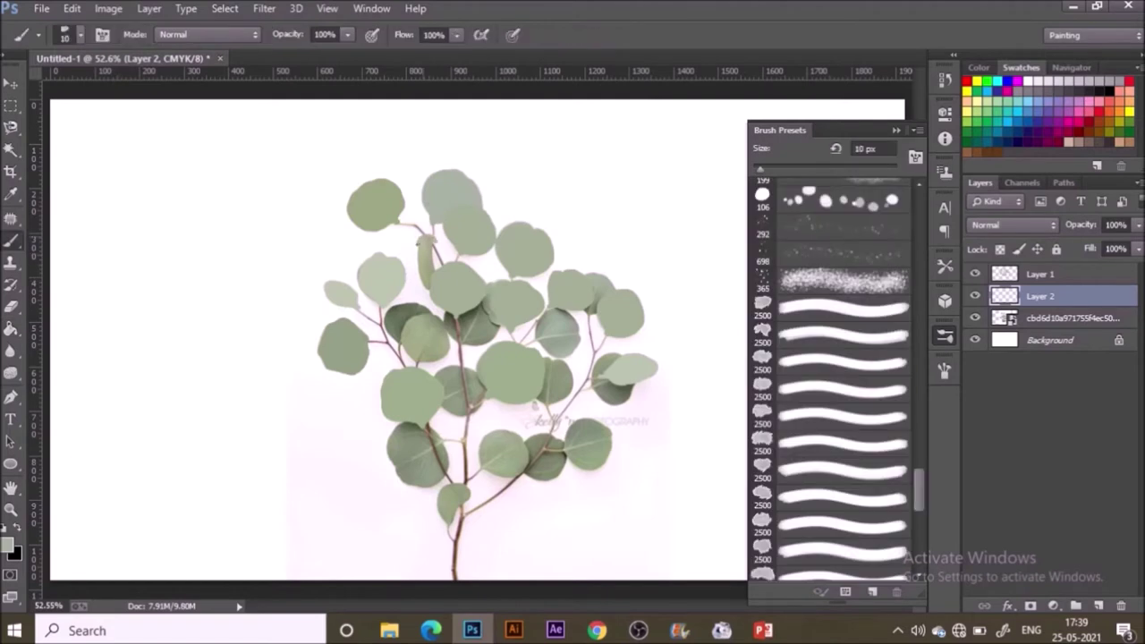
drag(420, 272, 436, 261)
key(g)
Step: Sample the dark green of the shaded leaf left of the main stem, then outline and fill it on Layer 2
alt+click(379, 304)
key(b)
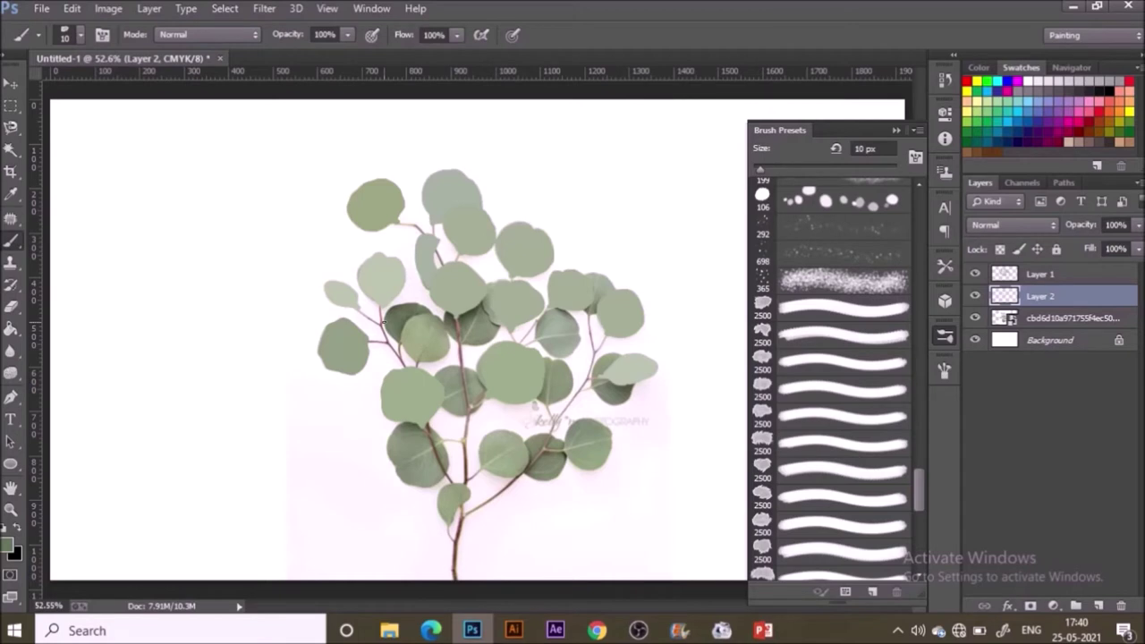
mouse_move(385, 330)
mouse_down()
mouse_move(416, 304)
mouse_move(412, 345)
mouse_up()
key(g)
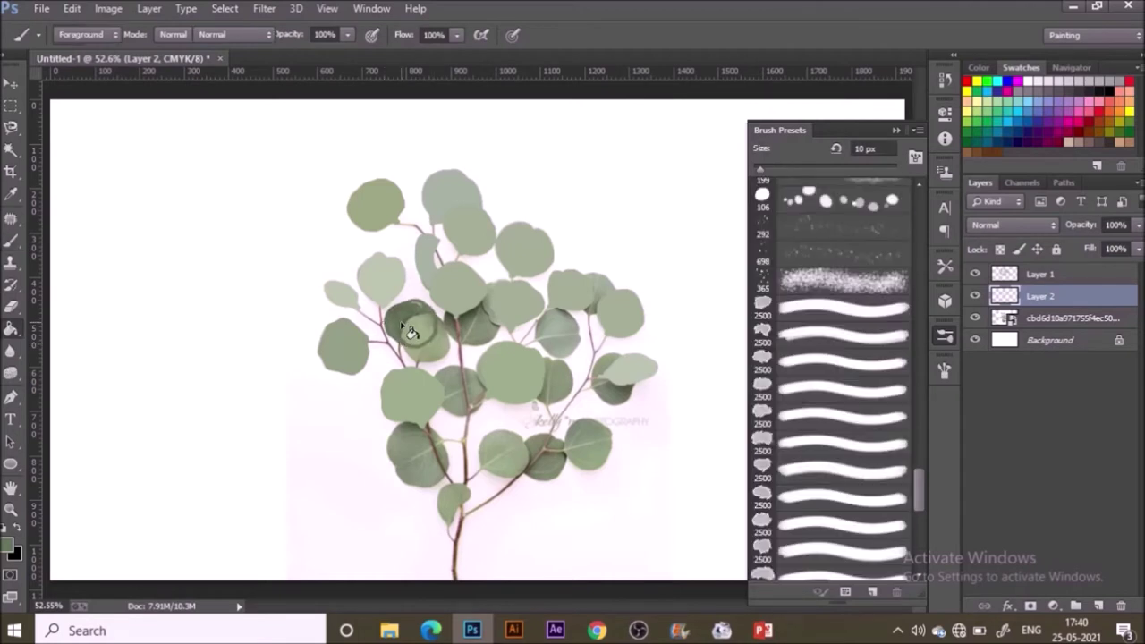
click(422, 333)
Step: On Layer 1, sample the lighter leaf overlapping the dark green one, then outline and fill it
key(b)
click(1001, 275)
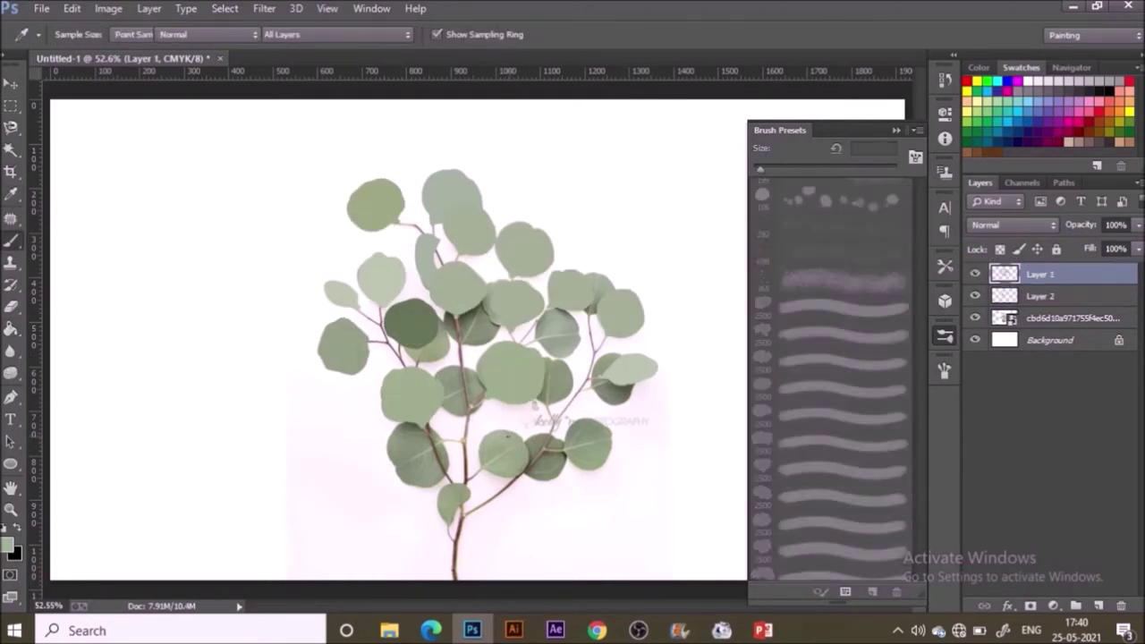
alt+click(422, 332)
drag(441, 319, 440, 358)
key(g)
click(430, 356)
key(u)
click(506, 440)
key(Escape)
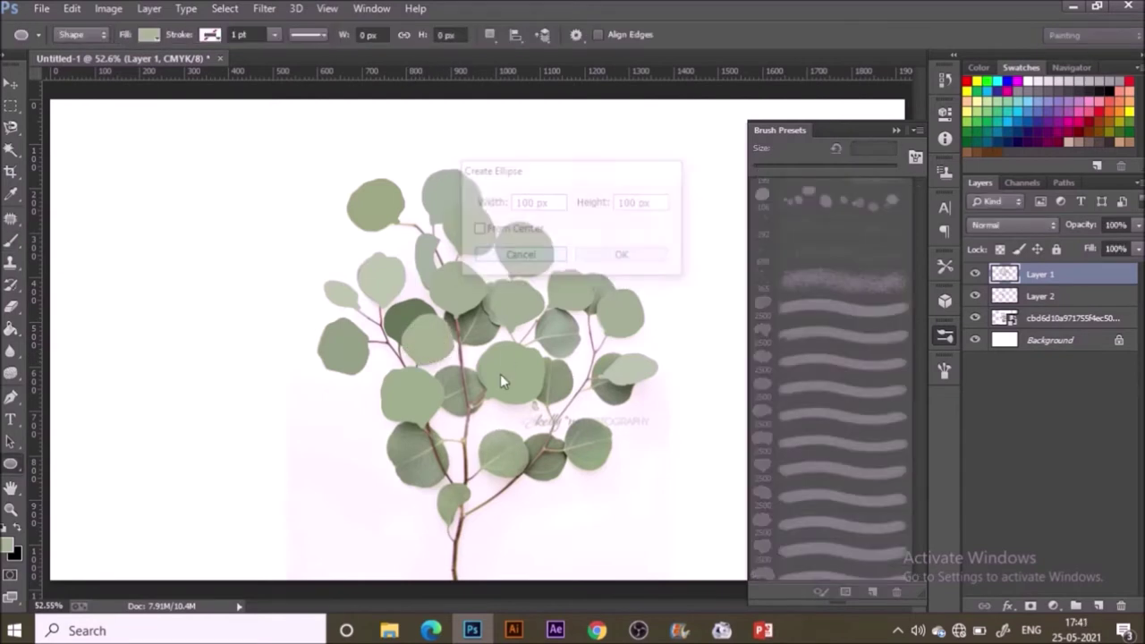
Step: Outline the lower leaf just right of the main stem and fill it with its sampled green
key(b)
key(g)
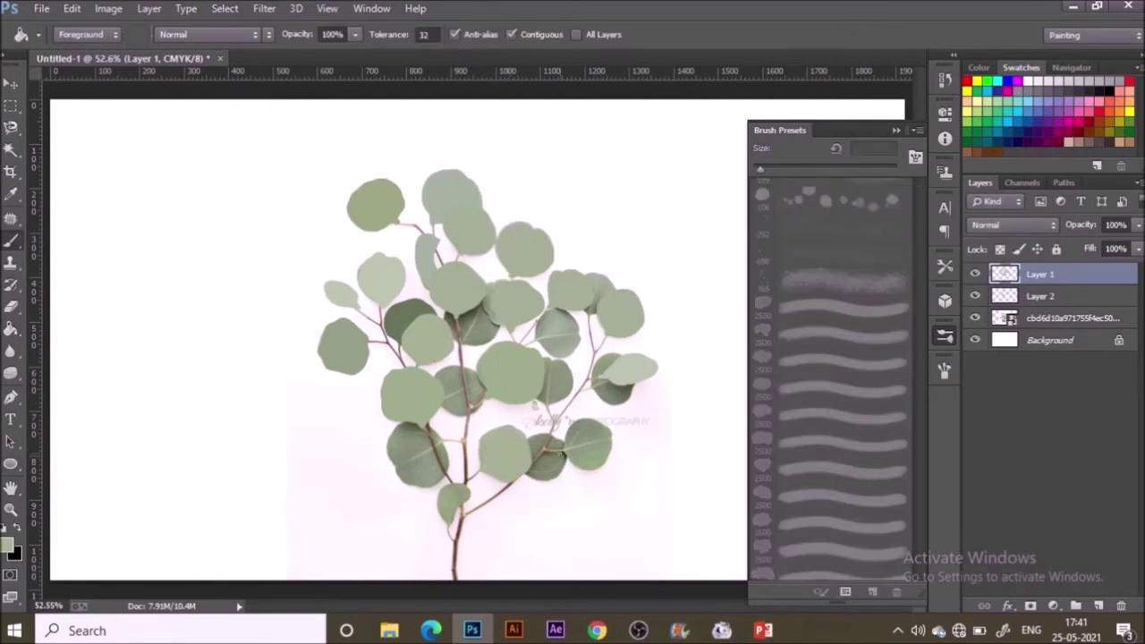
Step: Outline the leaf at the end of the lower right branch and fill it with its sampled green on Layer 1
key(b)
key(g)
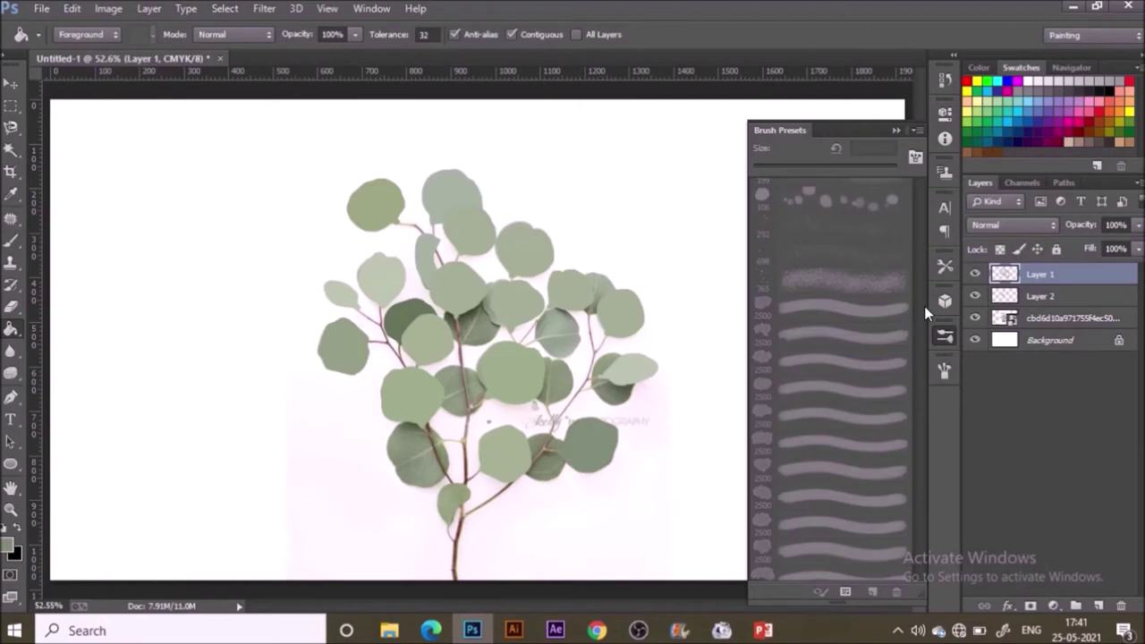
click(976, 319)
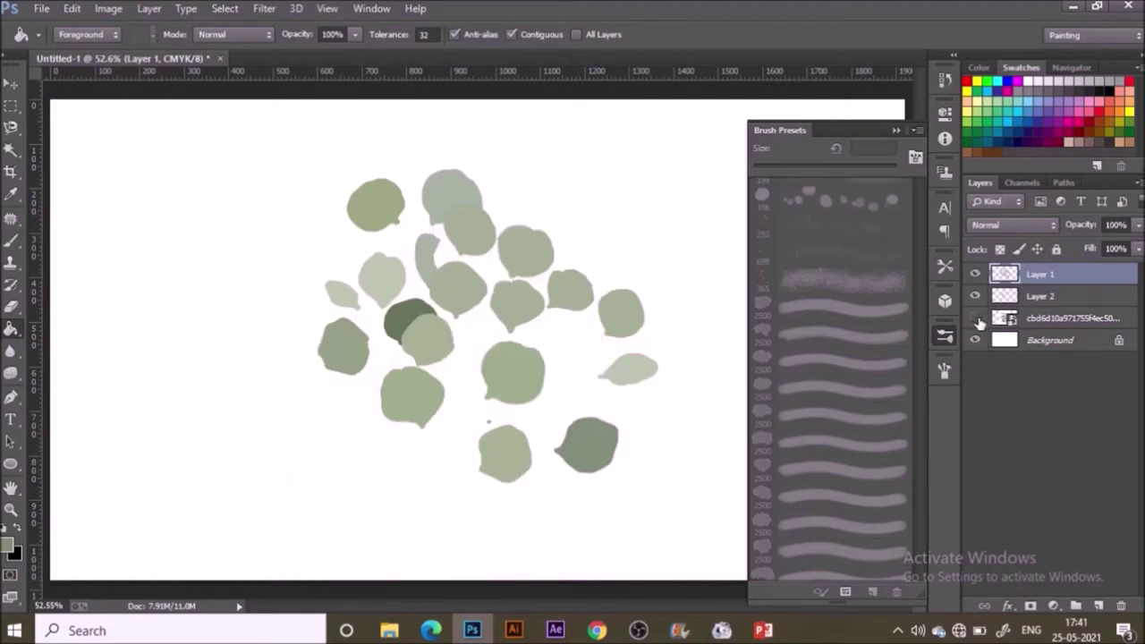
click(976, 318)
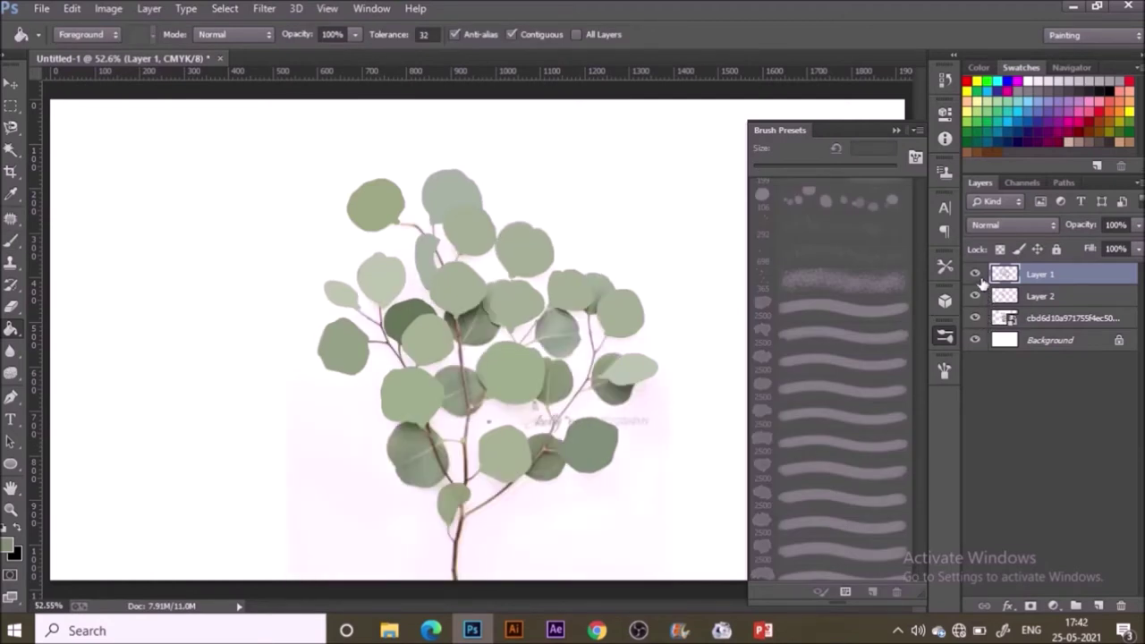
click(975, 274)
click(975, 275)
Step: On Layer 2, sample the shaded leaf behind the middle of the main stem, then outline and fill it
click(1017, 298)
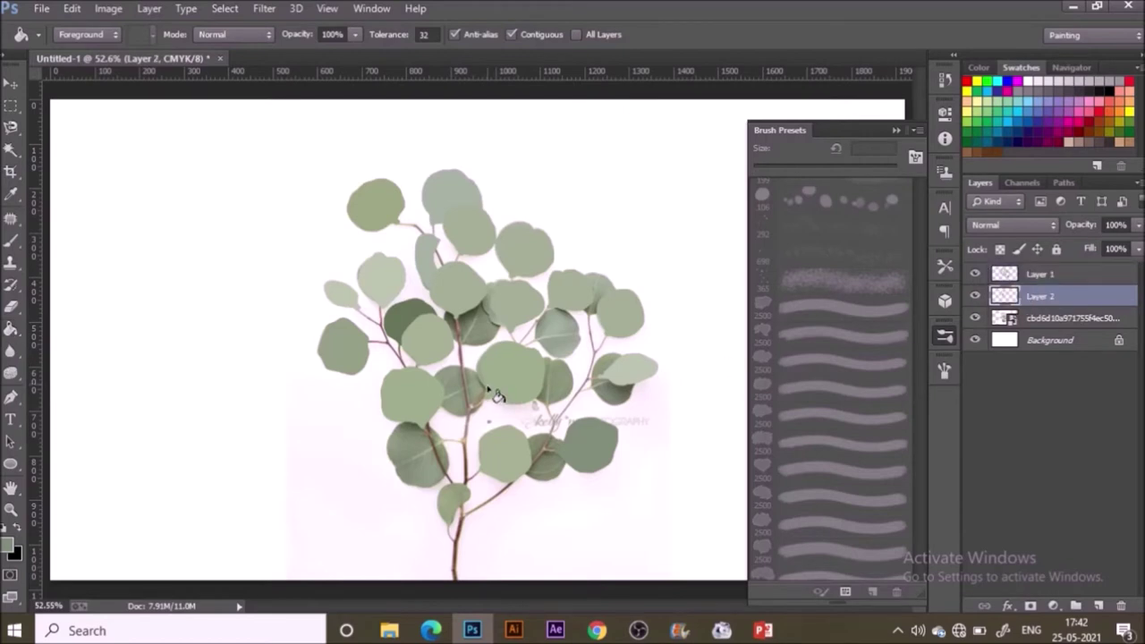
key(i)
click(454, 375)
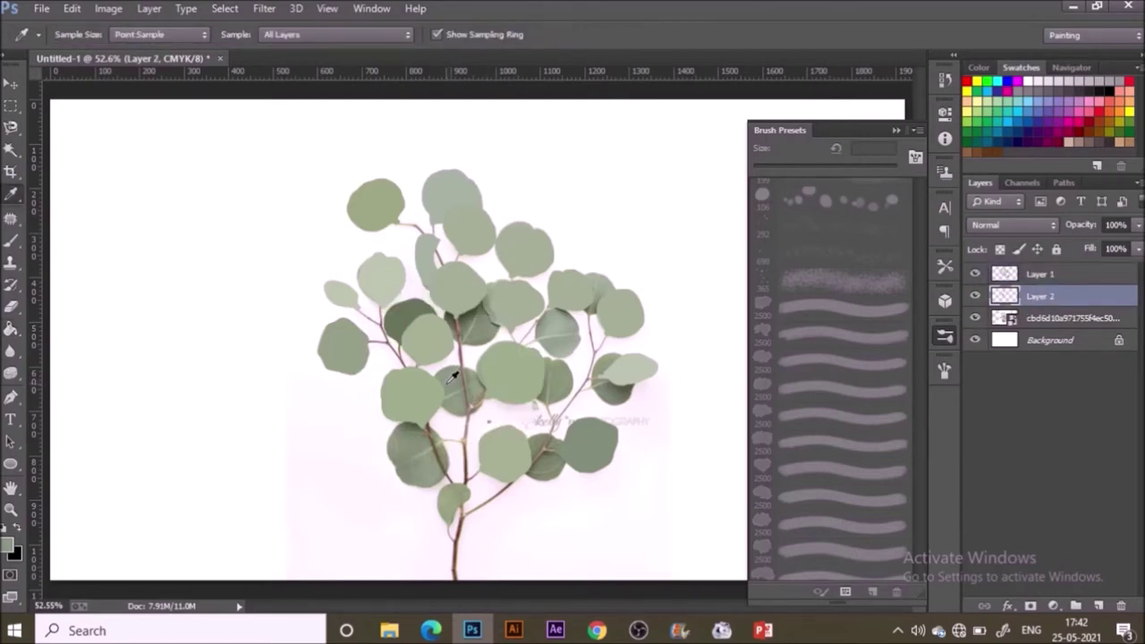
key(b)
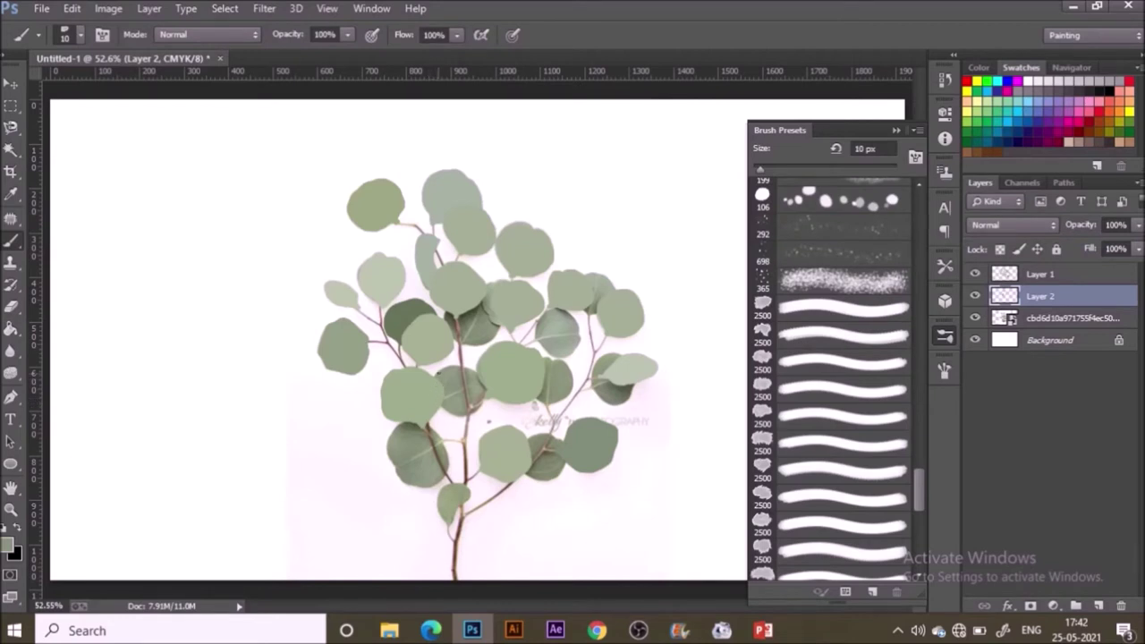
drag(446, 365, 475, 368)
drag(471, 415, 431, 405)
key(g)
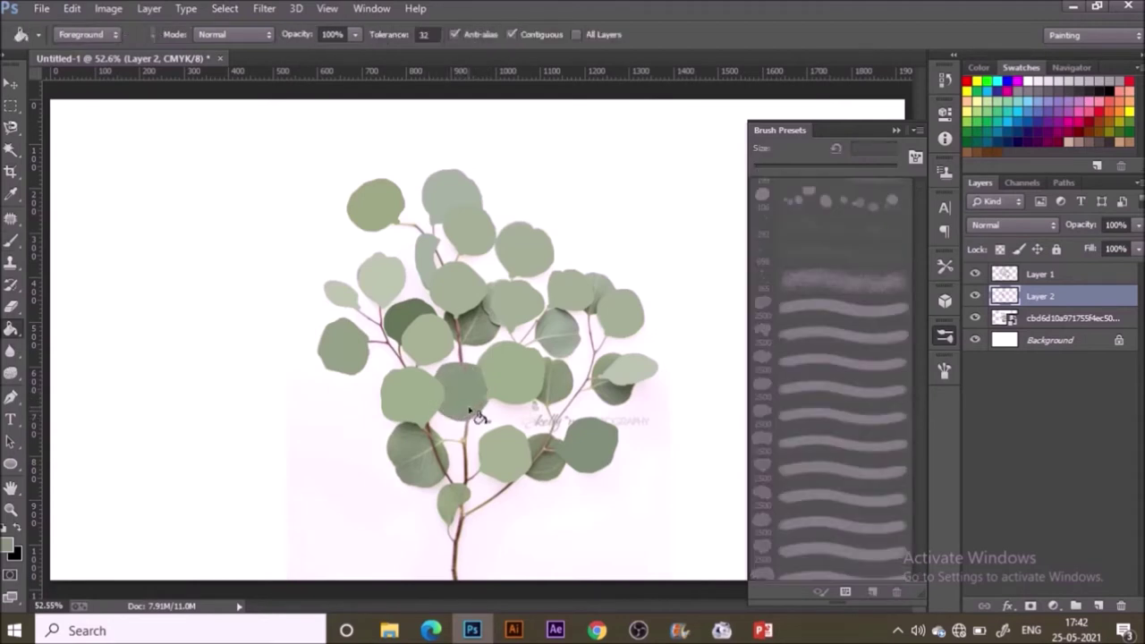
Step: Outline the shaded leaf just right of the large central leaf and fill it with the same green
key(b)
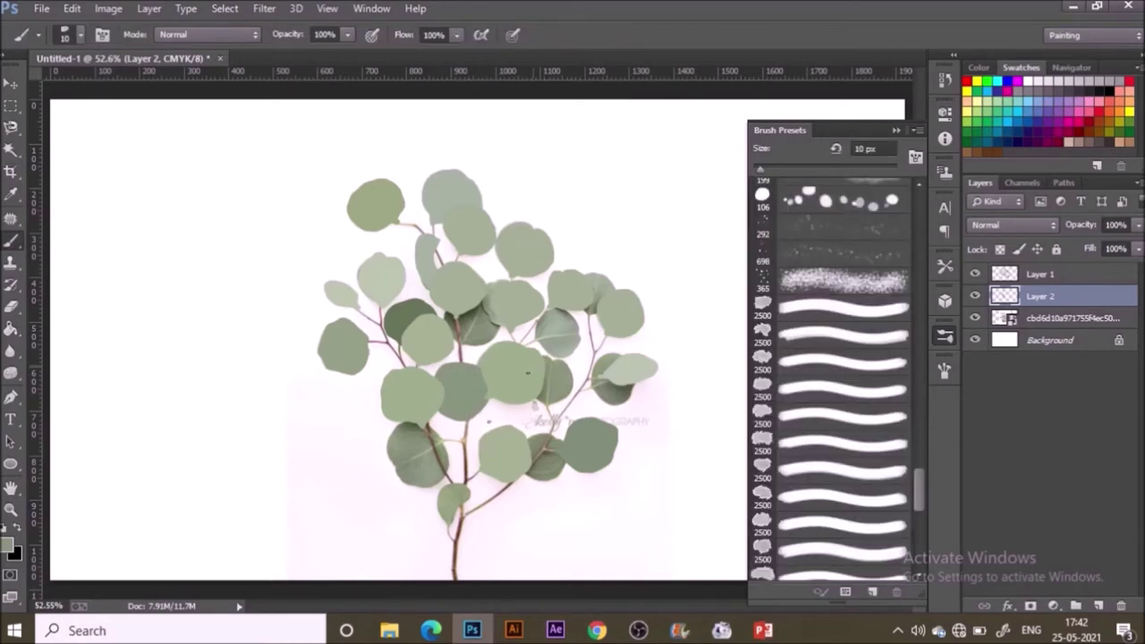
drag(572, 379, 557, 361)
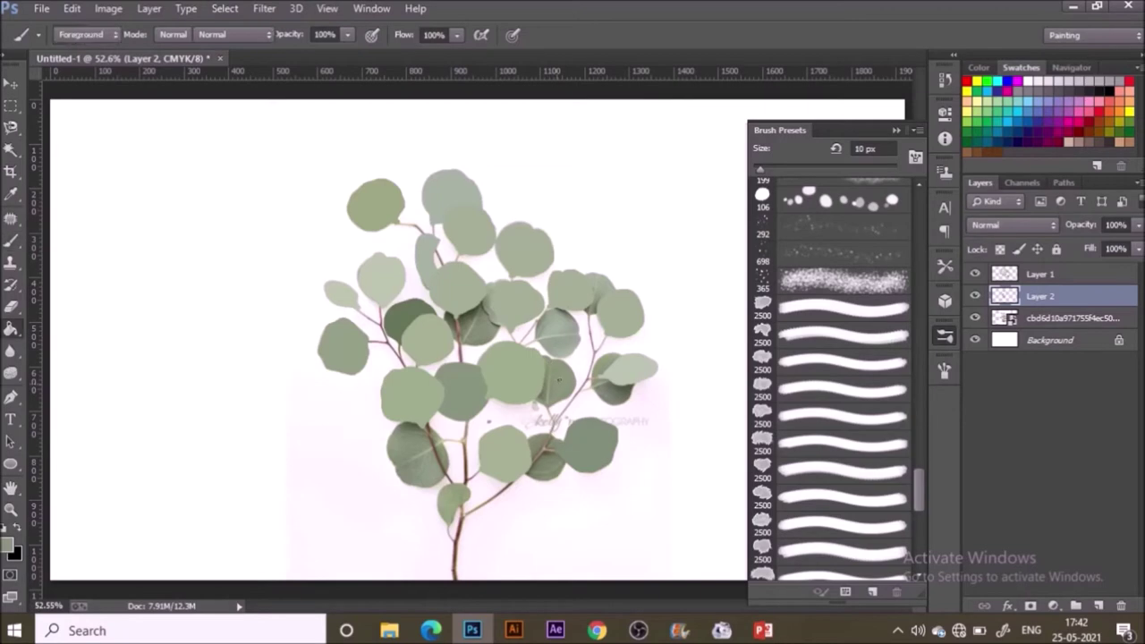
key(g)
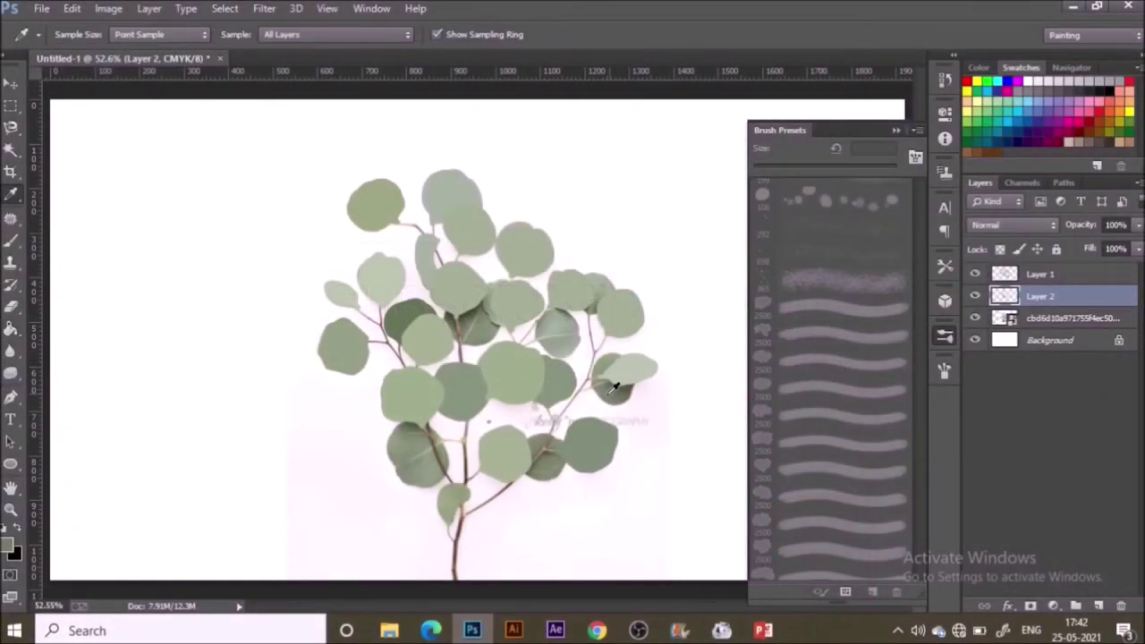
Step: Outline the dark leaf behind the pale pointed leaf on the right branch and fill it with its sampled dark green
key(b)
mouse_move(617, 351)
mouse_down()
mouse_move(632, 365)
mouse_move(604, 404)
mouse_up()
key(g)
click(617, 398)
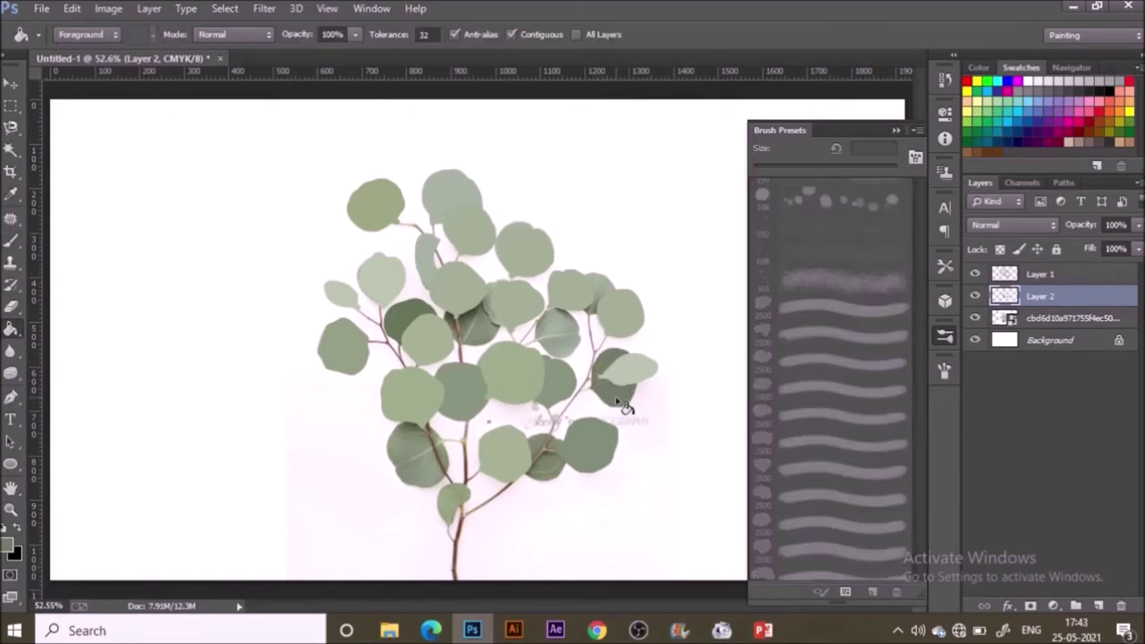
Step: Outline the shaded leaf between the two lower right leaves and fill it with the same dark green
key(b)
key(b)
mouse_move(526, 435)
mouse_down()
mouse_move(573, 435)
mouse_move(553, 481)
mouse_move(523, 474)
mouse_up()
key(g)
click(542, 465)
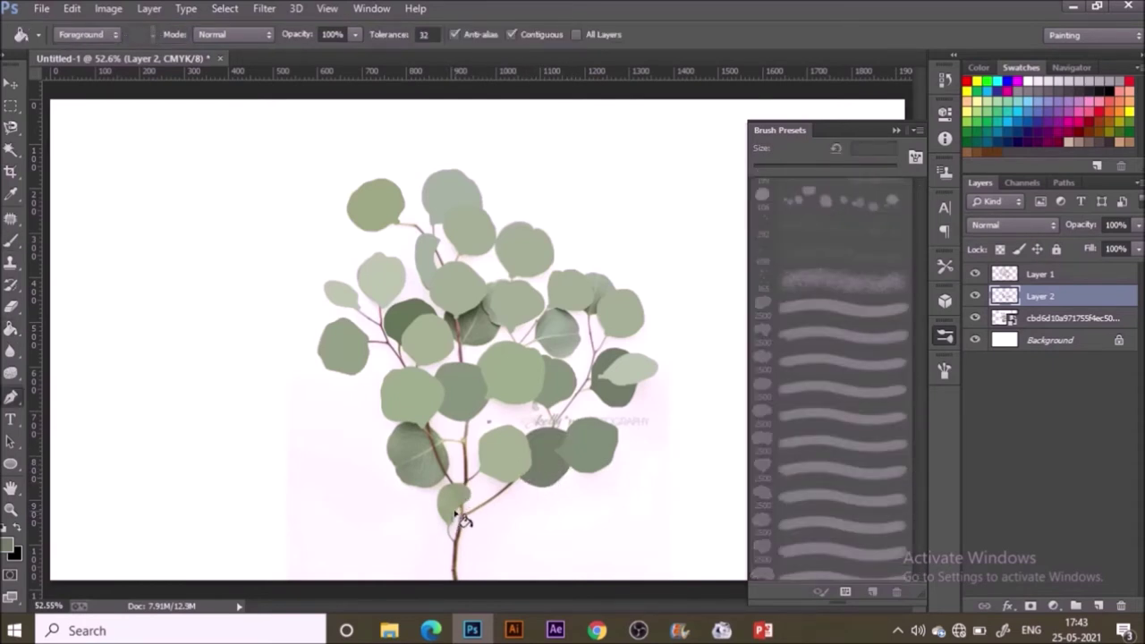
Step: Outline the large shaded leaf left of the lower main stem and fill it with the same dark green
key(b)
mouse_move(420, 487)
mouse_down()
mouse_move(395, 426)
mouse_move(445, 438)
mouse_up()
key(g)
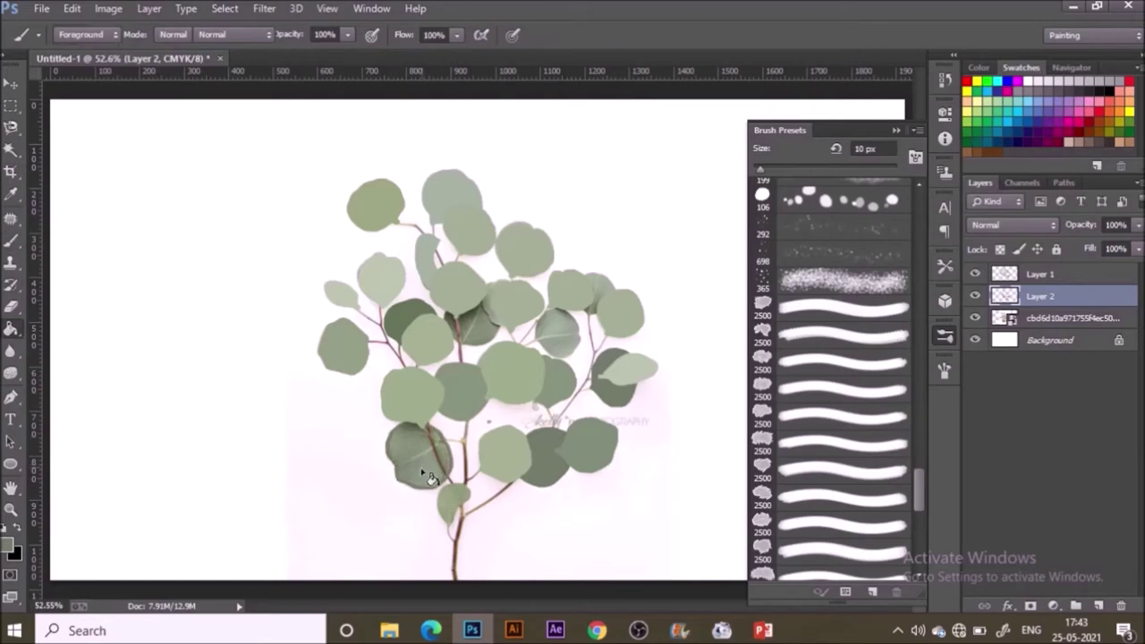
click(421, 459)
Step: Outline the shaded leaf right of the upper main stem and fill it with the same dark green
key(b)
mouse_move(451, 347)
mouse_down()
mouse_move(485, 344)
mouse_move(503, 324)
mouse_up()
key(g)
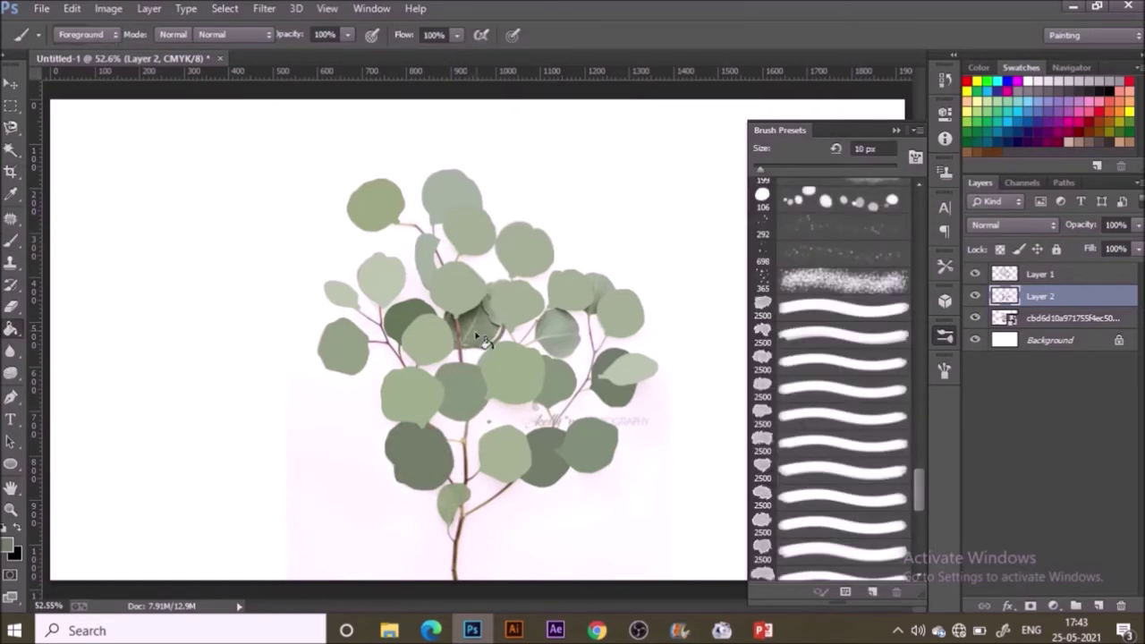
click(475, 332)
Step: Sample the pale blue-green leaf between the upper centre and the right branch, then outline and fill it on Layer 2
key(b)
alt+click(554, 318)
drag(562, 311, 538, 336)
Step: On Layer 1, sample the small leaf near the base of the main stem, then outline and fill it
key(alt+])
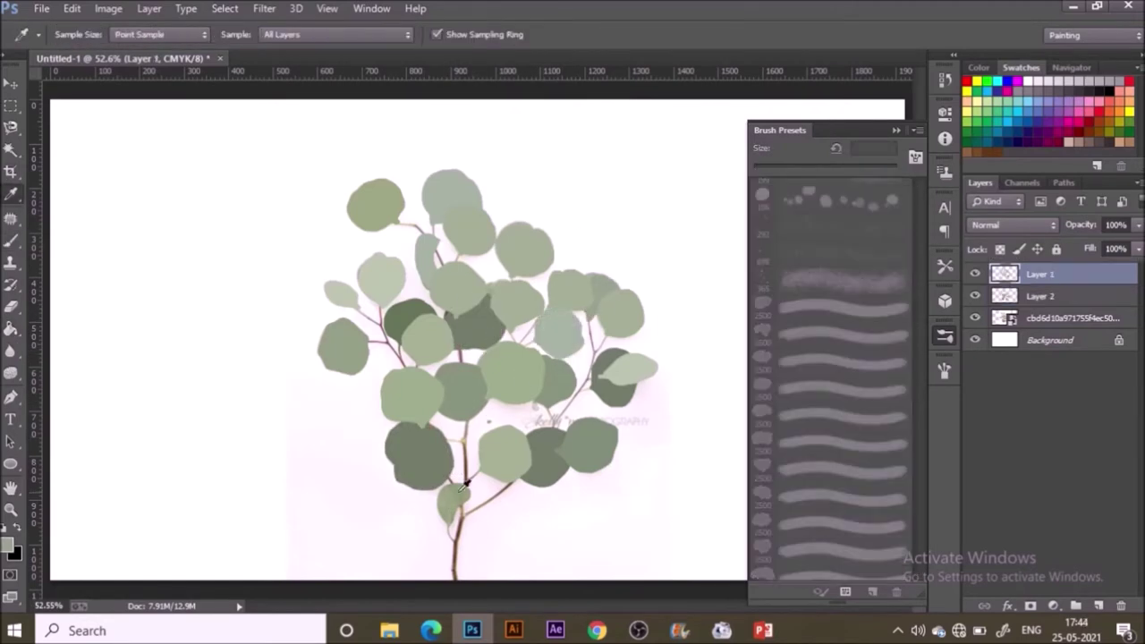
alt+click(454, 493)
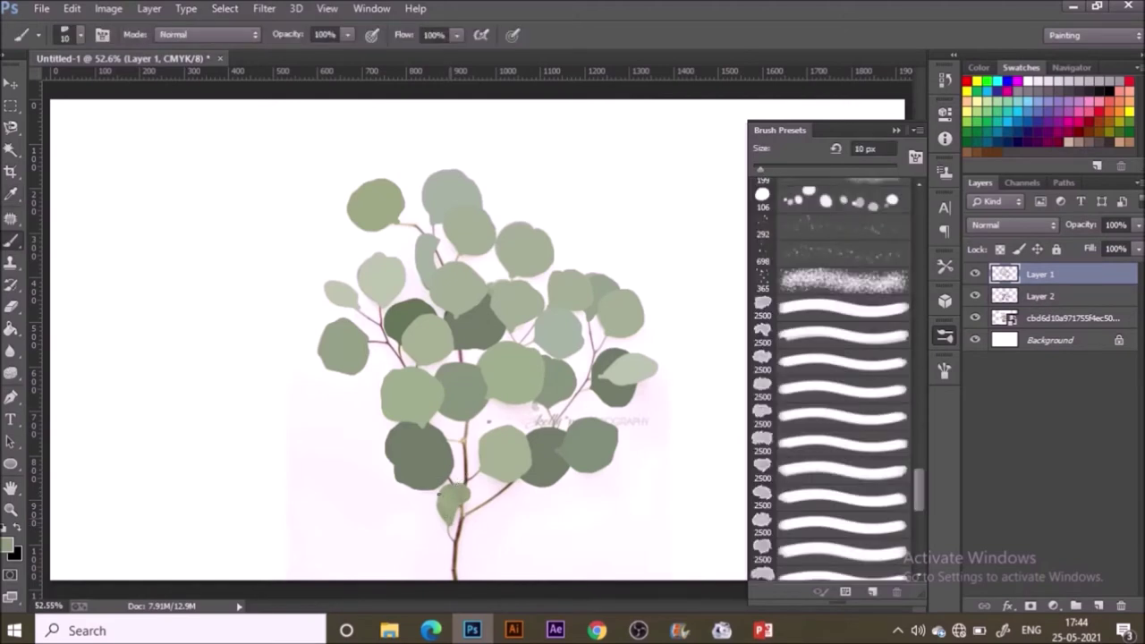
drag(438, 493, 464, 484)
key(g)
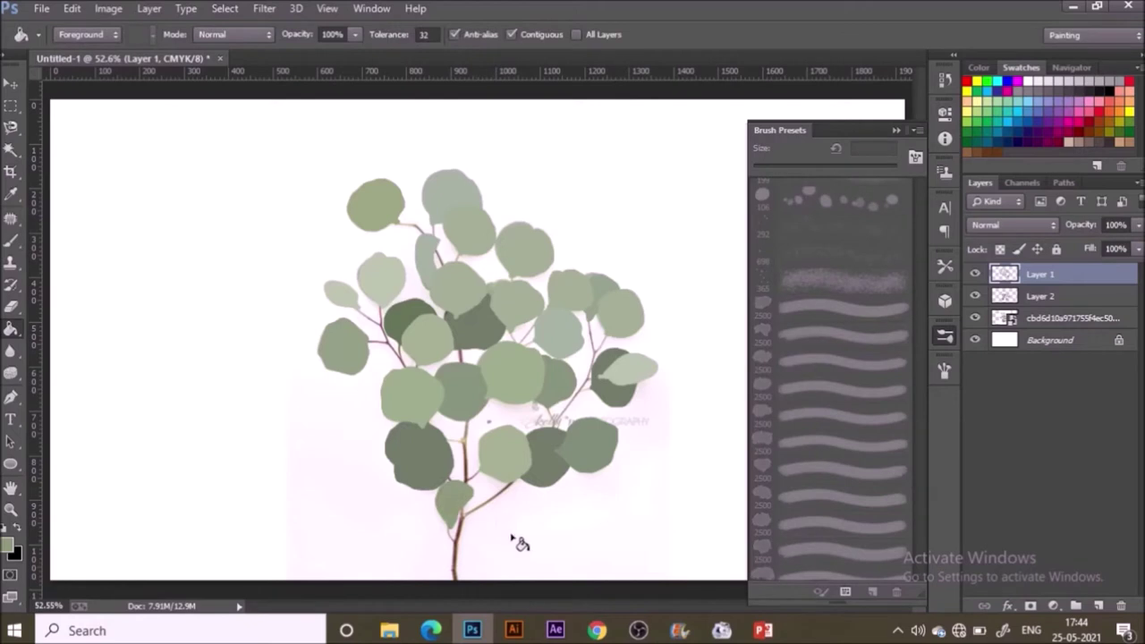
Step: Create a new layer above Layer 2, sample the stem's dark brown and paint the lower main stem starting with a 15 px brush
click(1042, 296)
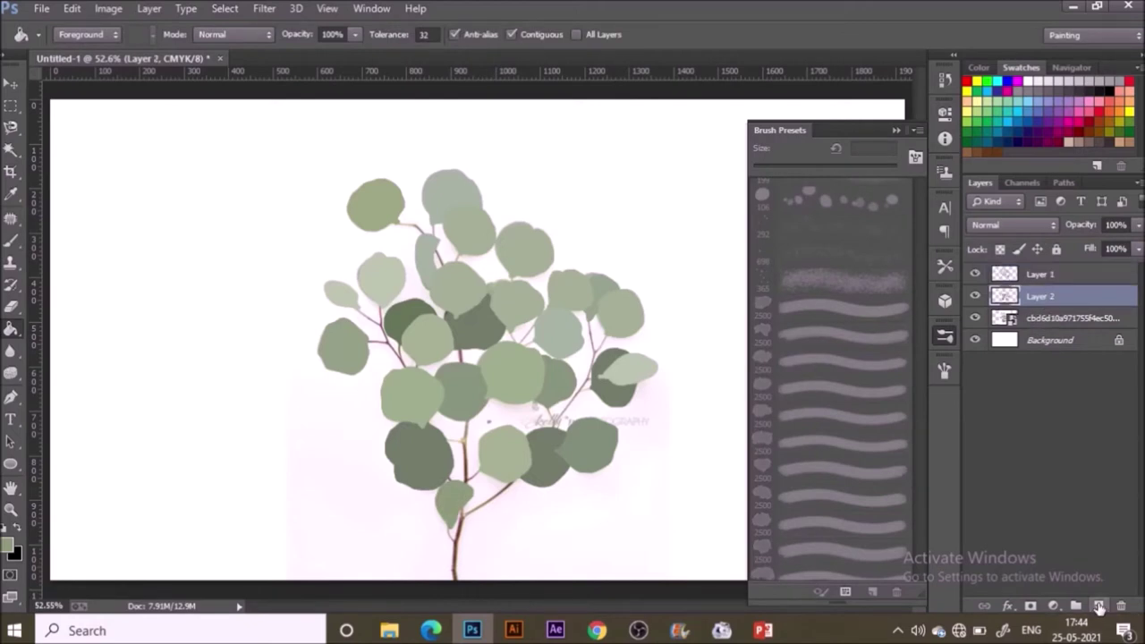
click(1098, 605)
key(i)
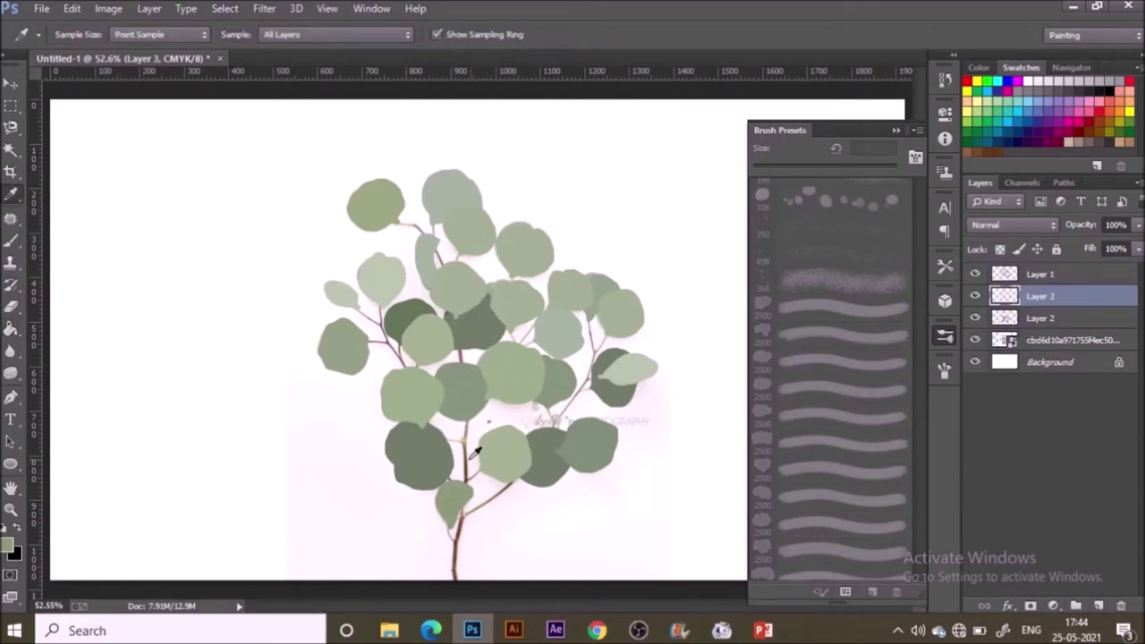
click(467, 460)
key(b)
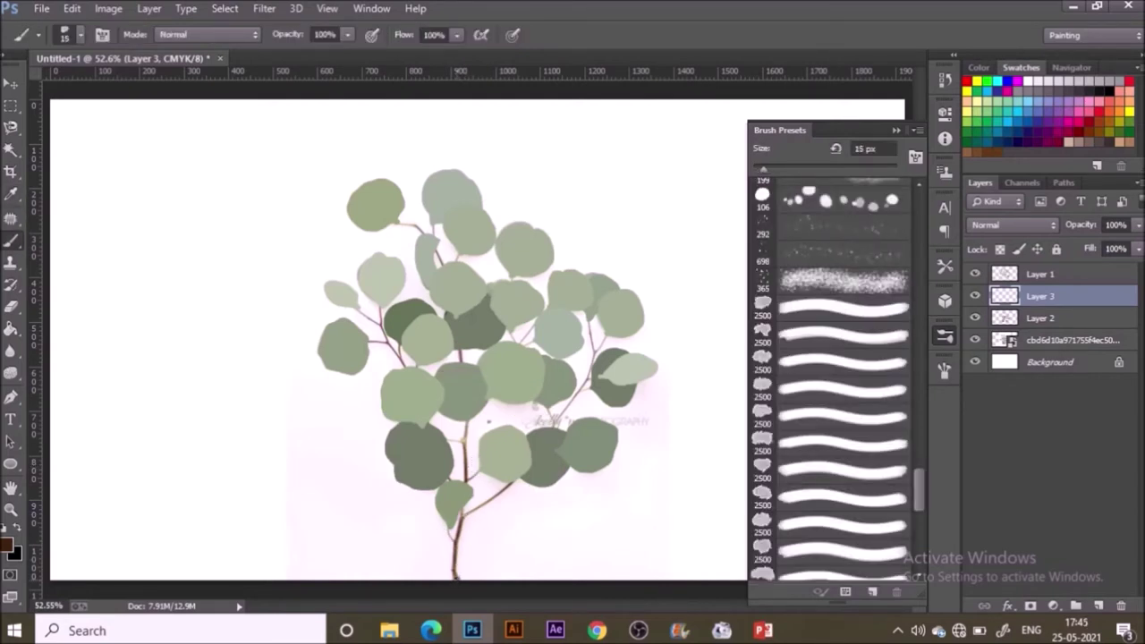
drag(454, 572, 456, 558)
drag(457, 535, 456, 522)
key(bracketleft)
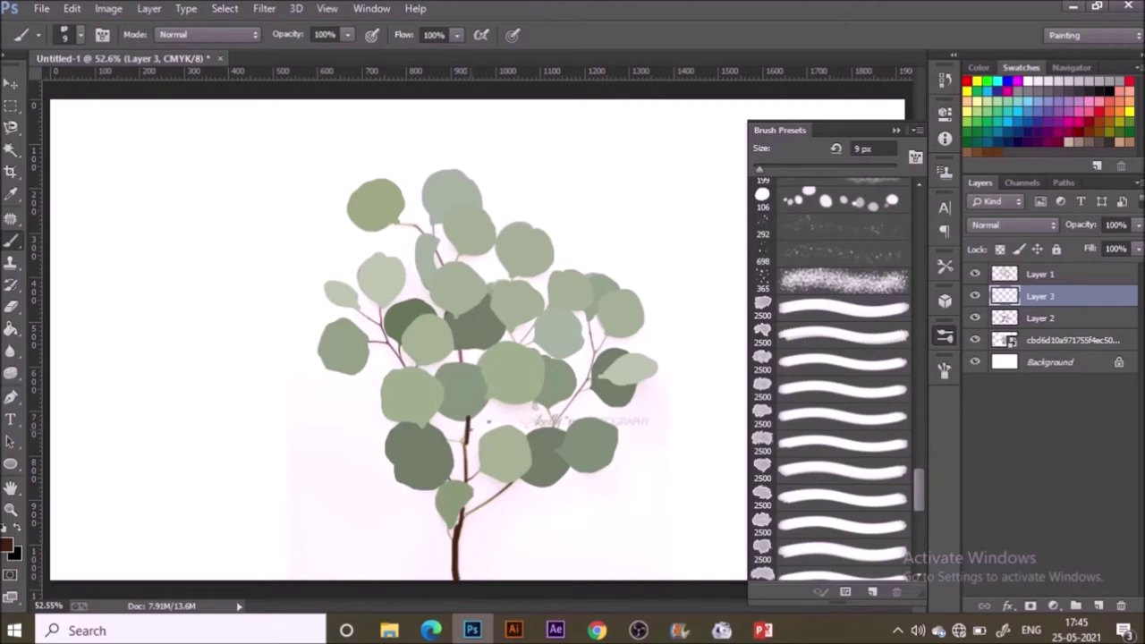
Step: Undo the stray stem strokes, reduce the brush to 5 px and paint the thin twigs joining the uppermost leaves
key(ctrl+z)
key(ctrl+z)
mouse_move(454, 263)
mouse_down()
mouse_move(460, 255)
mouse_move(432, 245)
mouse_move(445, 264)
mouse_up()
key(ctrl+z)
key(bracketleft)
key(bracketleft)
key(bracketleft)
key(bracketleft)
drag(399, 223, 428, 234)
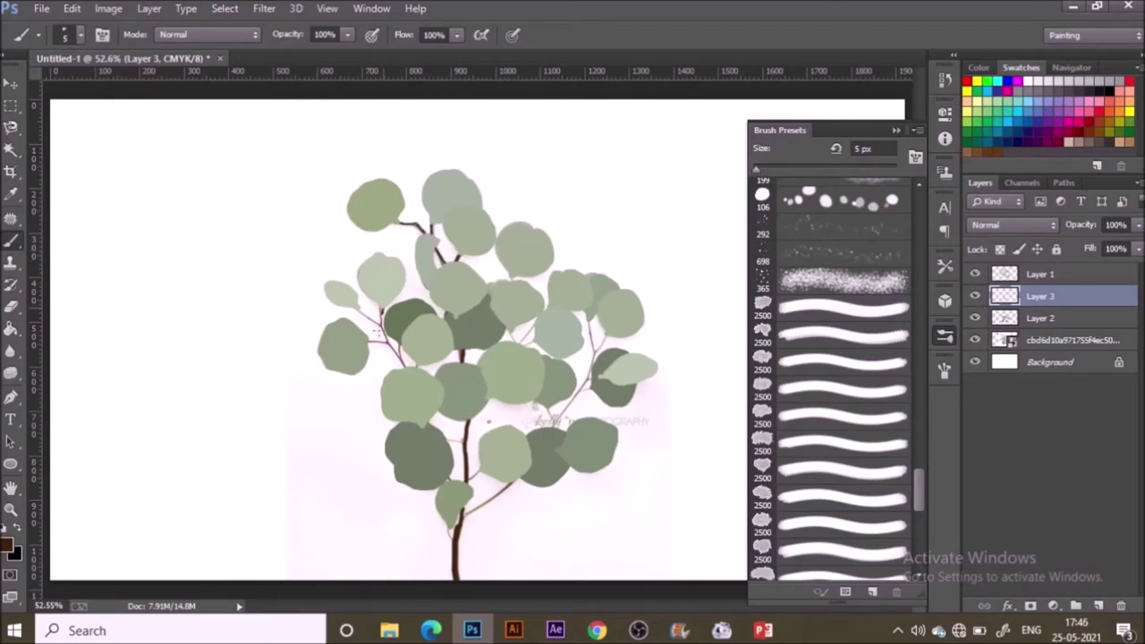
Step: Paint the twigs of the left leaf cluster and the short ones branching off the lower main stem
mouse_move(362, 307)
mouse_down()
mouse_move(382, 333)
mouse_move(347, 306)
mouse_move(377, 316)
mouse_move(363, 311)
mouse_move(404, 362)
mouse_move(395, 343)
mouse_move(405, 377)
mouse_move(369, 344)
mouse_move(403, 362)
mouse_up()
key(ctrl+z)
key(ctrl+z)
mouse_move(445, 433)
mouse_down()
mouse_move(465, 449)
mouse_move(462, 516)
mouse_up()
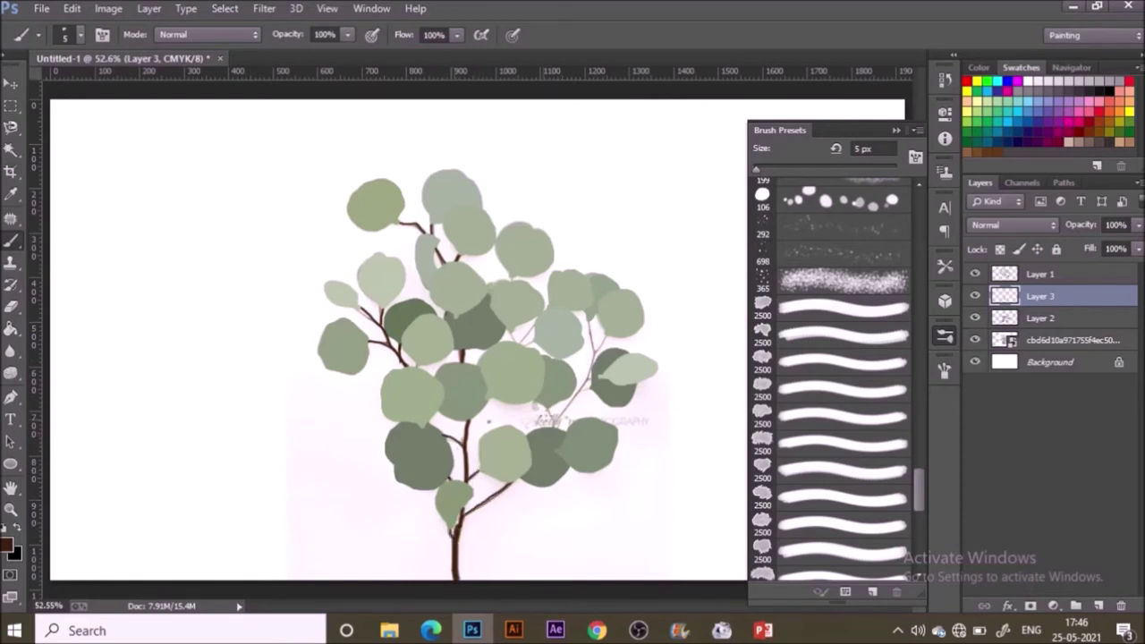
Step: Paint the forked right branch and the small twigs beneath the upper central leaves in dark brown
drag(547, 407, 553, 425)
drag(591, 387, 580, 394)
drag(594, 381, 580, 390)
key(ctrl+z)
mouse_move(587, 315)
mouse_down()
mouse_move(594, 366)
mouse_move(549, 426)
mouse_up()
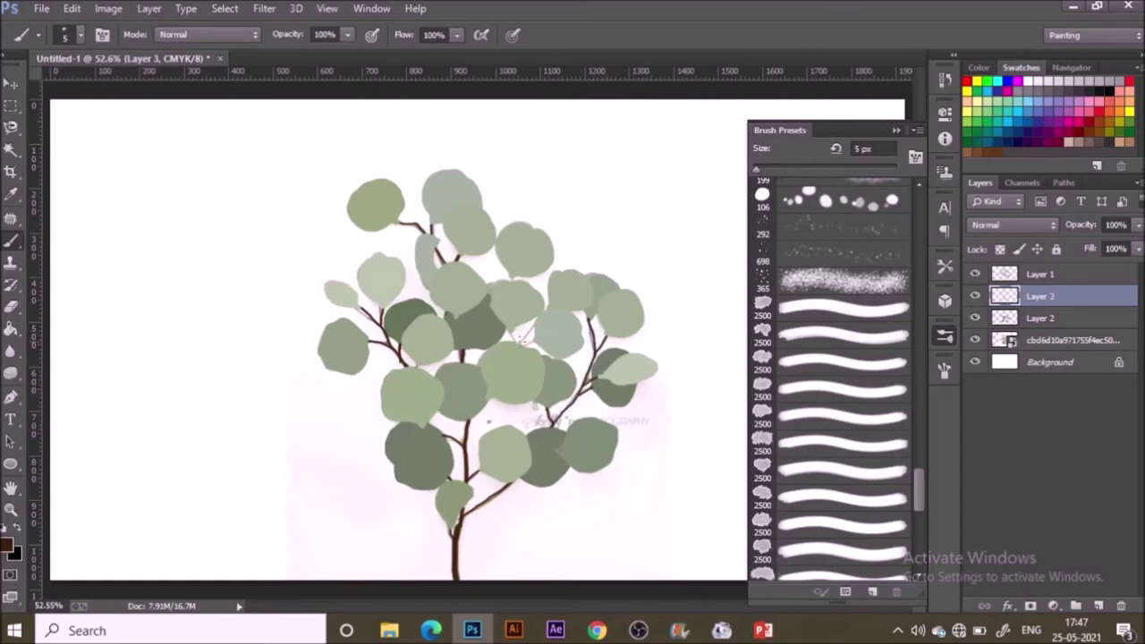
mouse_move(520, 340)
mouse_down()
mouse_move(535, 322)
mouse_move(523, 343)
mouse_move(537, 339)
mouse_up()
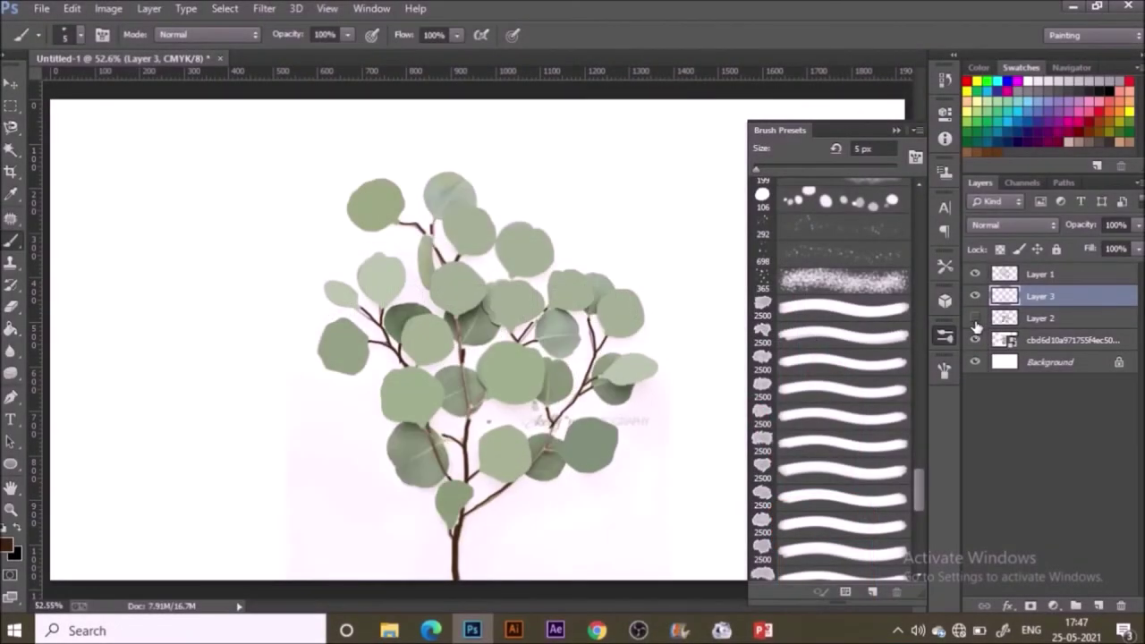
Step: Toggle the visibility of Layer 2, the reference photo and Layer 1 to check the tracing against the photo
click(975, 320)
click(975, 318)
click(975, 341)
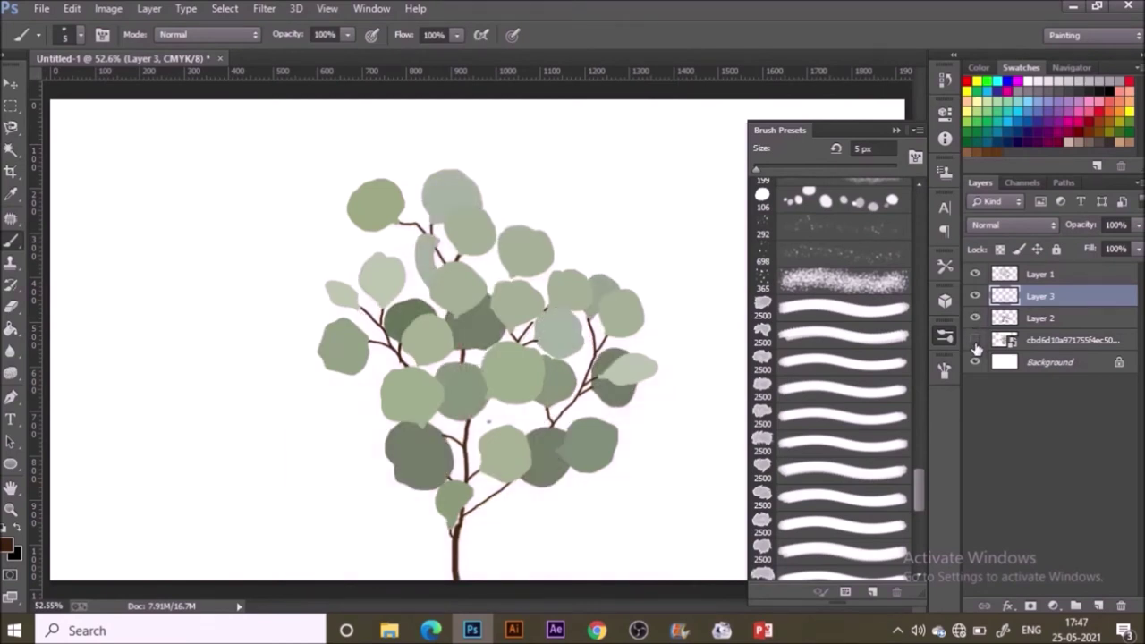
click(975, 344)
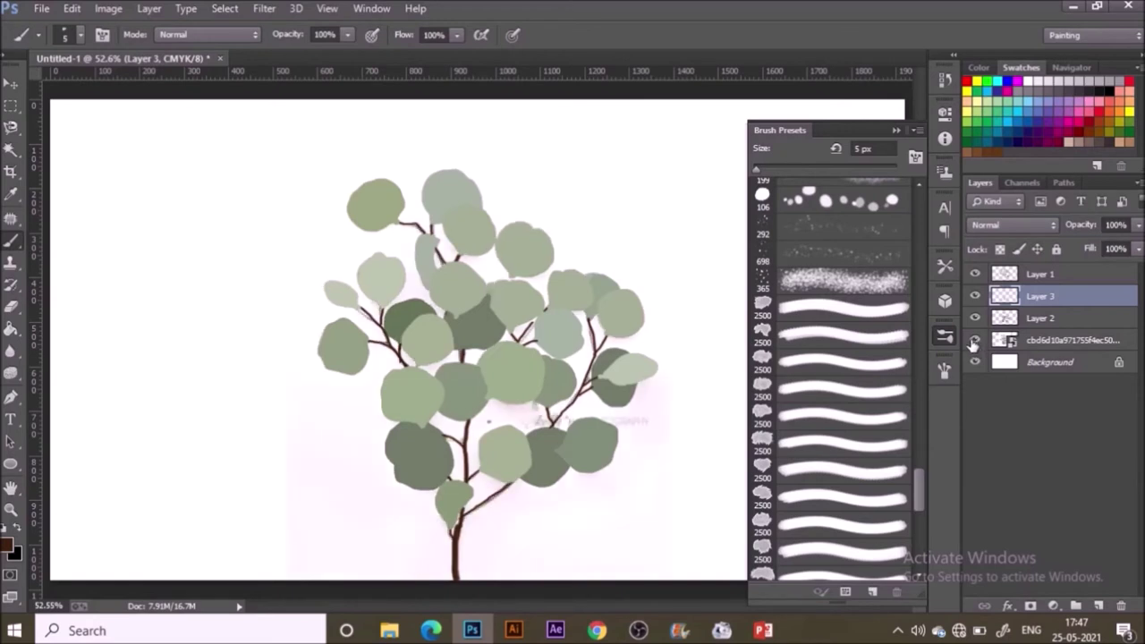
click(975, 319)
click(975, 319)
click(976, 275)
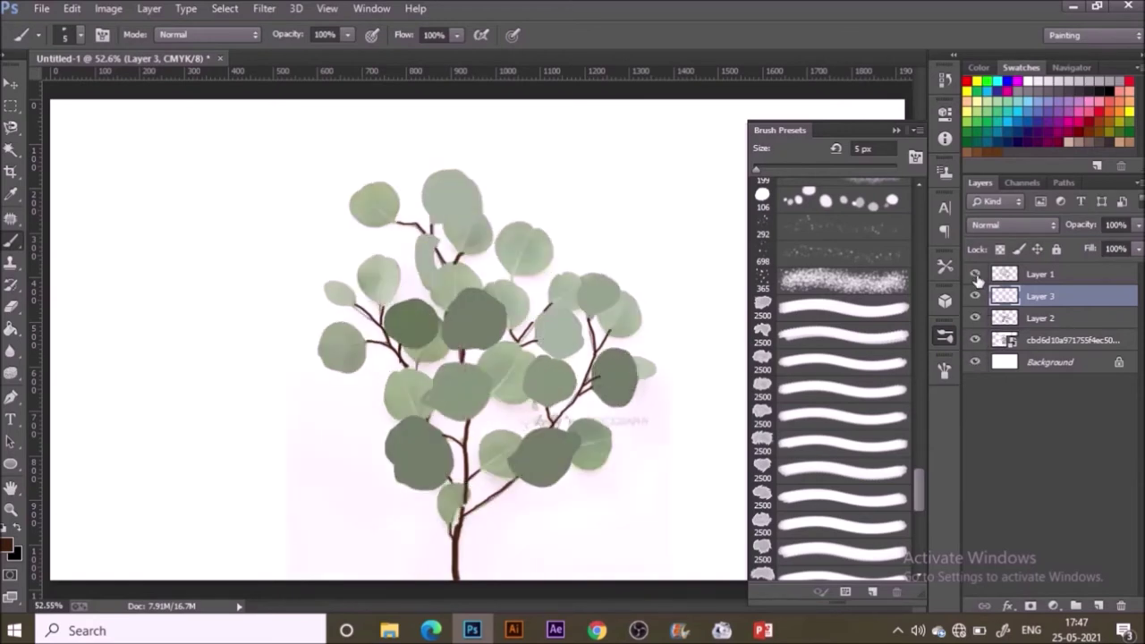
Step: Move the reference photo to the left of the traced branch, then reselect the stem layer for painting
click(1029, 344)
key(v)
drag(615, 426, 243, 421)
click(1022, 319)
click(1023, 297)
key(b)
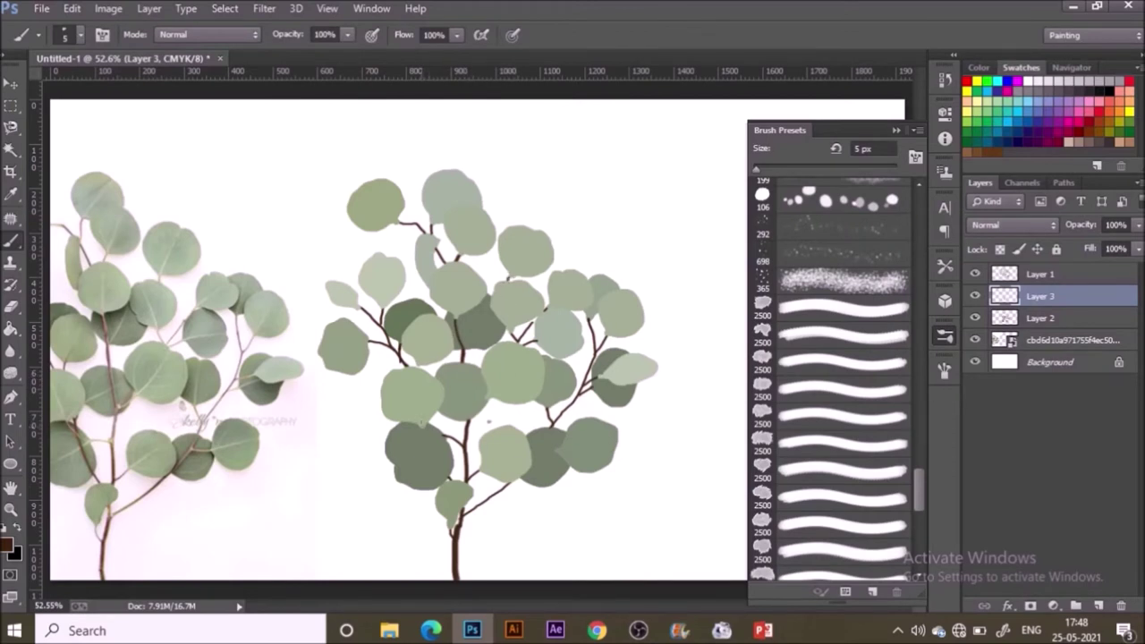
Step: Paint the stem across the large dark lower left leaf and try stem strokes over the dark lower right leaf
drag(422, 429, 460, 460)
mouse_move(554, 451)
mouse_down()
mouse_move(531, 453)
mouse_move(548, 436)
mouse_up()
key(ctrl+z)
drag(561, 415, 536, 451)
key(ctrl+z)
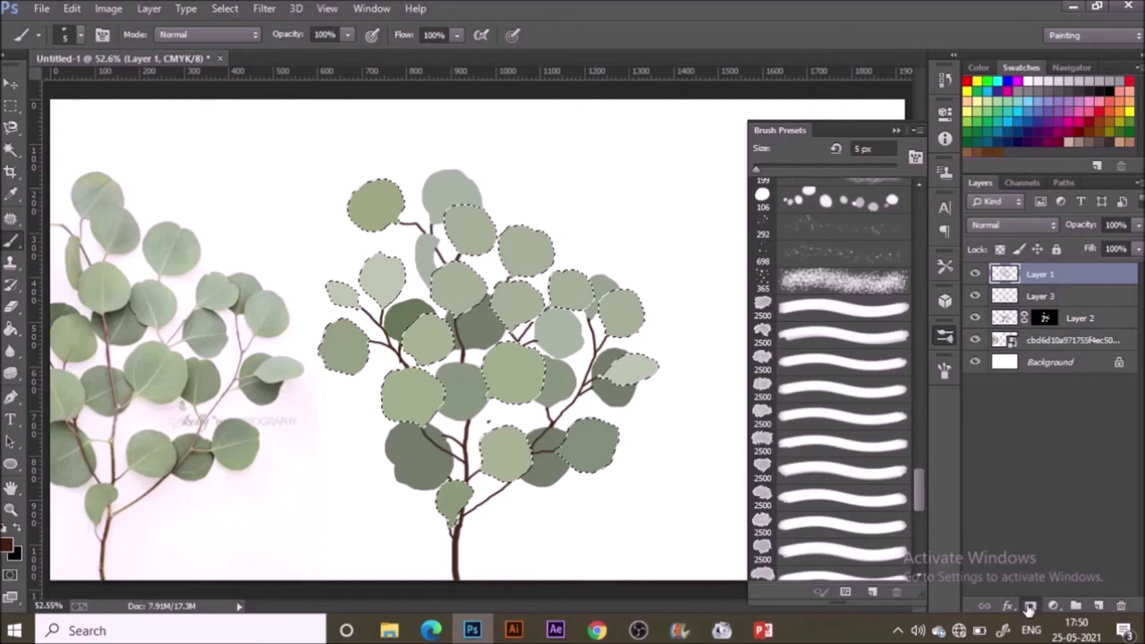
Step: Add layer masks to Layer 1 and Layer 3, each from a selection of the layer's own painted shapes
click(1029, 606)
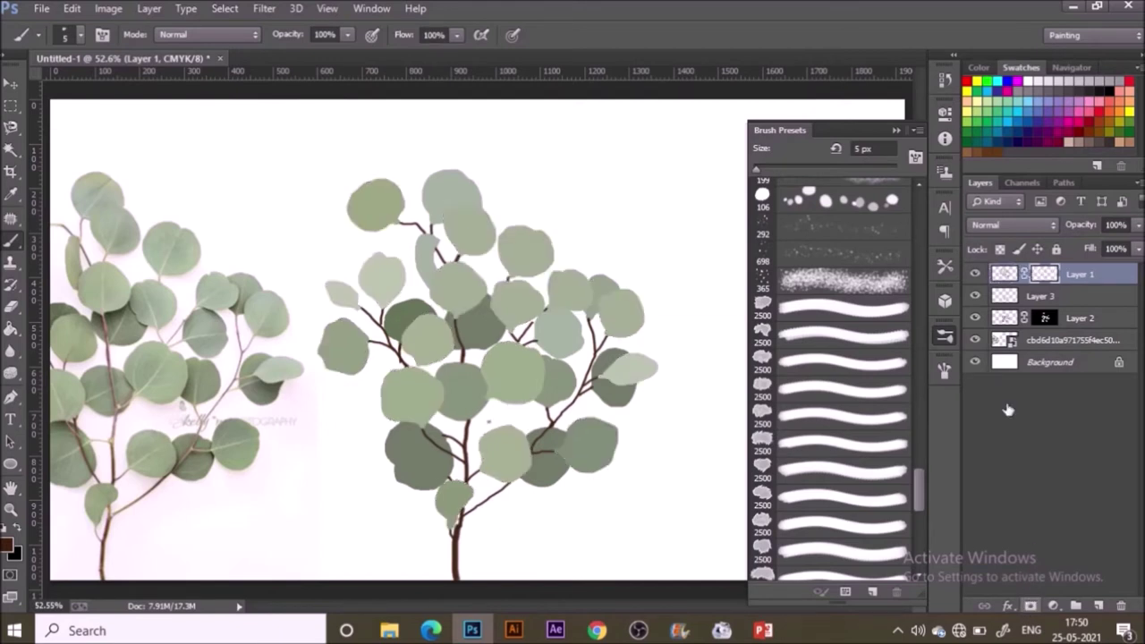
ctrl+click(1005, 297)
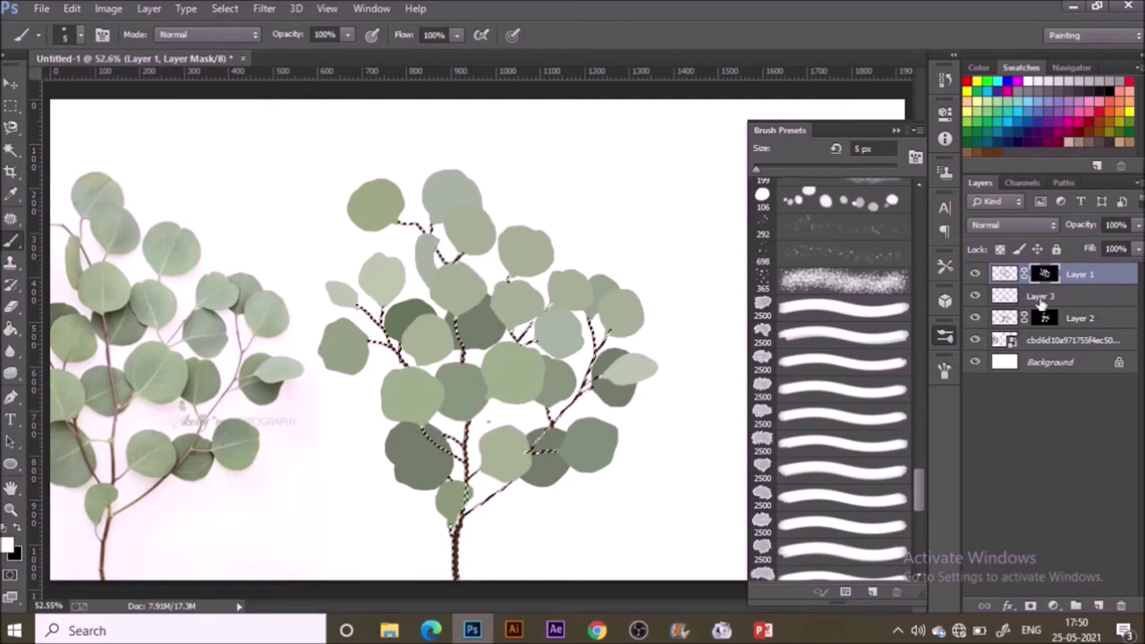
click(1040, 300)
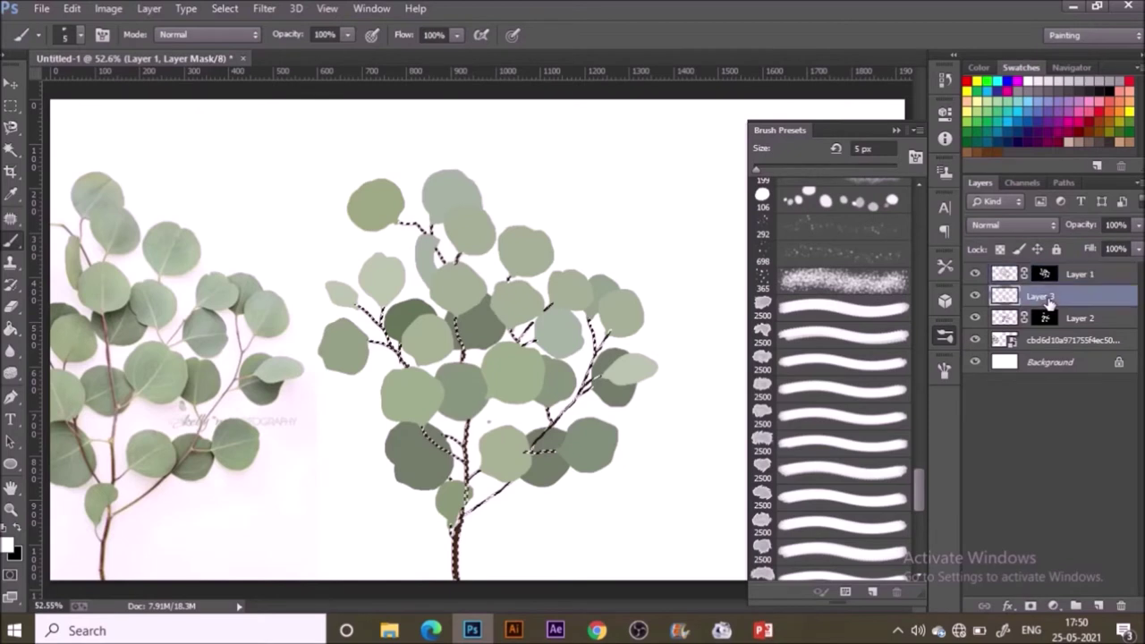
click(1029, 606)
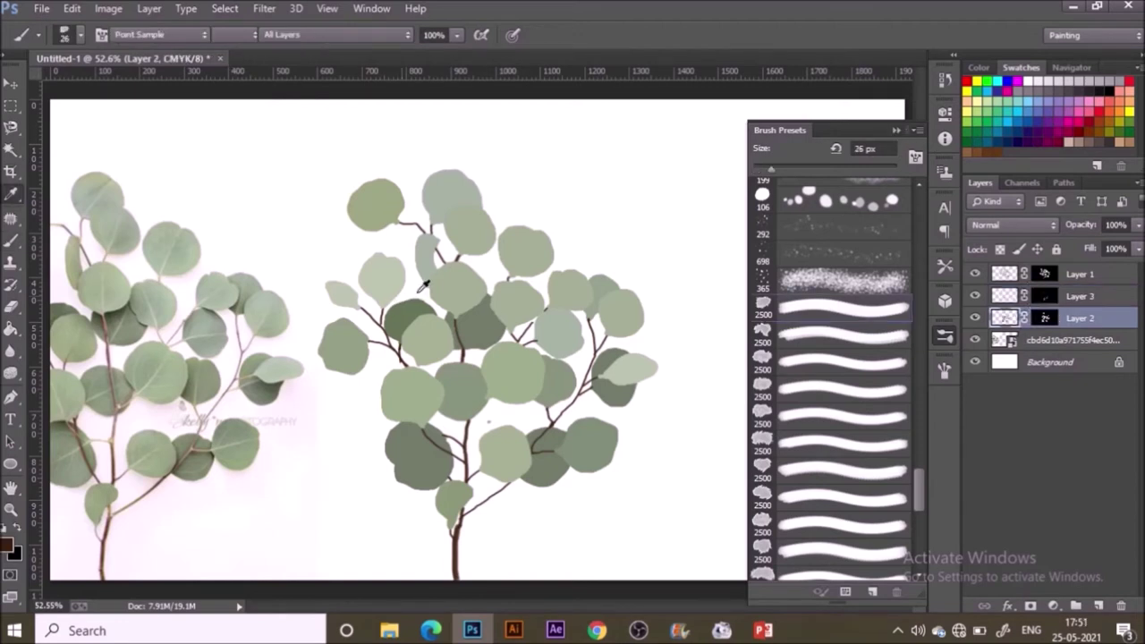
Step: Sample the dark green of a back leaf on Layer 2 and set the brush to Multiply mode at 14% opacity
alt+click(490, 320)
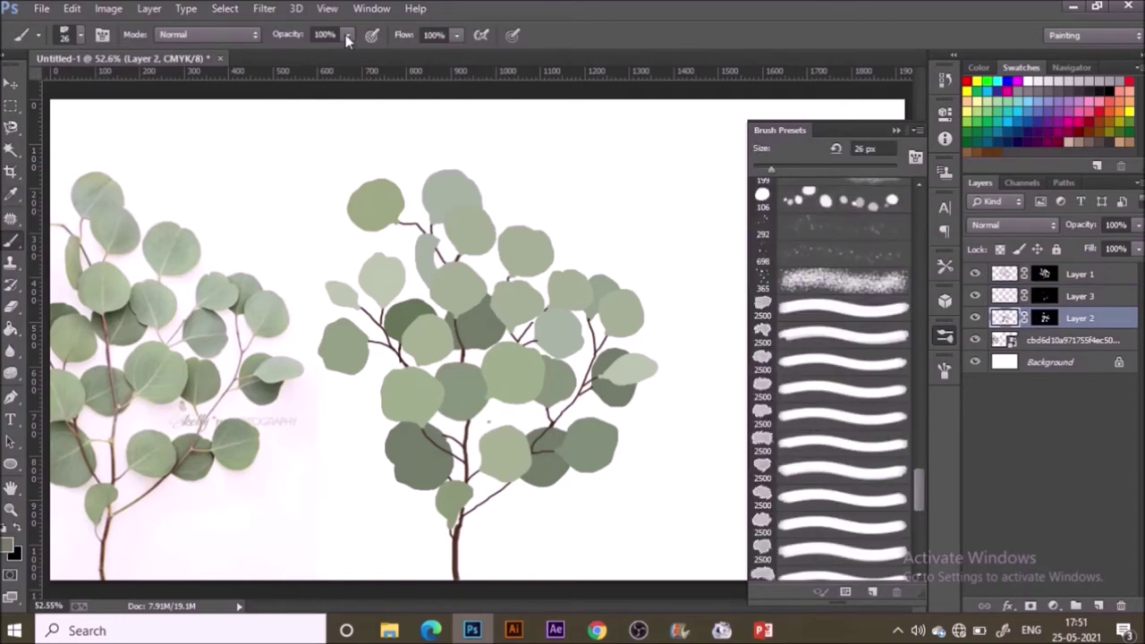
click(207, 34)
click(216, 136)
click(347, 34)
drag(350, 54, 278, 56)
click(347, 34)
drag(340, 55, 343, 54)
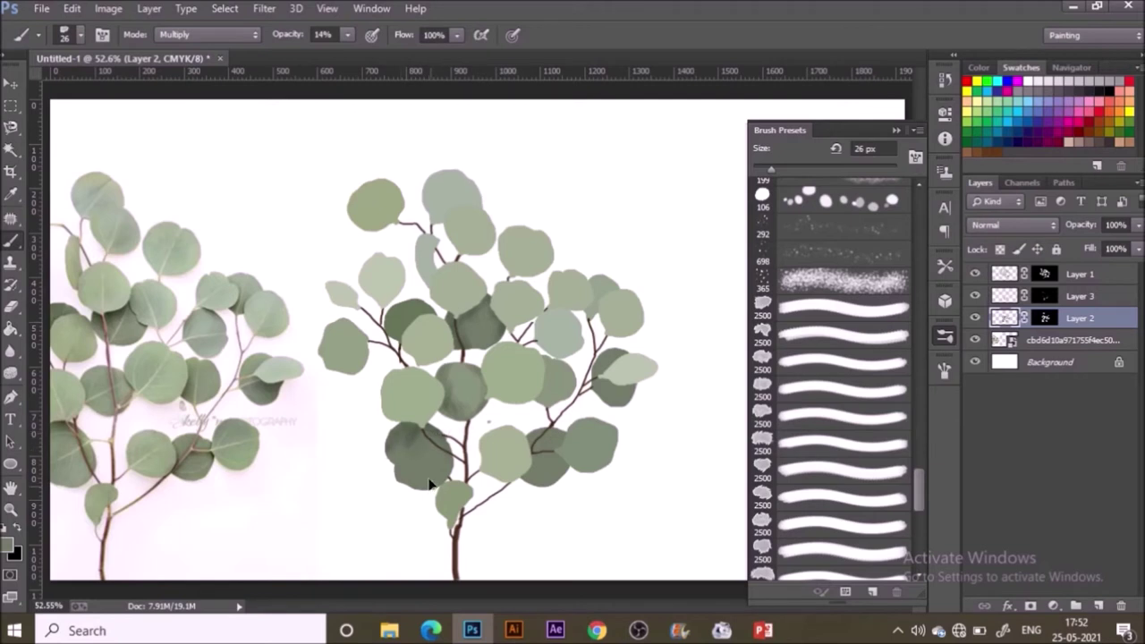
Step: Enlarge the brush to 35 px and shade the lower right and far right dark back leaves on Layer 2
key(bracketright)
key(bracketright)
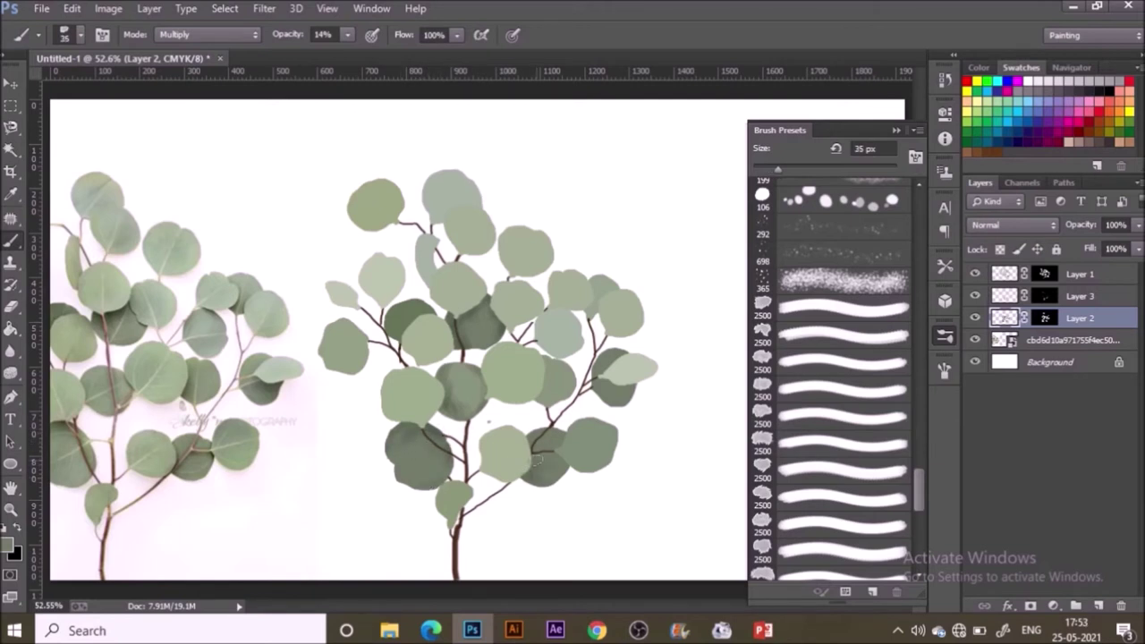
mouse_move(536, 454)
mouse_down()
mouse_move(584, 468)
mouse_move(520, 481)
mouse_move(528, 445)
mouse_up()
drag(602, 372, 616, 357)
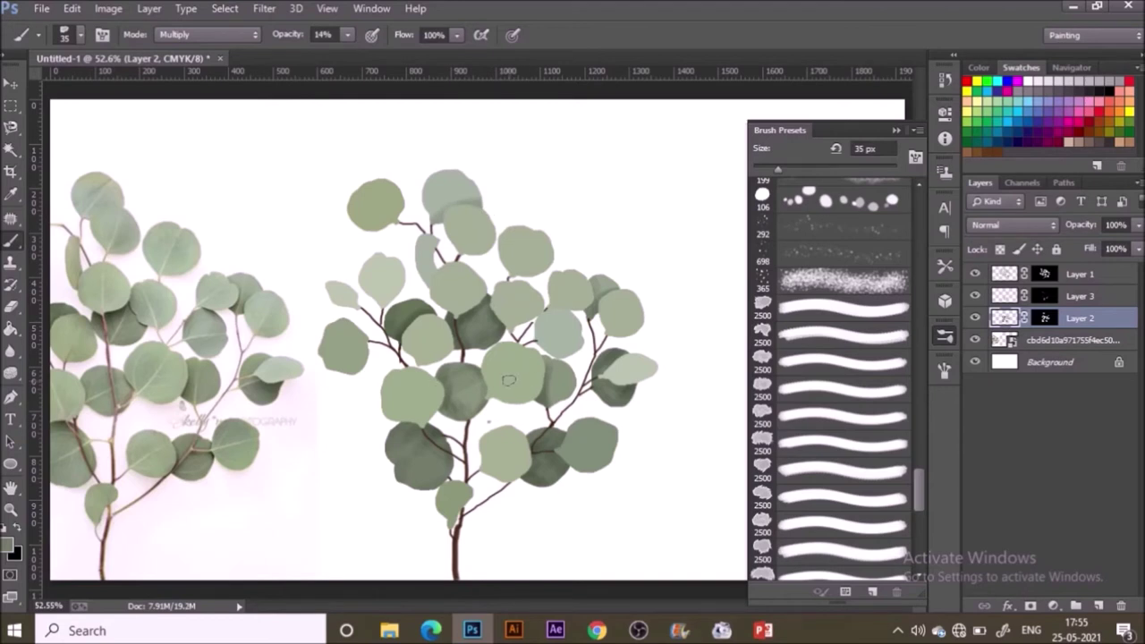
Step: Shade the pale far right leaf and the lower right leaf on Layer 1 with their sampled greens, enlarging the brush to 50 px
click(1088, 275)
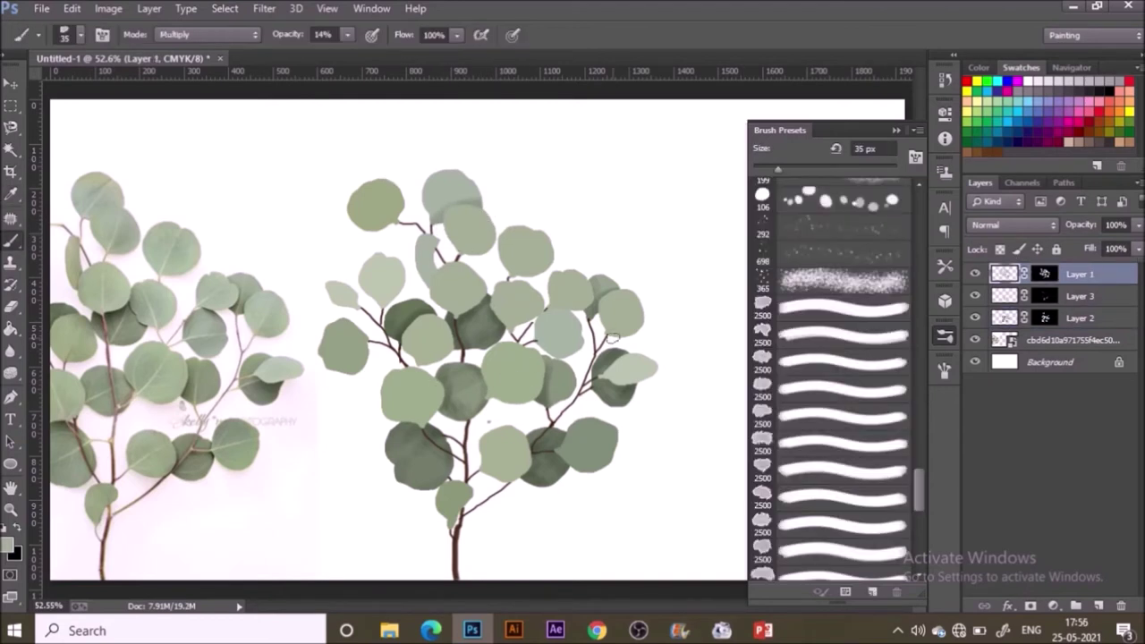
alt+click(628, 375)
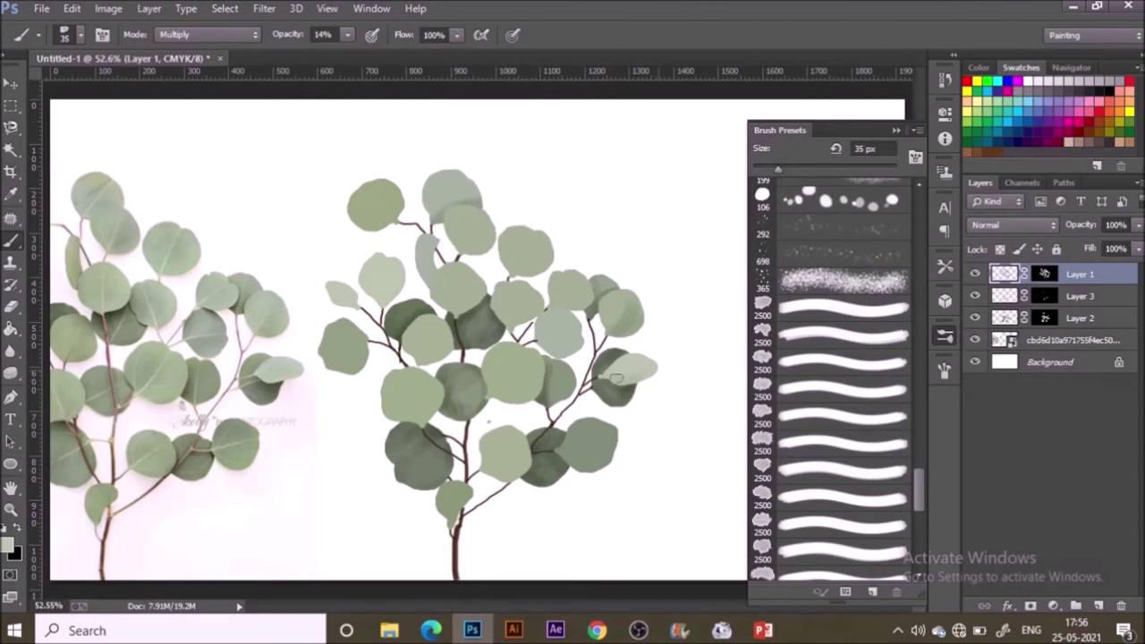
alt+click(578, 465)
key(bracketright)
key(bracketright)
key(bracketright)
drag(562, 460, 608, 467)
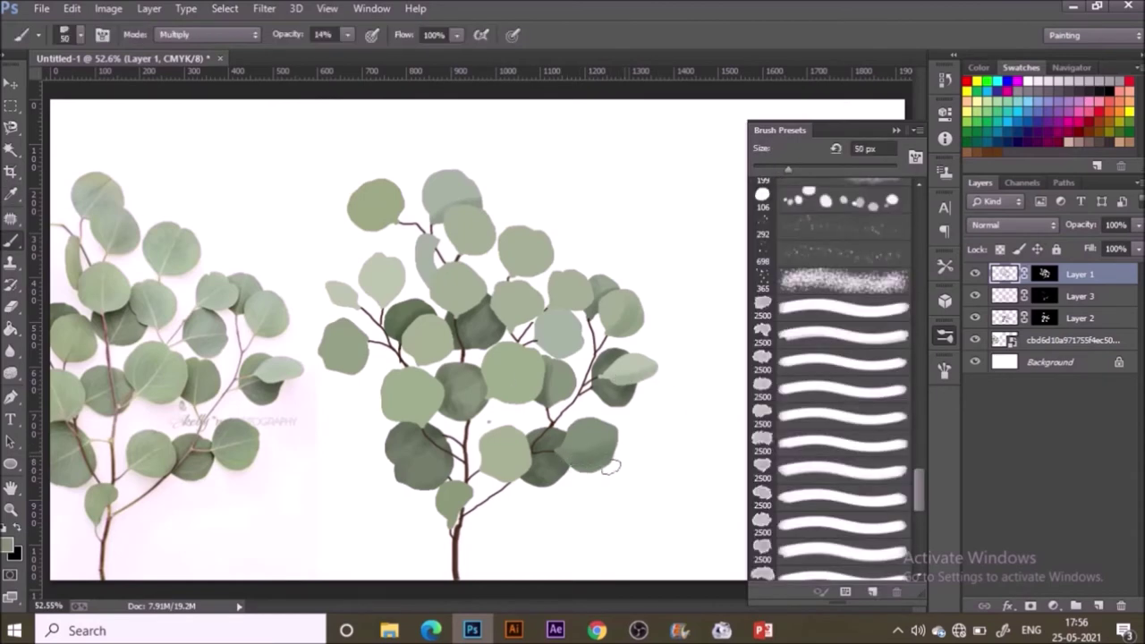
Step: Shade the lower and middle front leaves and the blue-green leaf on Layer 1, using colours sampled from the leaves
alt+click(456, 486)
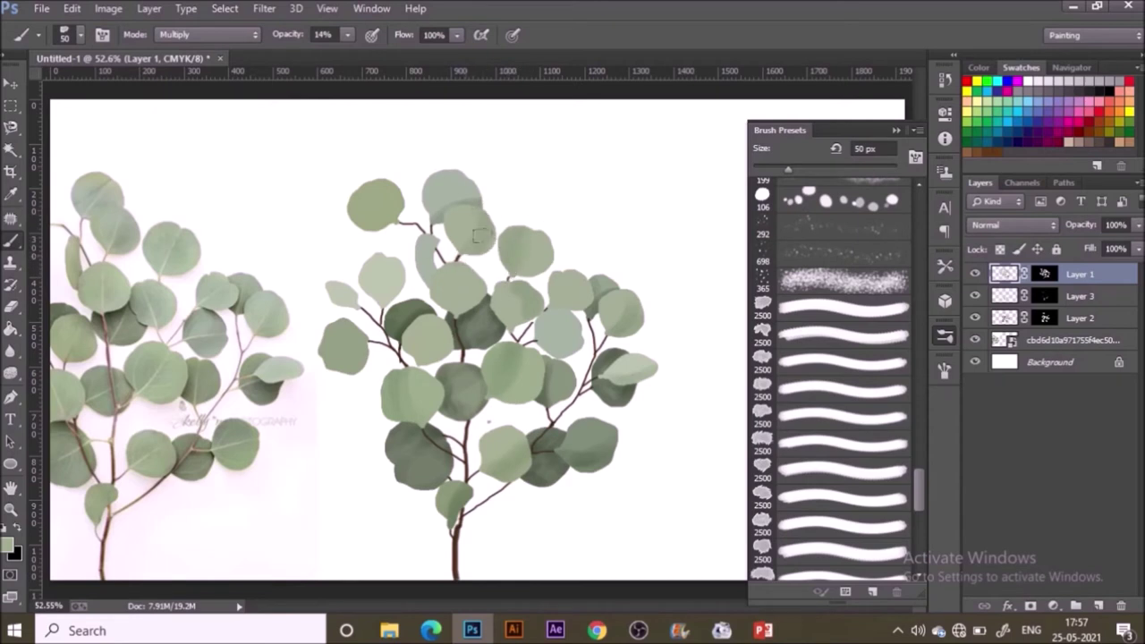
alt+click(546, 346)
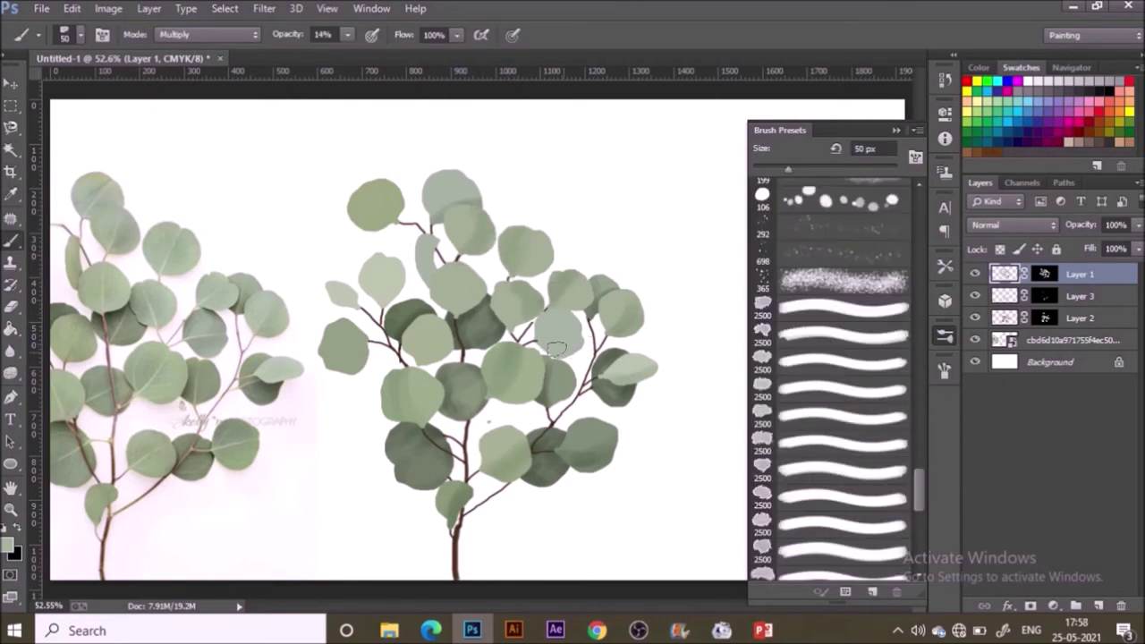
ctrl+click(554, 348)
mouse_move(549, 341)
mouse_down()
mouse_move(584, 336)
mouse_move(576, 317)
mouse_move(548, 309)
mouse_up()
click(1093, 268)
click(1075, 322)
ctrl+click(554, 316)
ctrl+click(550, 315)
ctrl+click(481, 324)
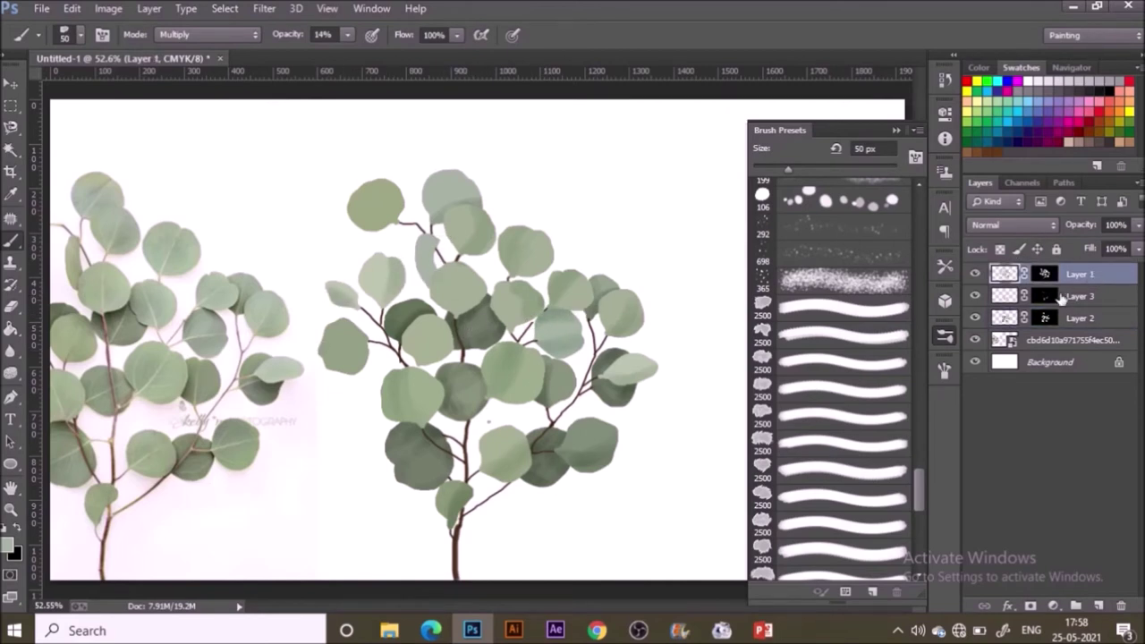
Step: Shade the olive upper left leaf and the central front leaves on Layer 1 with sampled greens
ctrl+click(348, 298)
ctrl+click(378, 197)
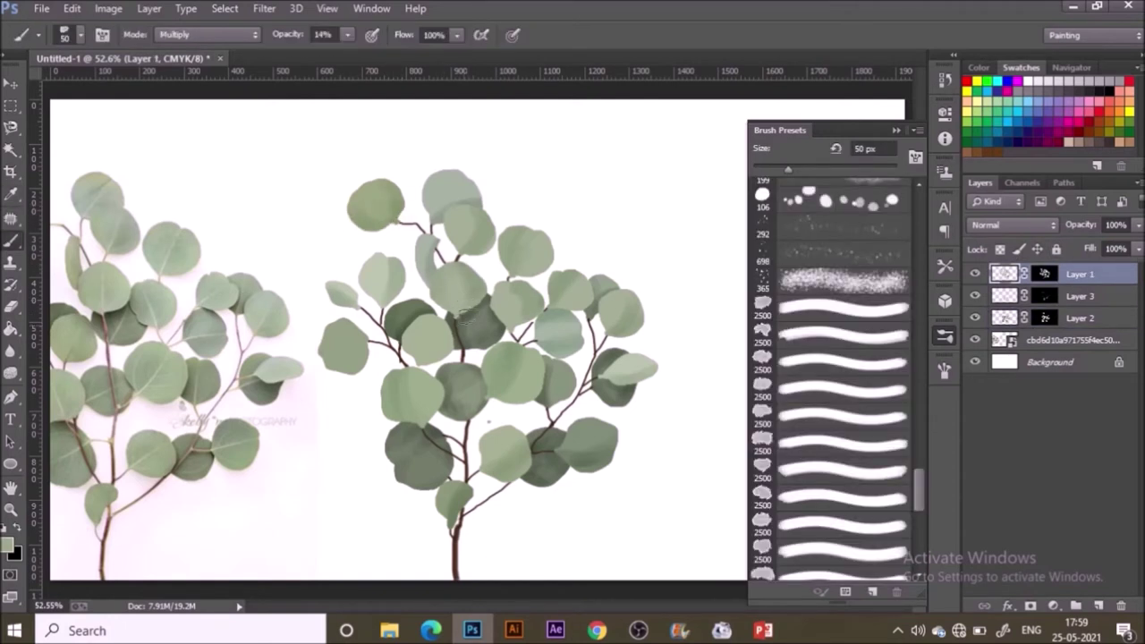
click(897, 390)
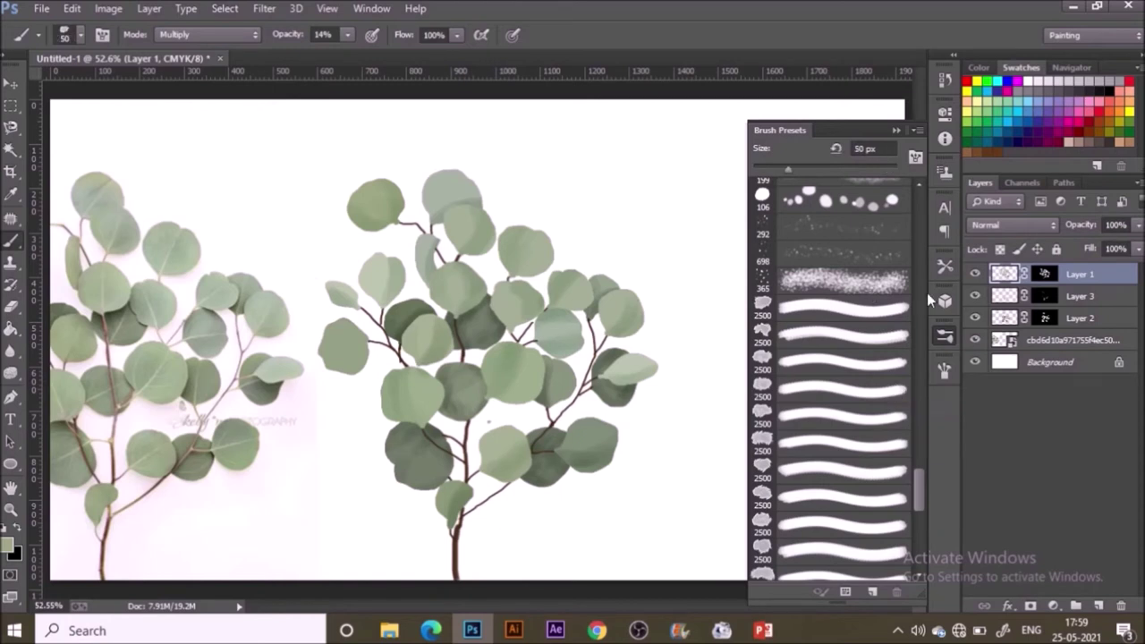
Step: Select Layer 3, sample the stem brown and set the brush to Color Dodge mode at 68% opacity
click(1072, 302)
key(alt)
alt+click(464, 446)
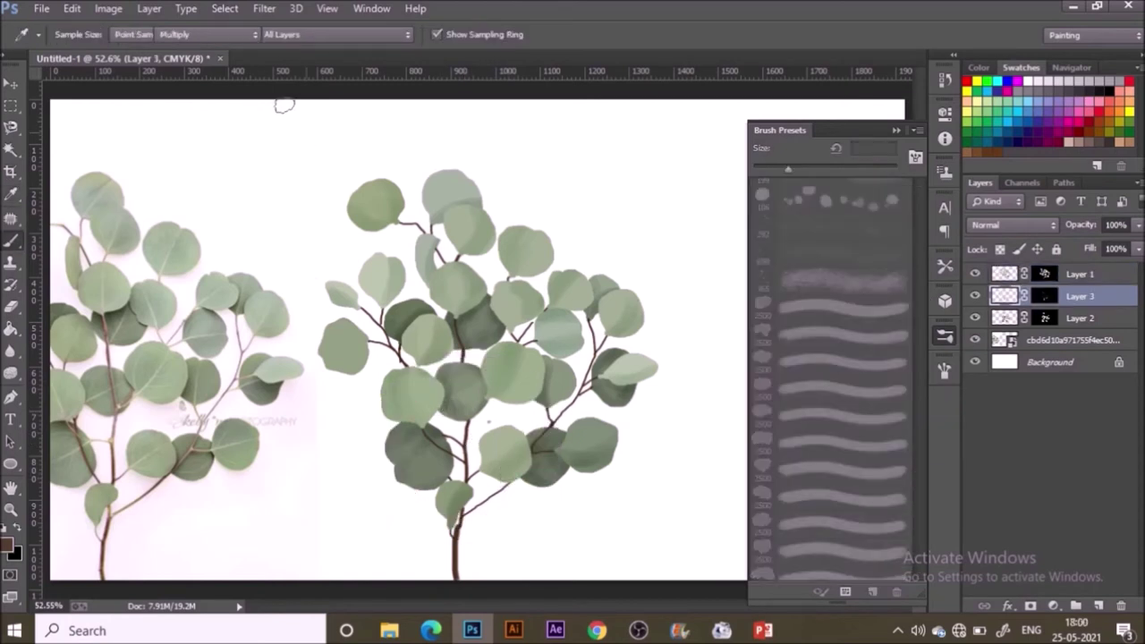
click(207, 34)
click(231, 215)
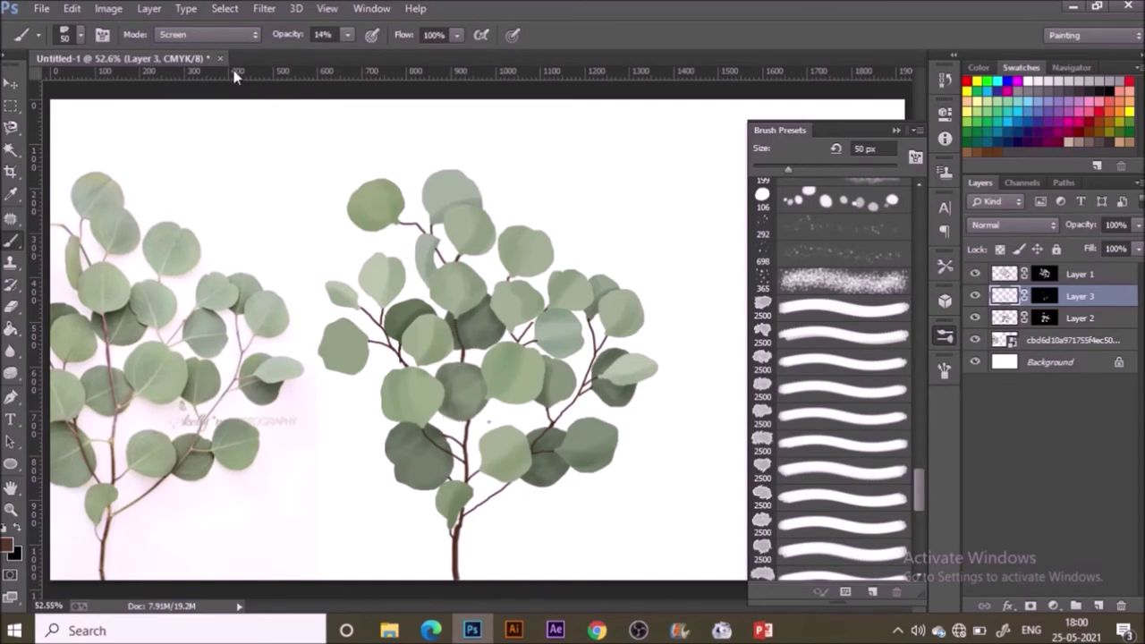
click(240, 35)
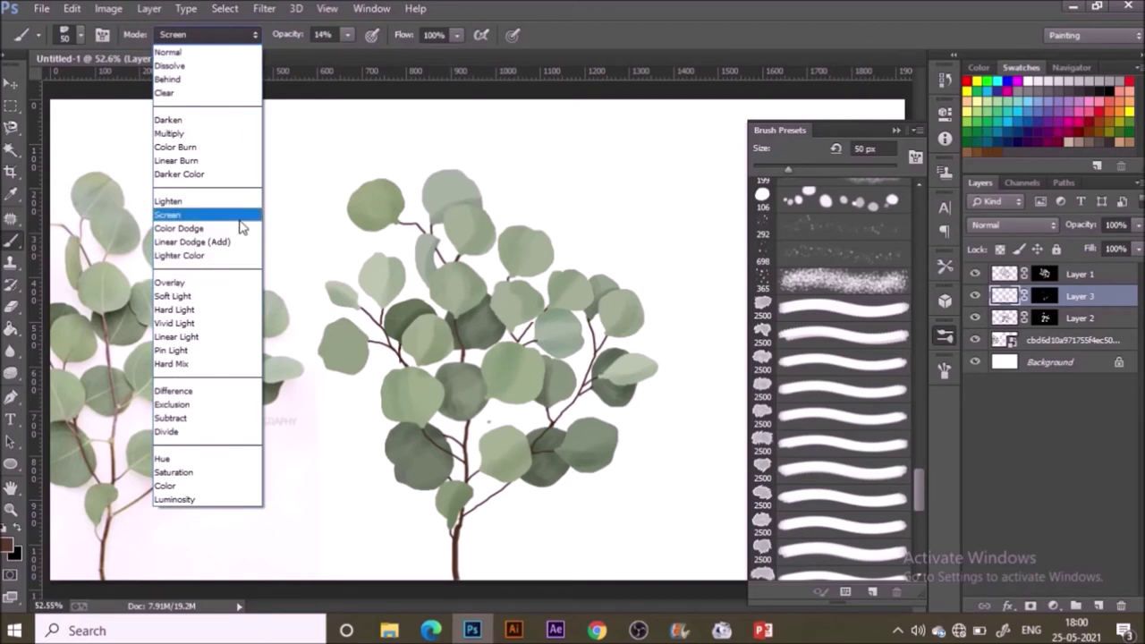
click(237, 228)
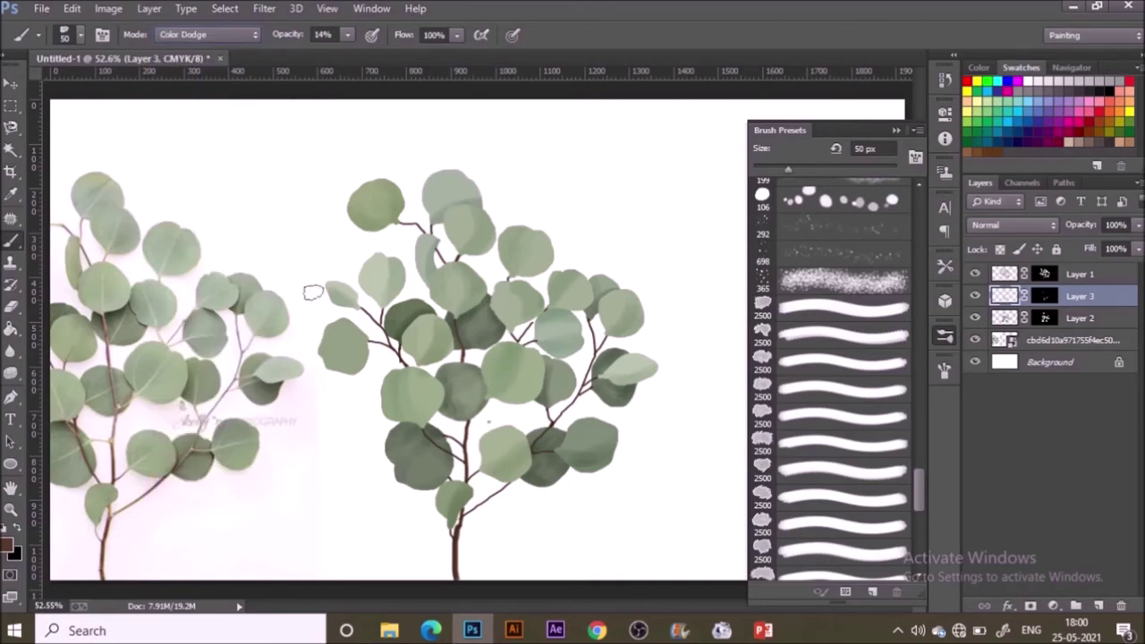
click(347, 35)
click(397, 56)
Step: Paint highlights along the lower trunk and the thin lower right branch with the 50 px brush
key(ctrl+plus)
key(ctrl+plus)
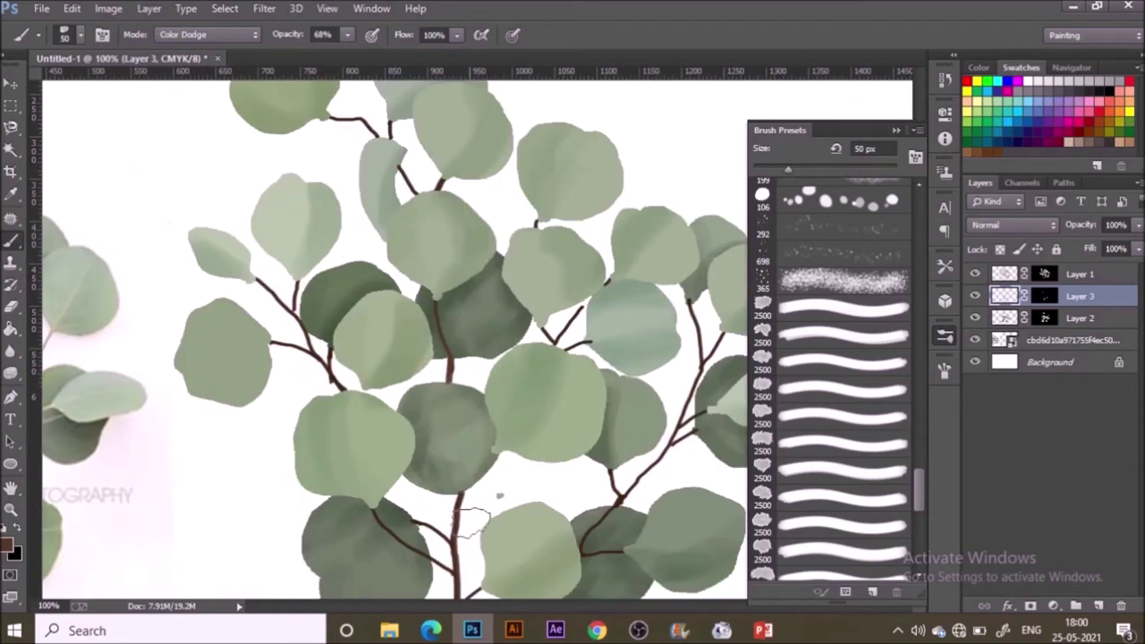
scroll(476, 510, down, 5)
drag(438, 501, 437, 581)
scroll(473, 521, down, 1)
key(ctrl+z)
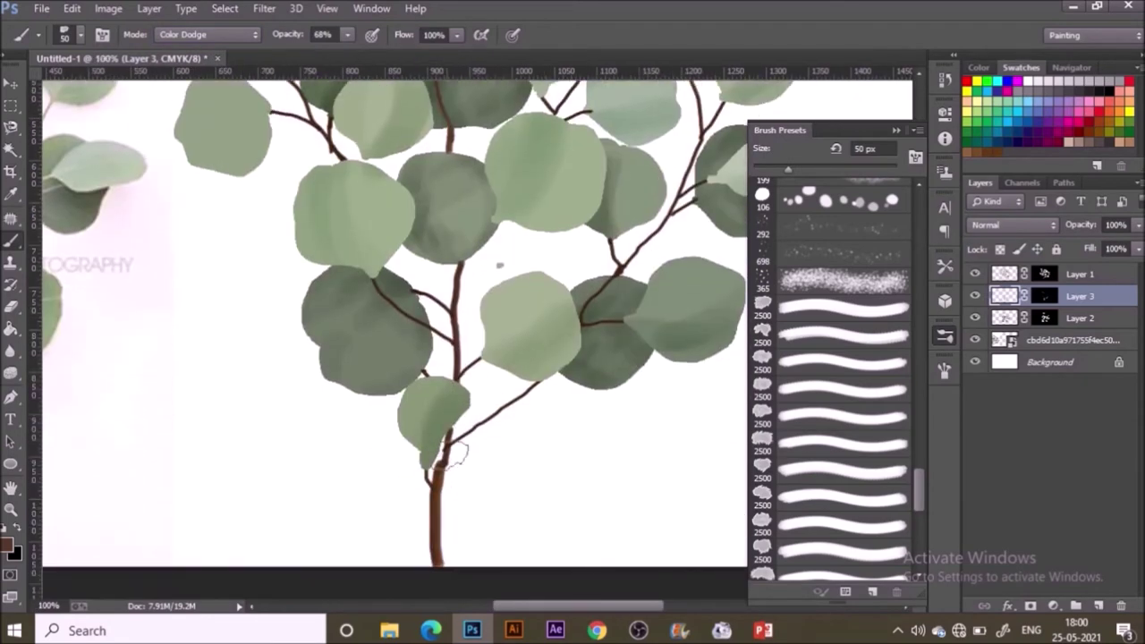
mouse_move(461, 481)
mouse_down()
mouse_move(462, 562)
mouse_move(455, 529)
mouse_move(470, 438)
mouse_move(464, 488)
mouse_move(543, 408)
mouse_up()
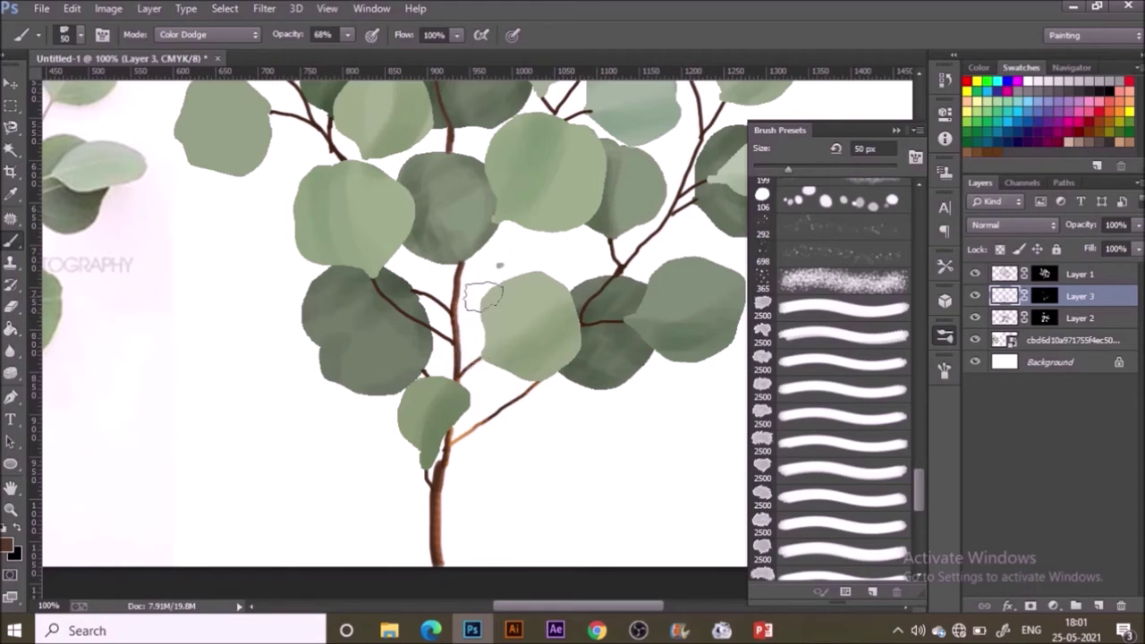
Step: Reduce the brush to 15 px and highlight the trunk and the twigs between the lower leaves
key(bracketleft)
key(bracketleft)
key(bracketleft)
key(bracketleft)
key(bracketleft)
key(bracketright)
key(bracketright)
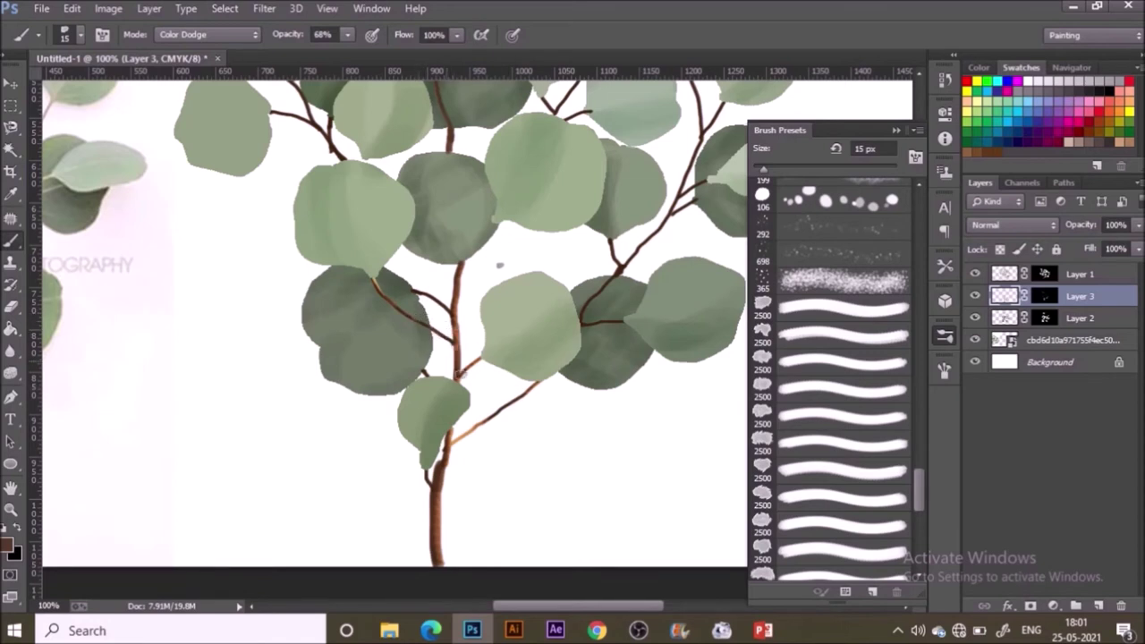
drag(461, 376, 463, 347)
scroll(541, 318, up, 2)
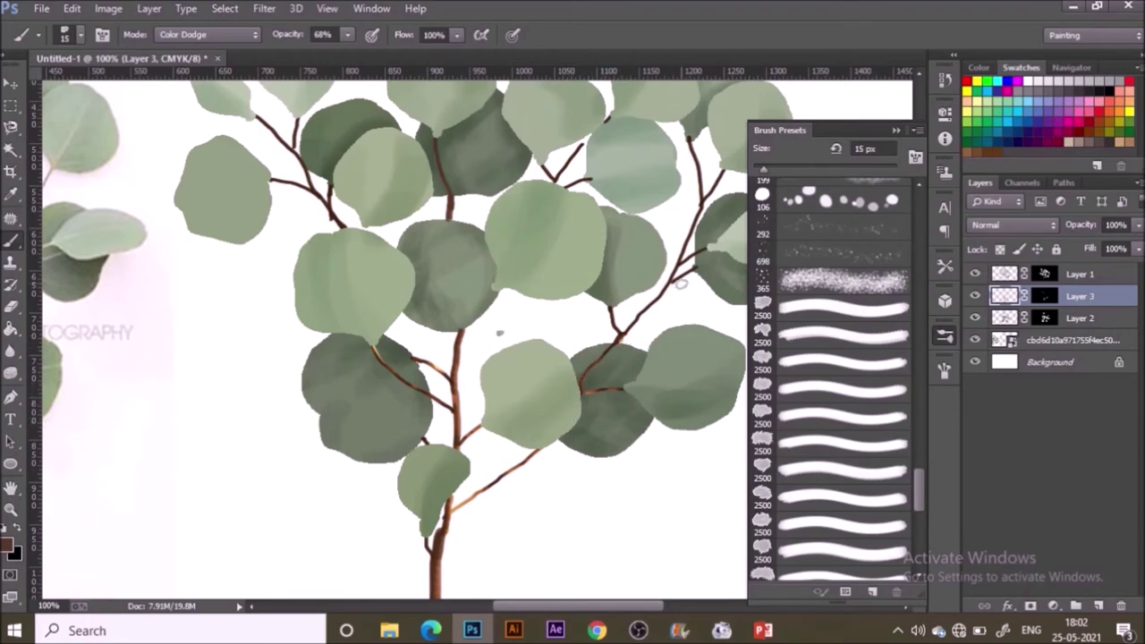
Step: Paint highlights along the right branch and its small twigs on Layer 3
ctrl+click(642, 341)
drag(413, 275, 418, 356)
scroll(496, 297, up, 4)
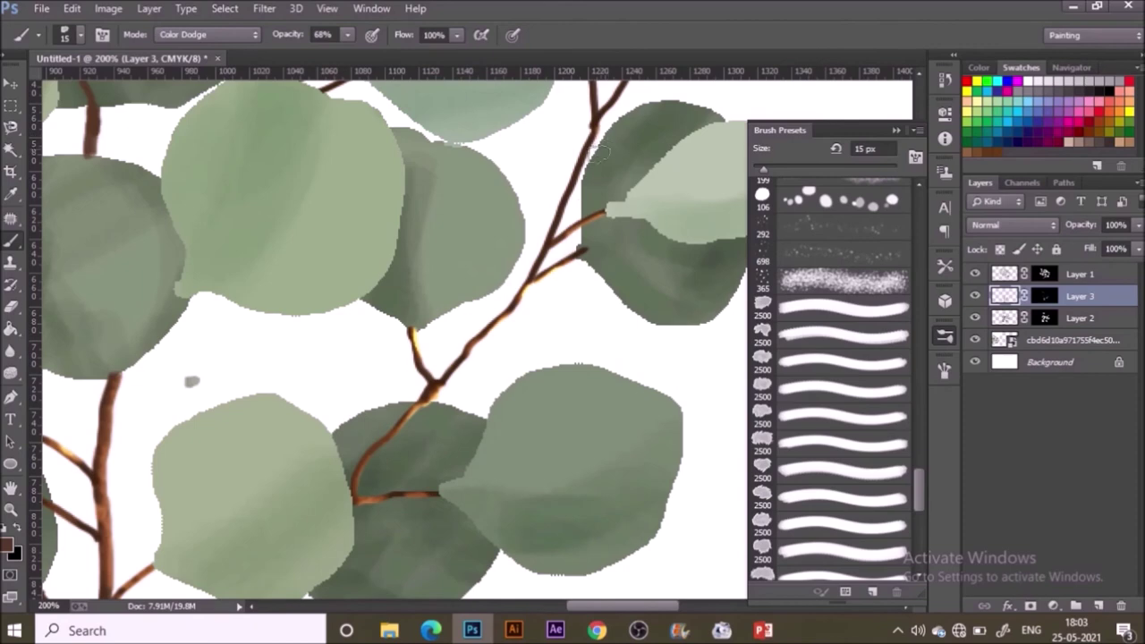
scroll(500, 304, down, 3)
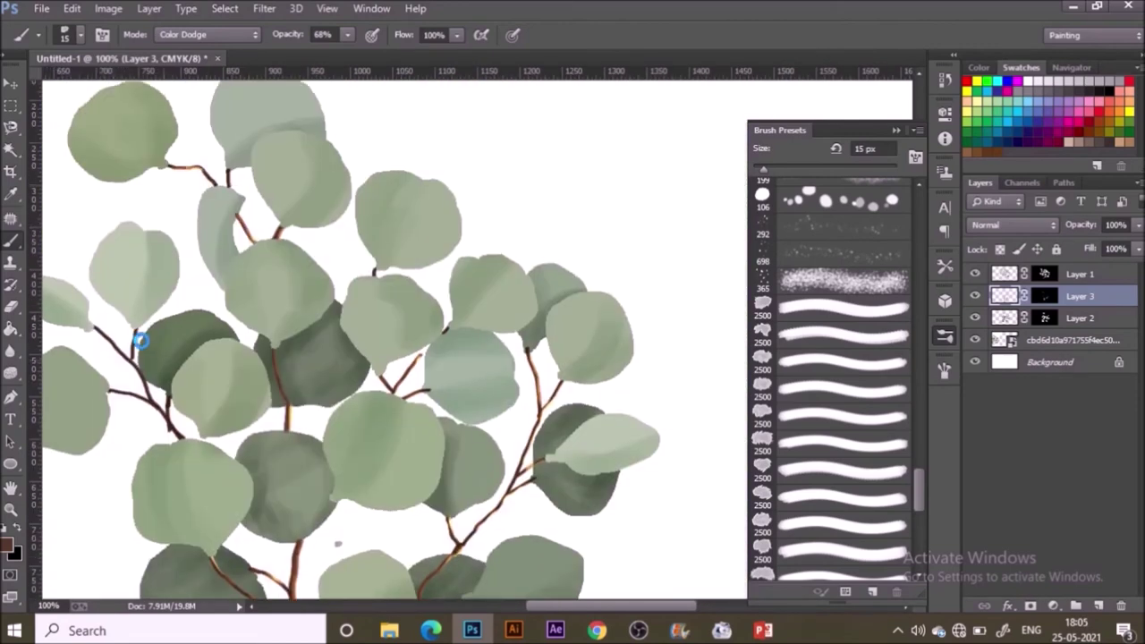
Step: Paint highlights along the thin twigs leading to the left leaves on Layer 3
scroll(141, 341, up, 1)
mouse_move(306, 413)
mouse_down()
mouse_move(361, 424)
mouse_move(416, 472)
mouse_up()
scroll(338, 320, down, 1)
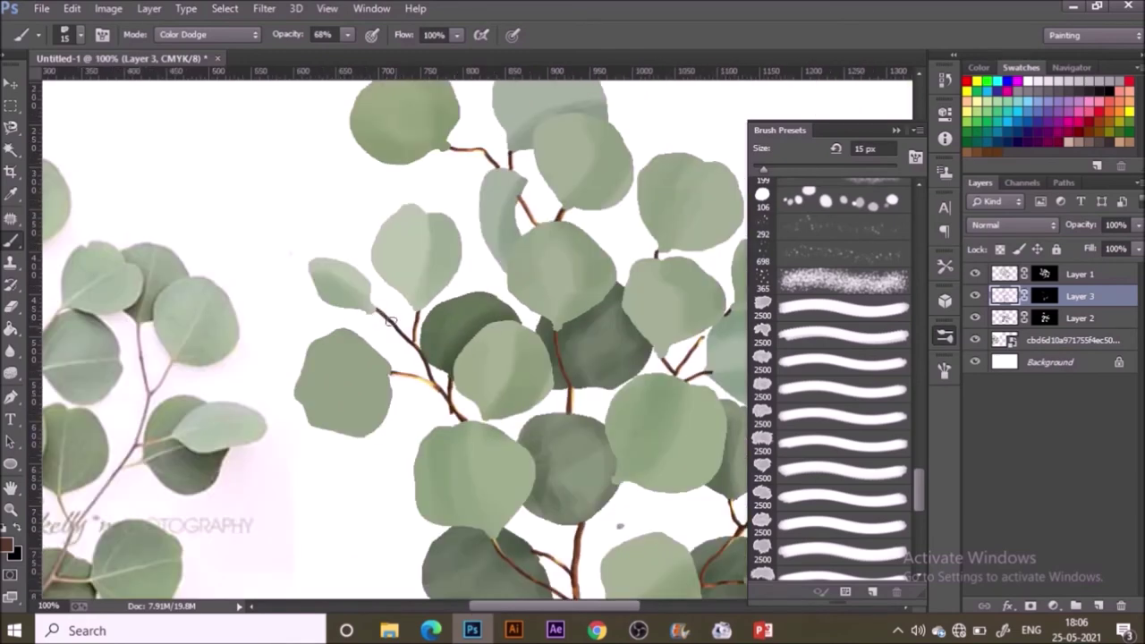
drag(379, 313, 411, 342)
scroll(635, 487, down, 3)
scroll(498, 370, right, 4)
scroll(494, 368, down, 1)
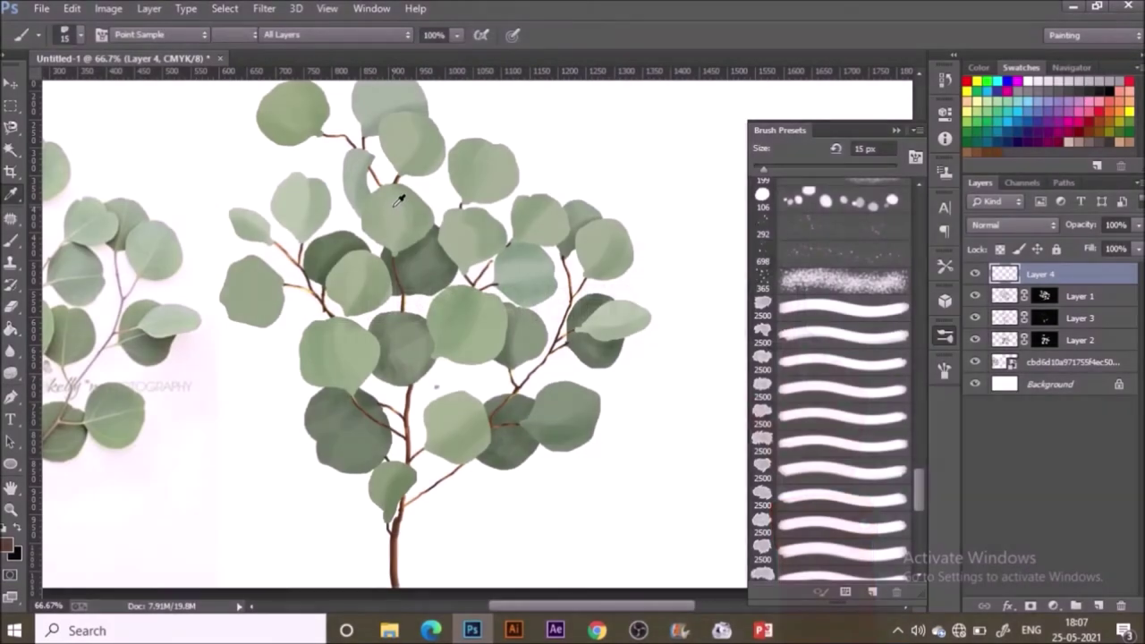
Step: Sample a leaf green from the reference photo and adjust the foreground colour to #b6d992, with 33% saturation and 85% brightness
click(154, 253)
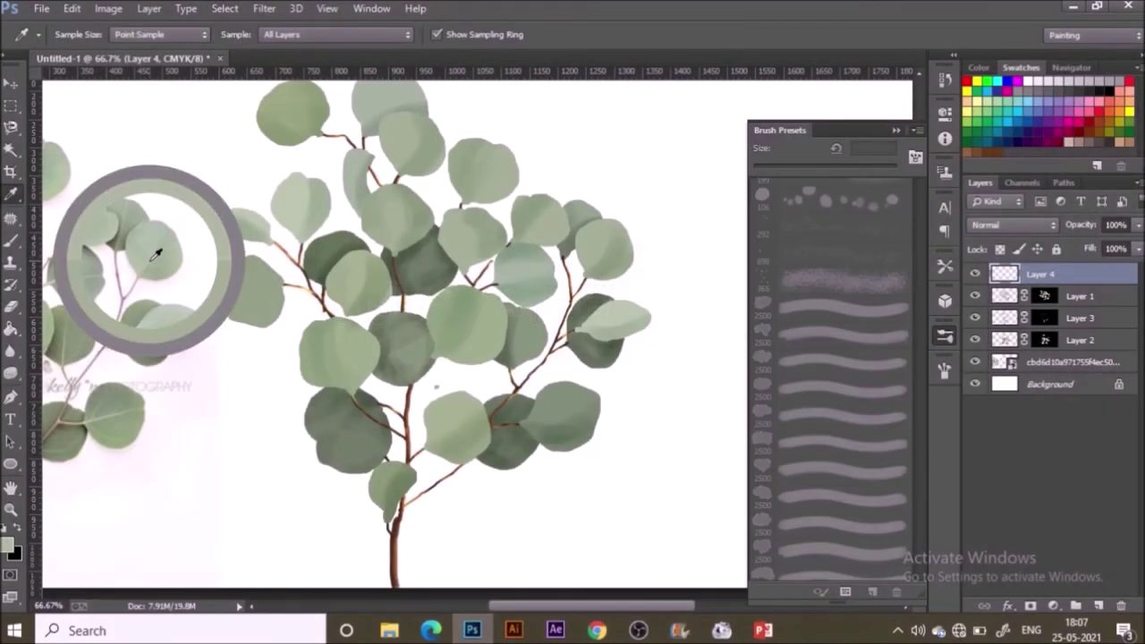
drag(156, 254, 148, 262)
drag(148, 329, 146, 317)
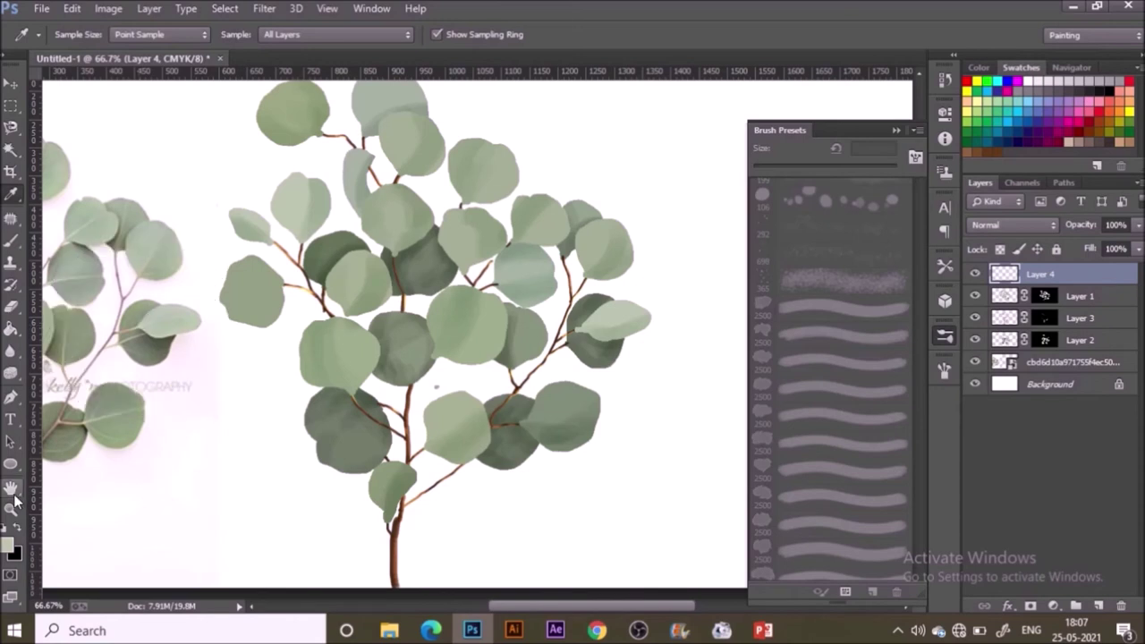
click(8, 546)
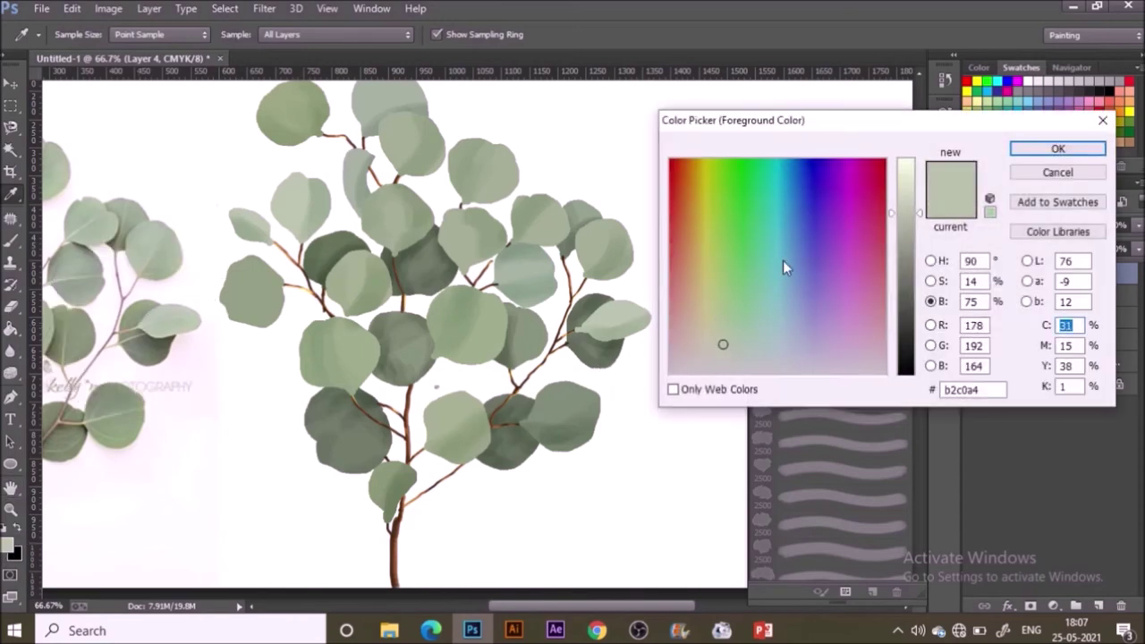
click(931, 280)
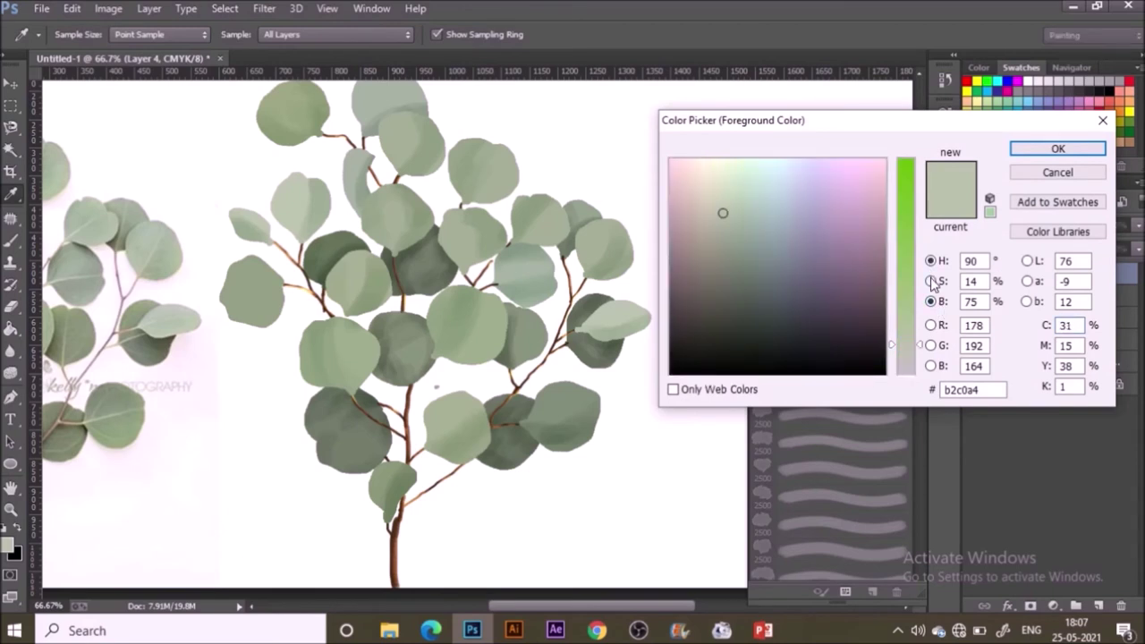
key(Tab)
drag(912, 331, 912, 304)
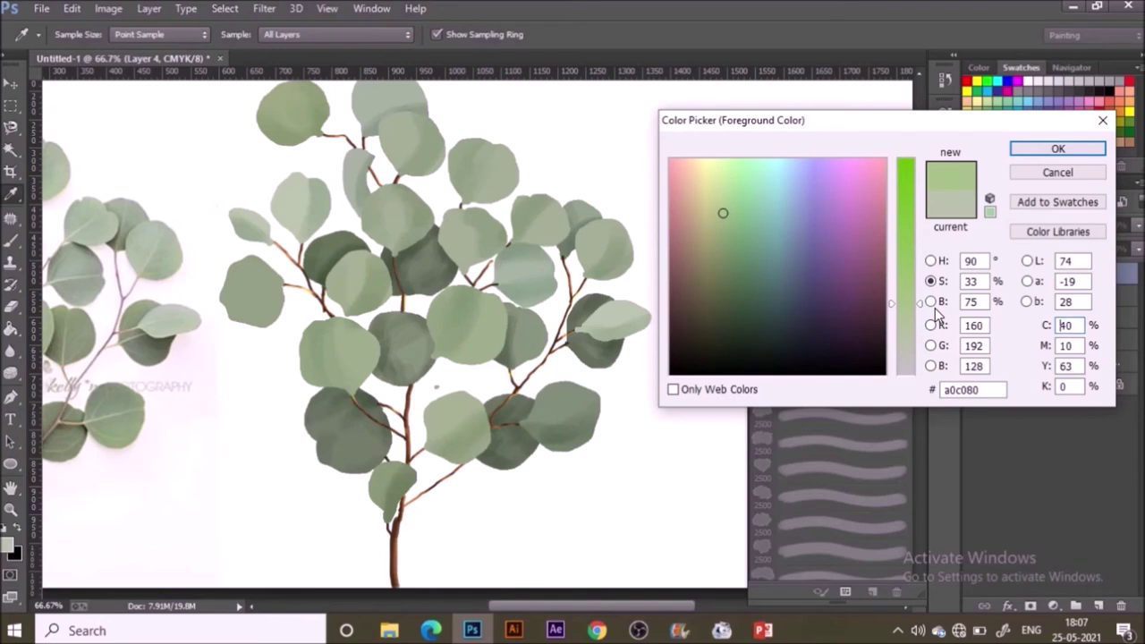
click(931, 303)
drag(910, 220, 916, 191)
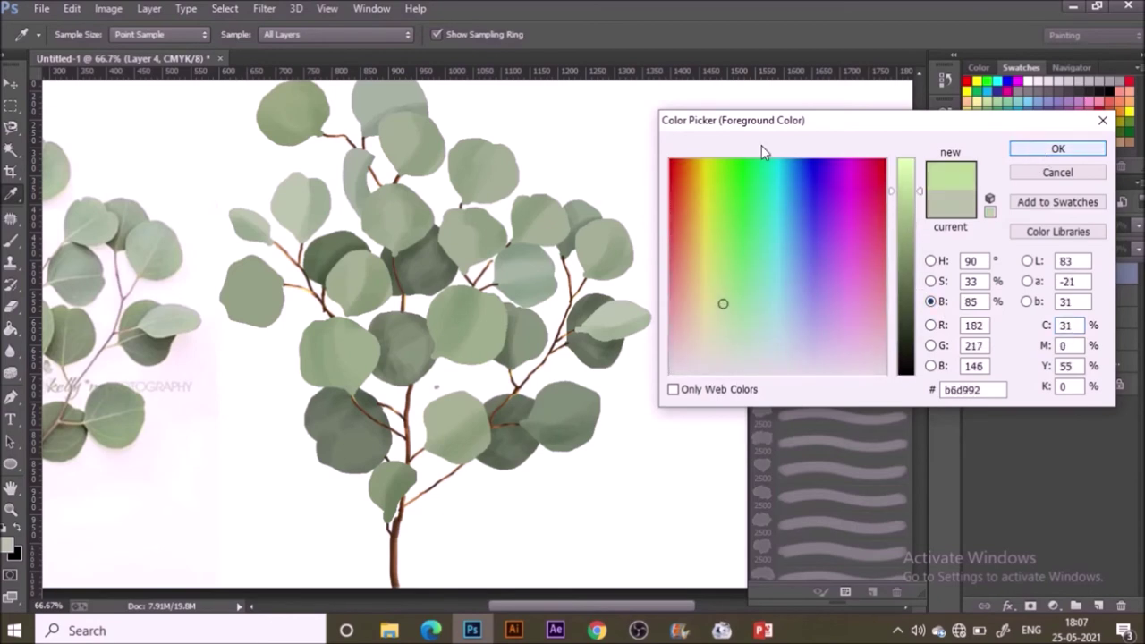
key(Return)
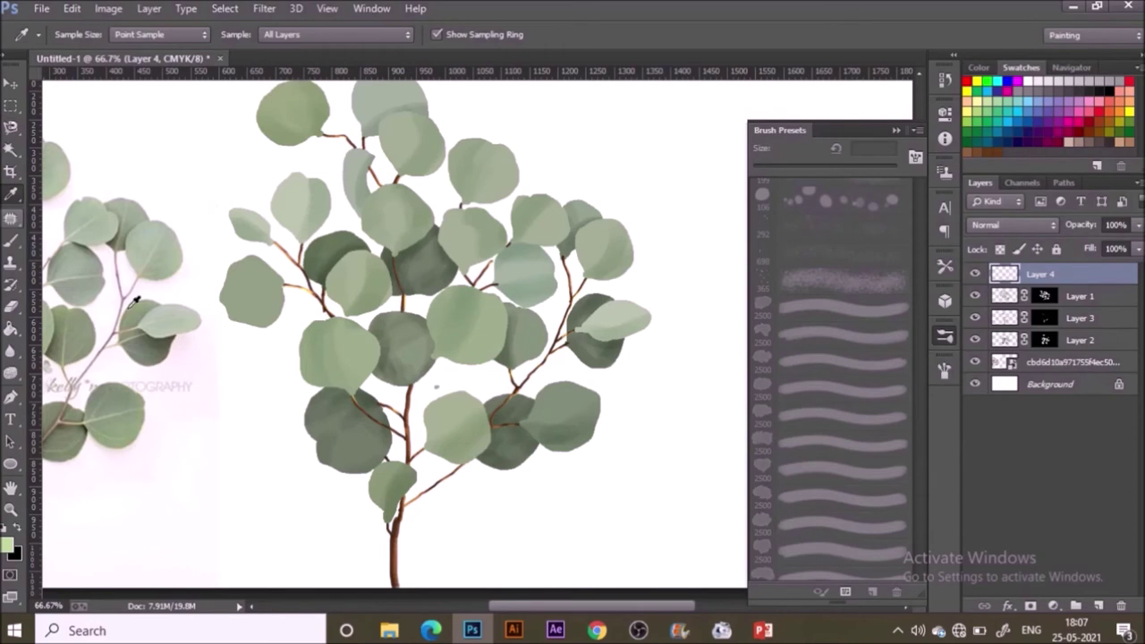
Step: Choose the thin, smooth 6 px brush preset for painting on Layer 4 and collapse the brush presets
key(b)
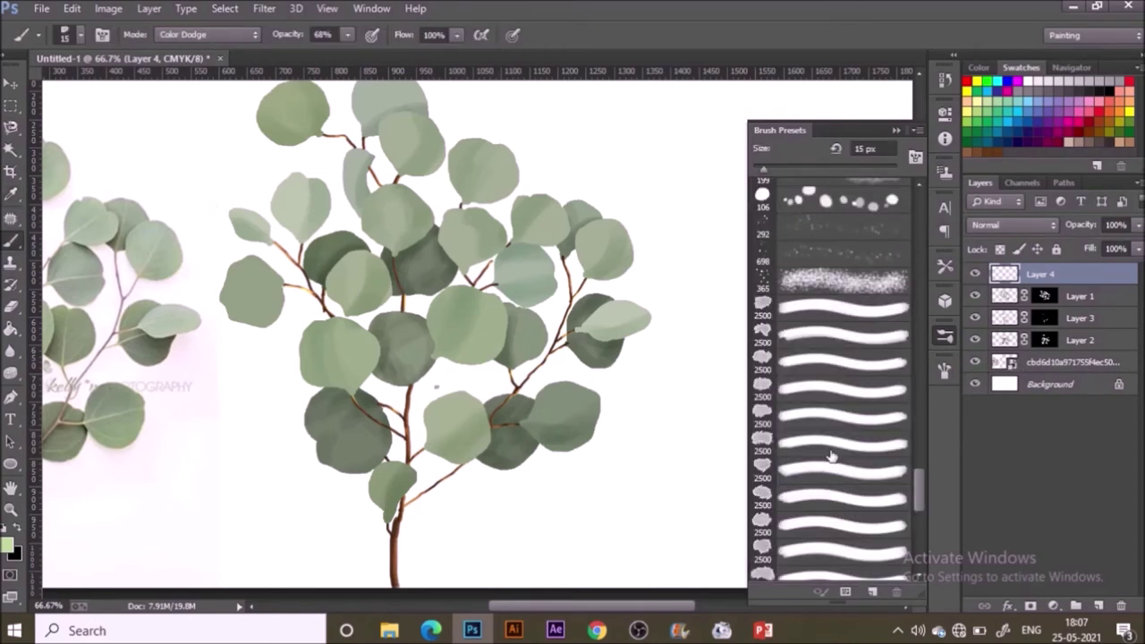
scroll(831, 456, down, 5)
click(787, 511)
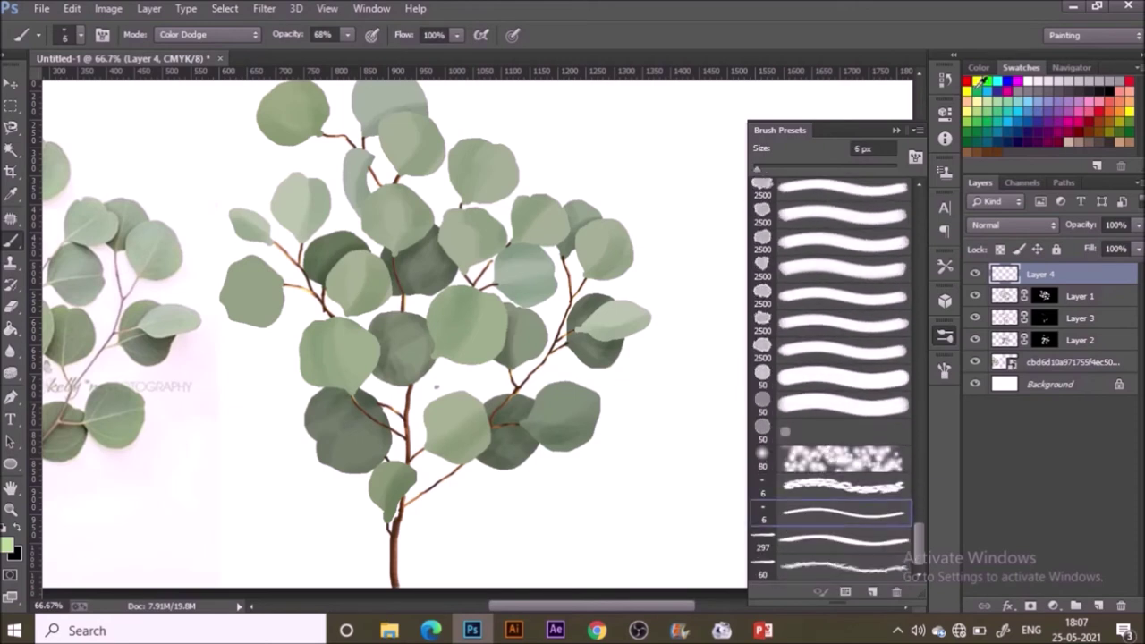
click(895, 130)
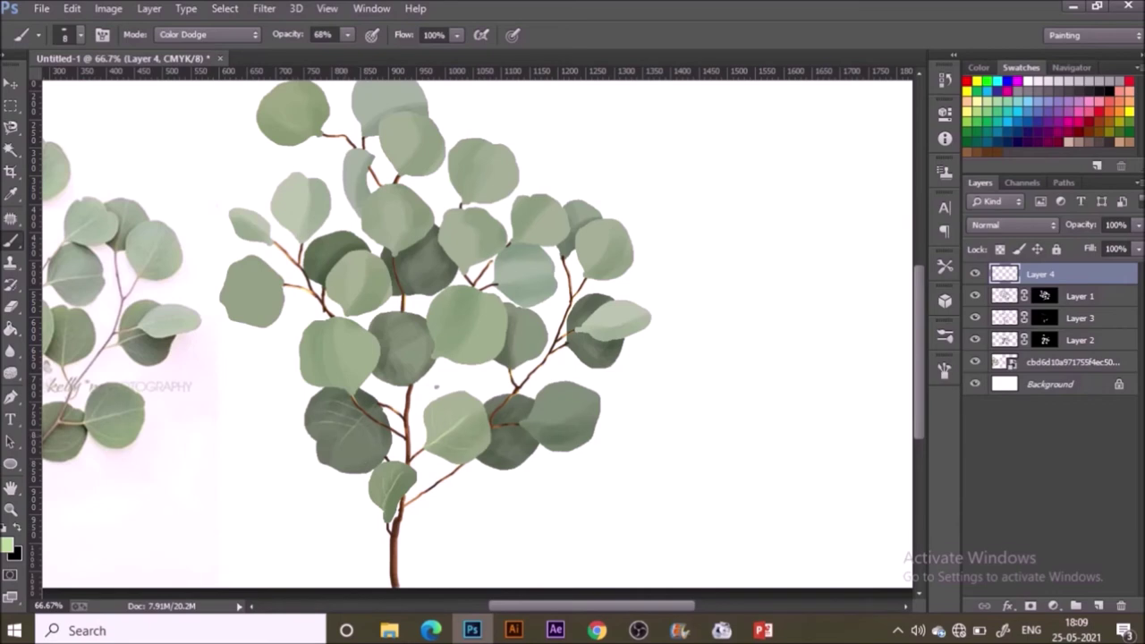
Step: Paint thin light veins on the lower-right, central and mid-left leaves on Layer 4
drag(534, 423, 579, 413)
drag(487, 463, 504, 453)
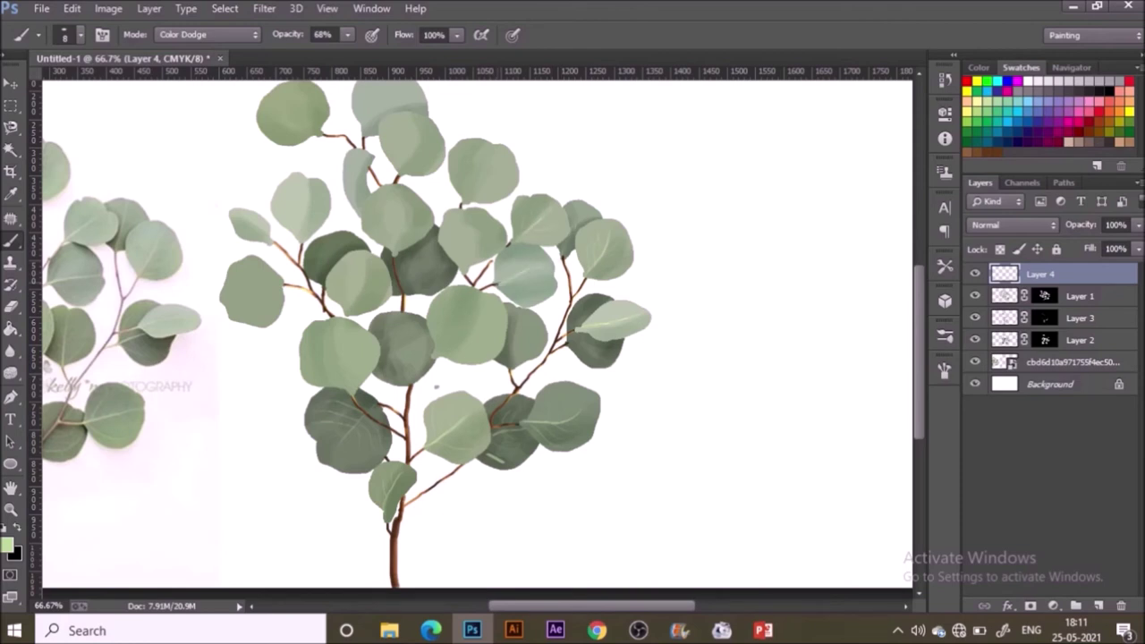
drag(462, 340, 476, 318)
drag(349, 312, 365, 264)
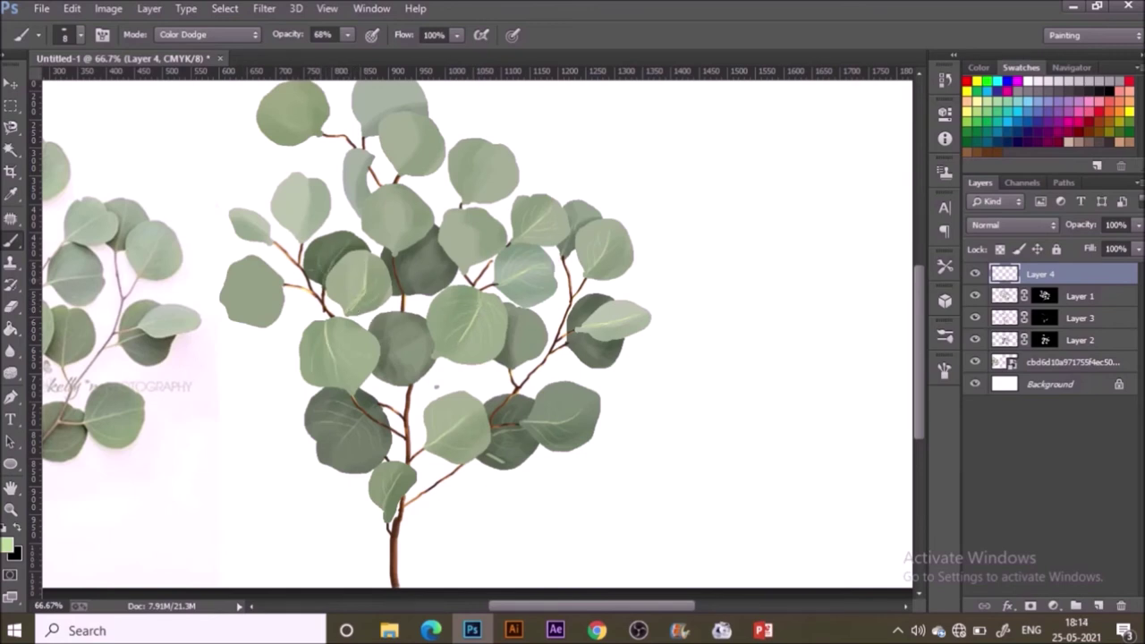
Step: Paint thin light veins on the remaining far-left, upper and darker back leaves on Layer 4
drag(233, 305, 270, 285)
drag(466, 256, 463, 213)
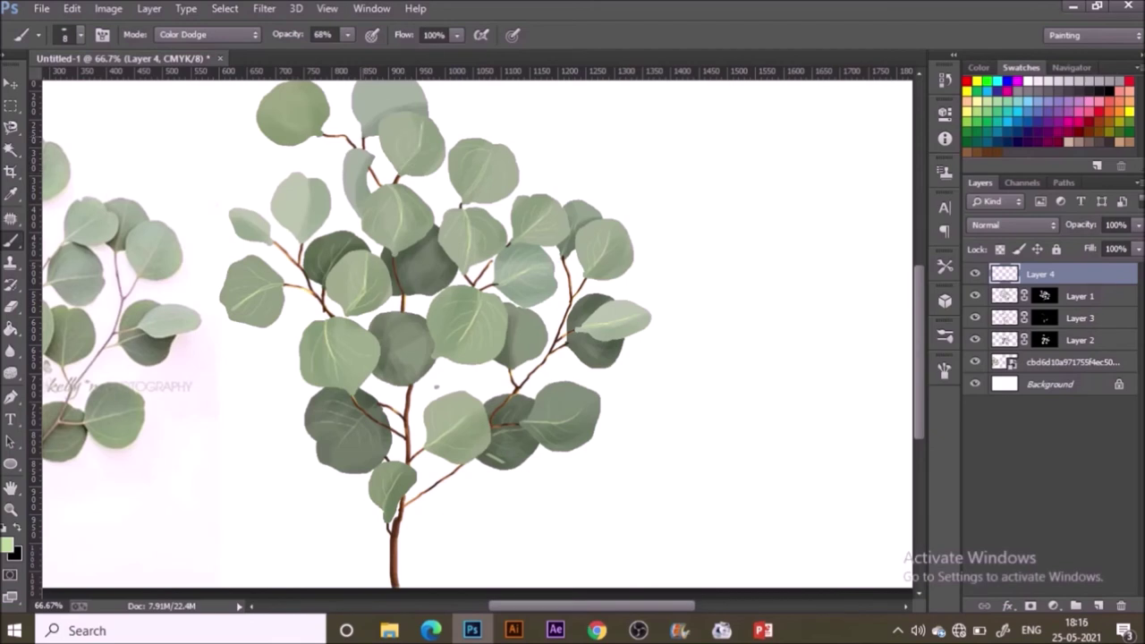
drag(302, 239, 305, 214)
drag(287, 108, 314, 136)
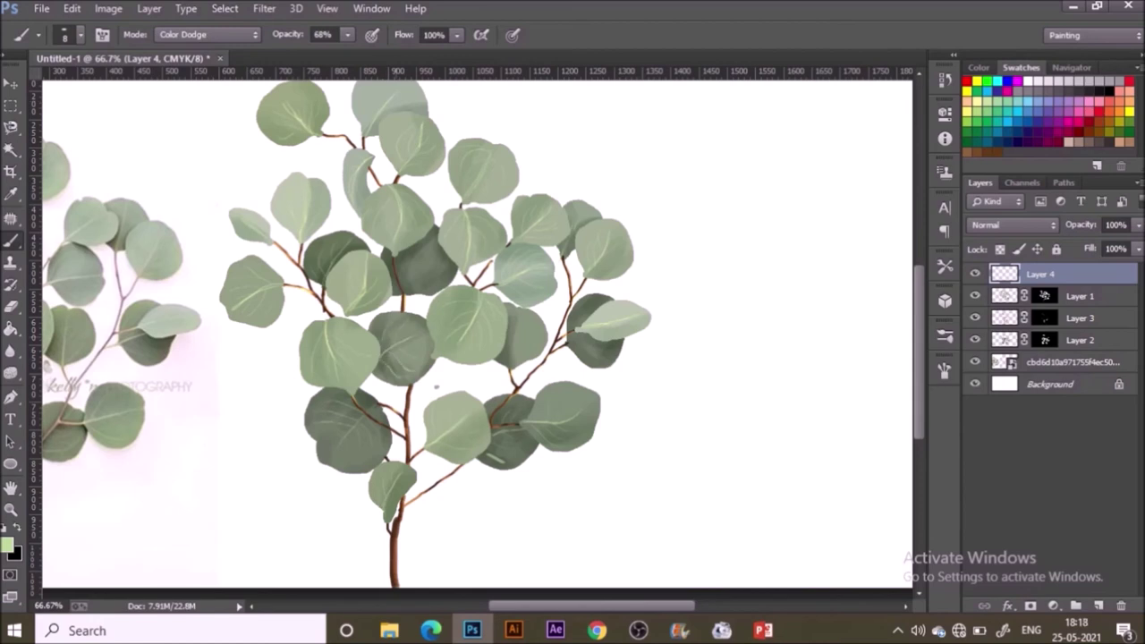
drag(571, 334, 585, 348)
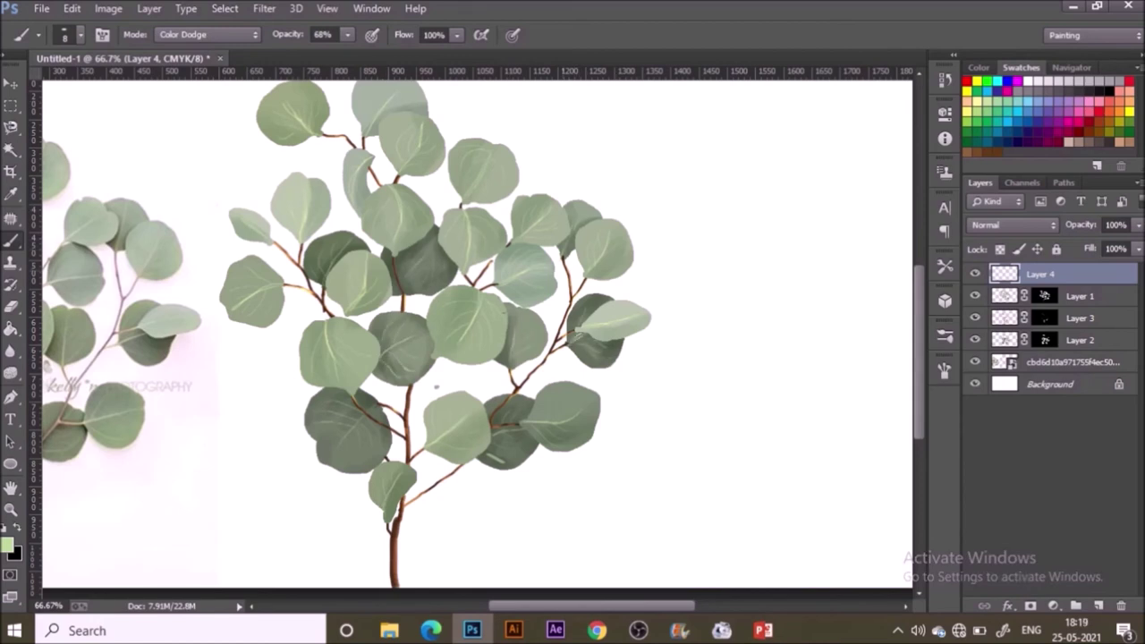
Step: Add a new layer above Layer 4 and set the foreground colour to bright yellow #efe212
click(1098, 605)
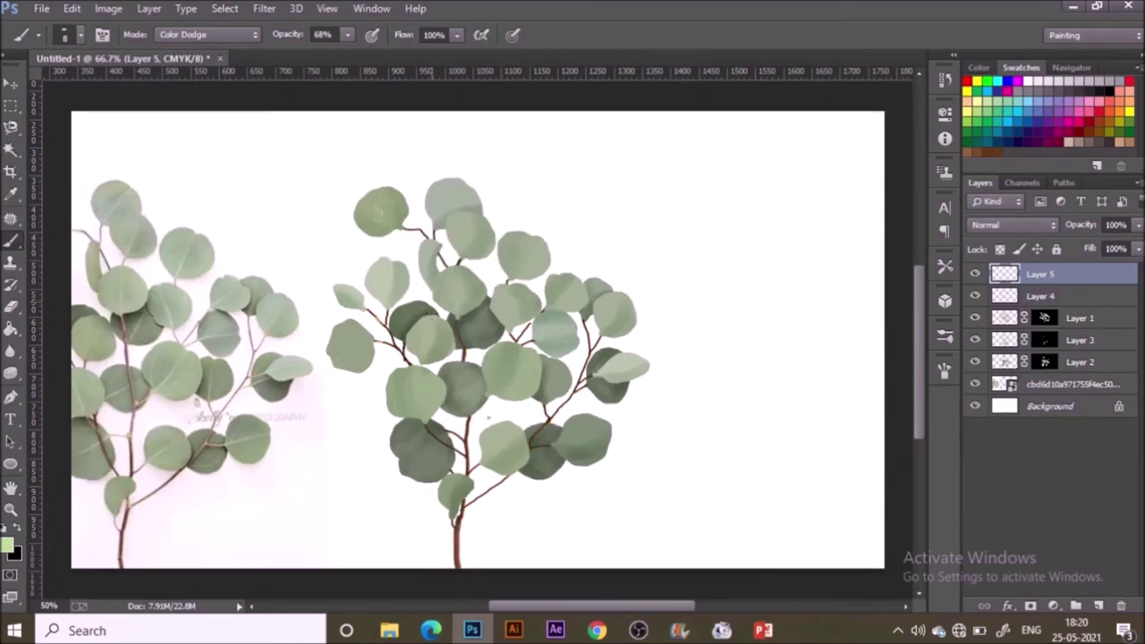
key(ctrl+minus)
click(9, 544)
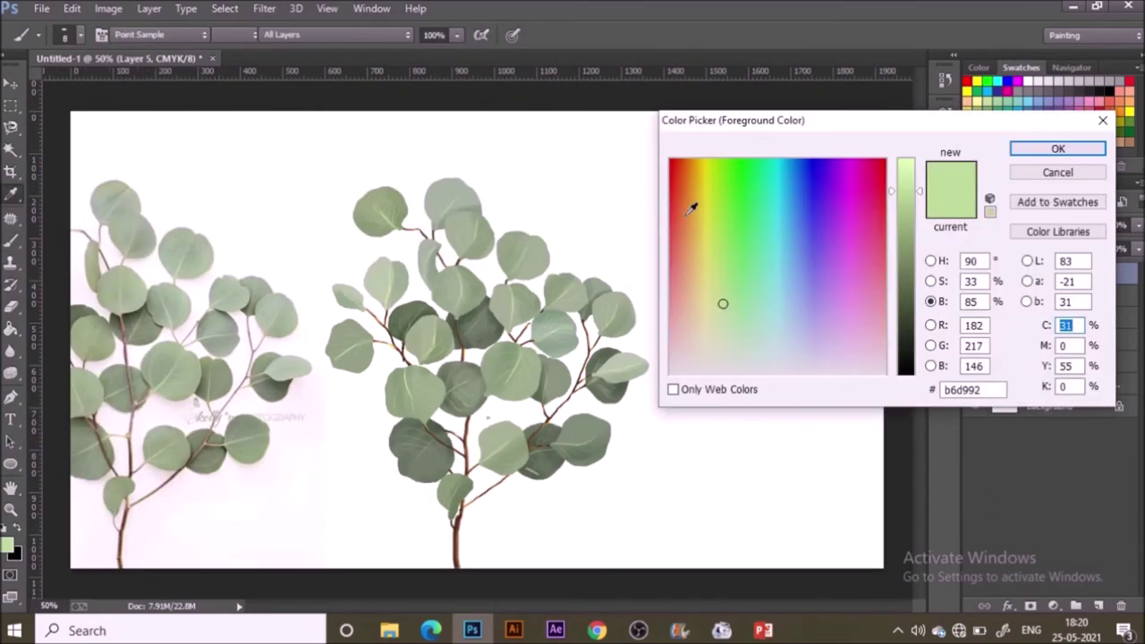
drag(702, 176, 704, 181)
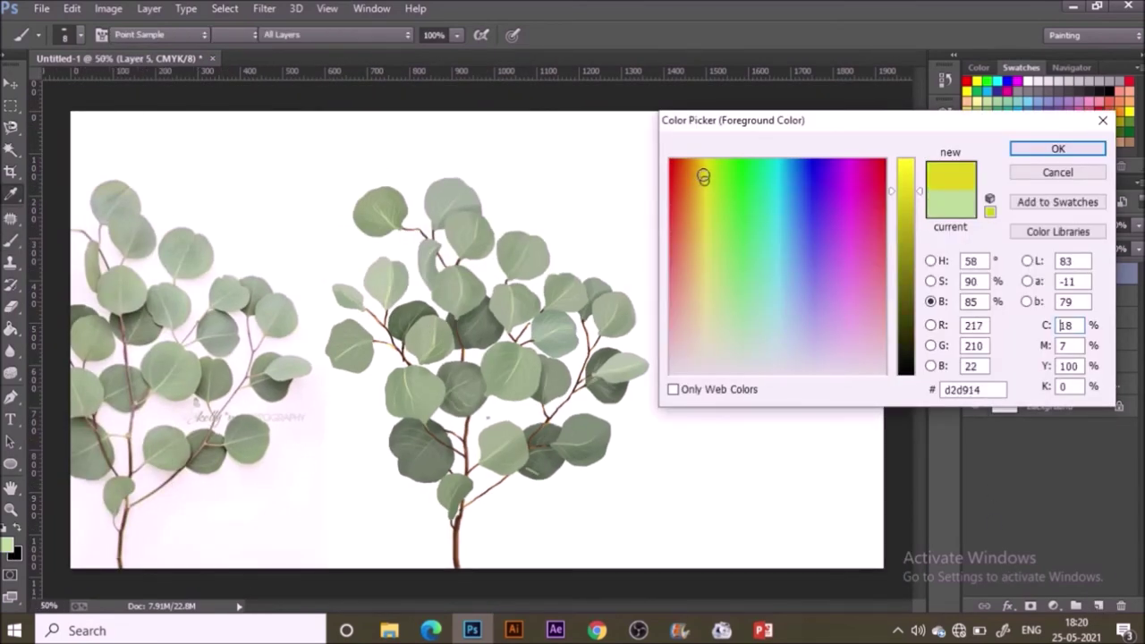
click(908, 171)
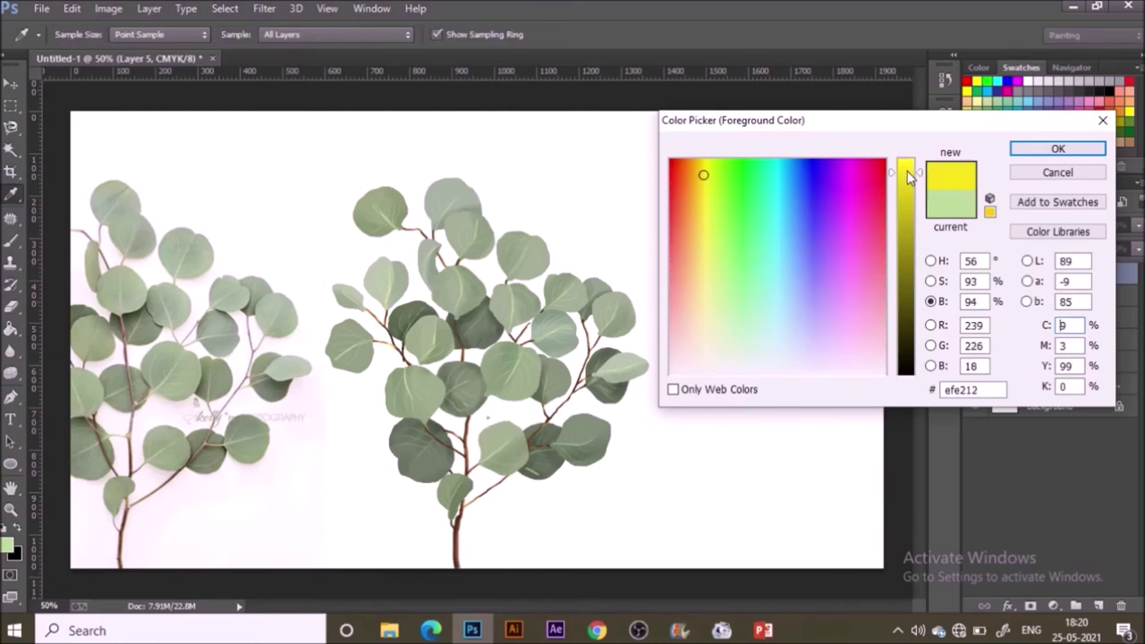
click(1029, 152)
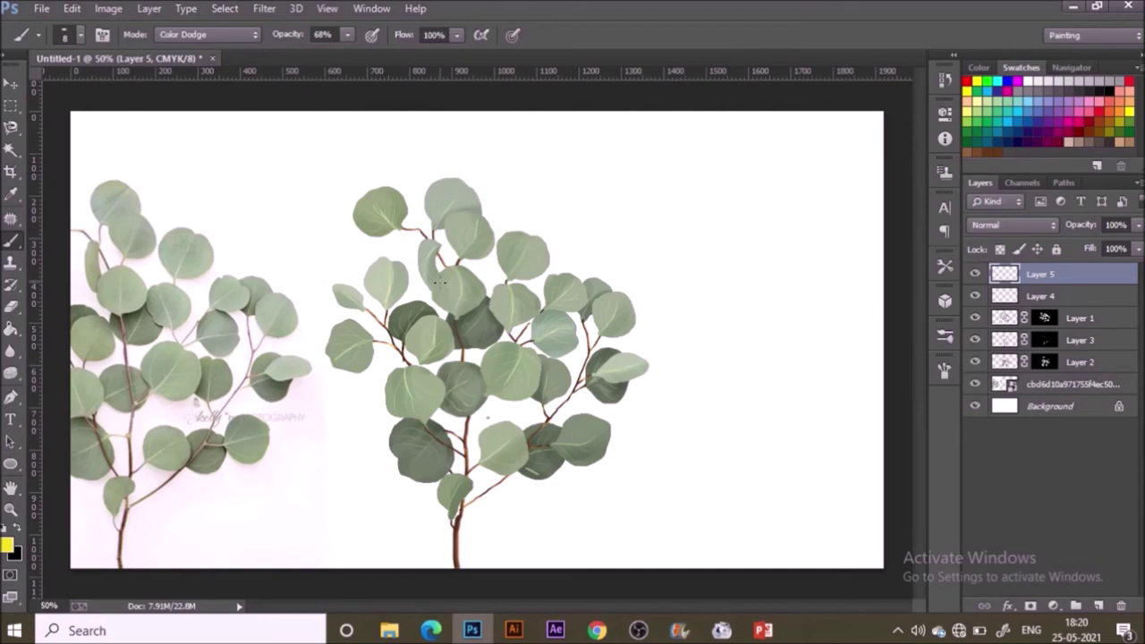
Step: Choose a soft round brush tip at 100 px and collapse the brush settings
click(944, 370)
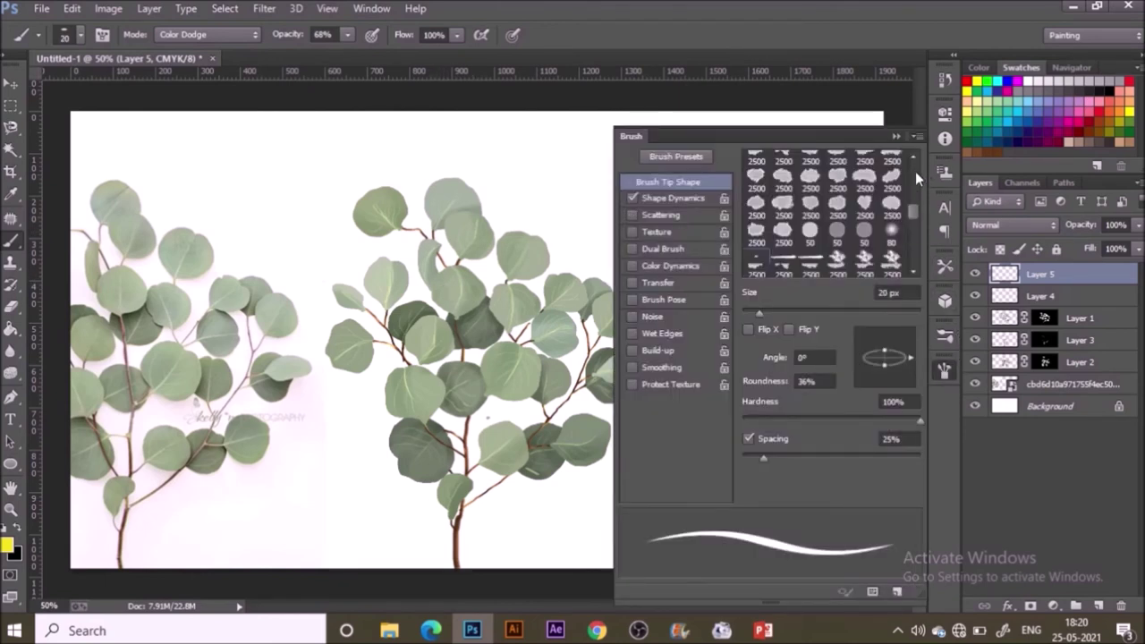
scroll(915, 172, up, 10)
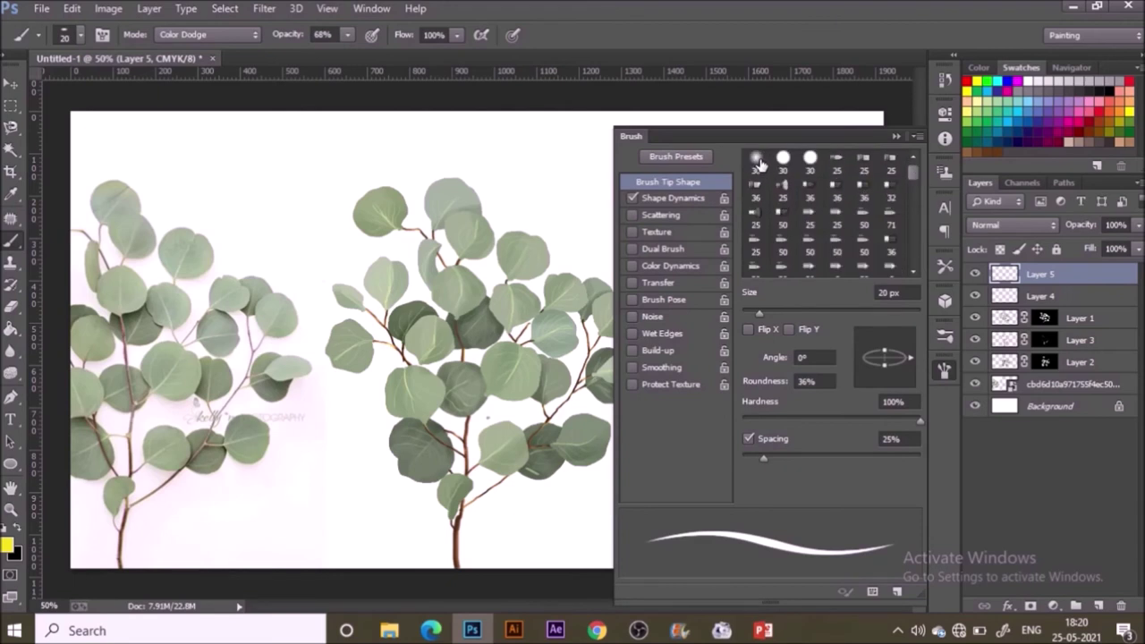
click(757, 161)
click(897, 135)
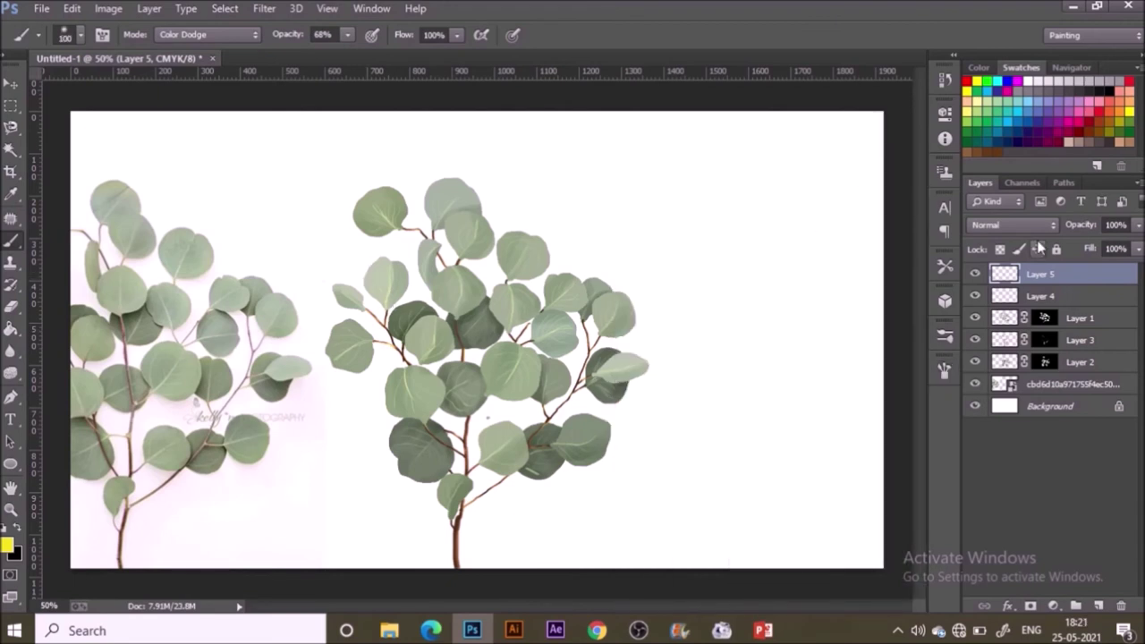
Step: Set both the blend mode of Layer 5 and the brush's painting mode to Soft Light
click(1037, 225)
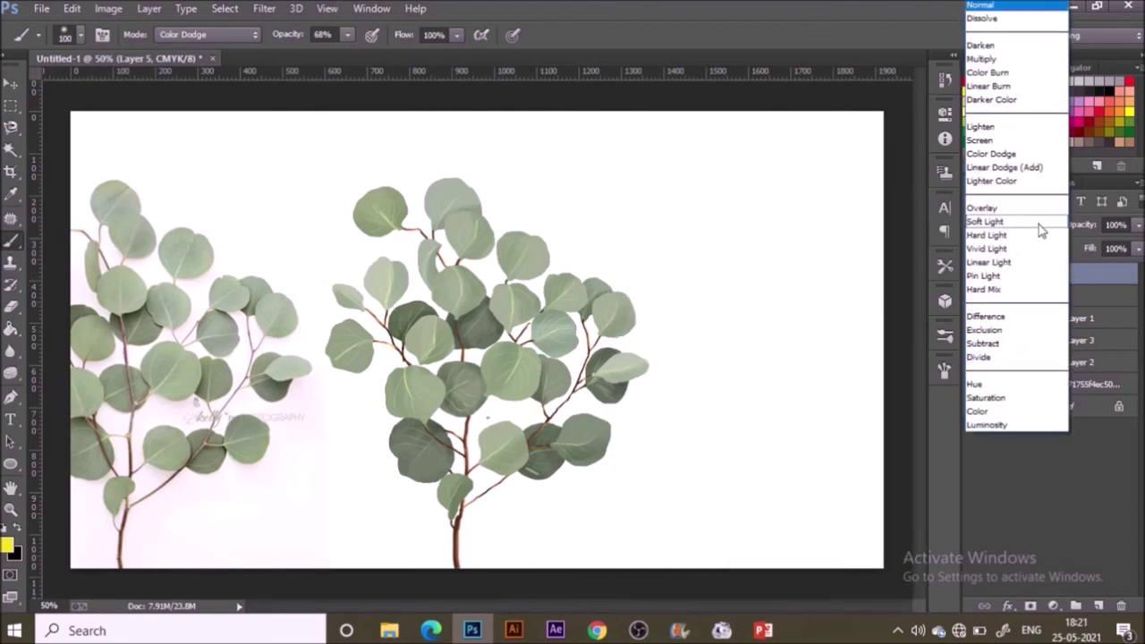
click(1039, 222)
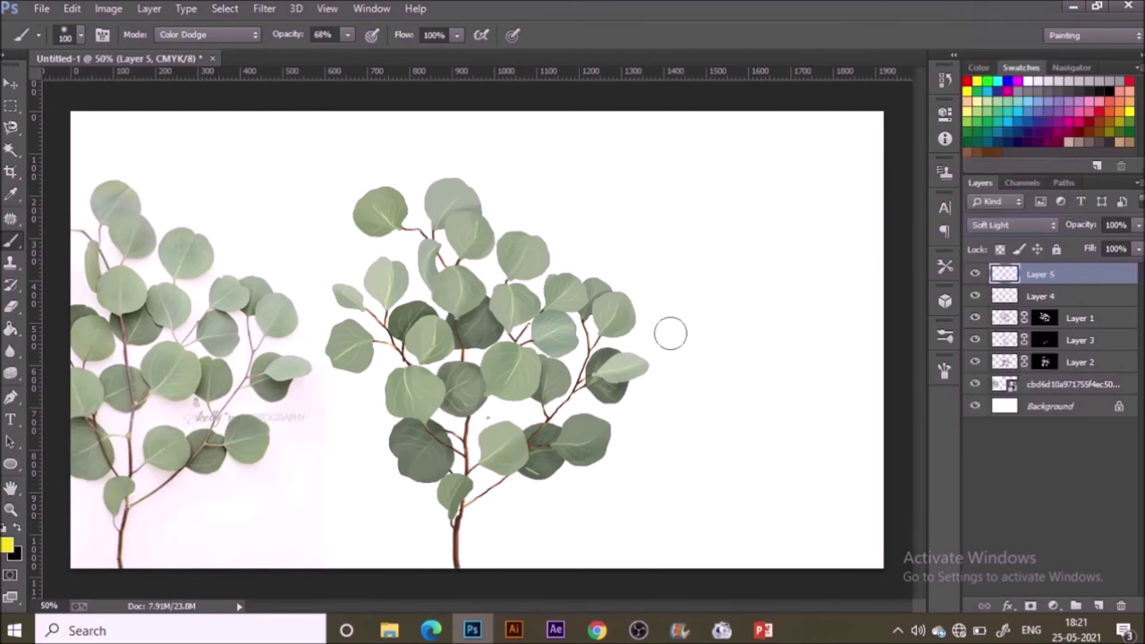
click(183, 34)
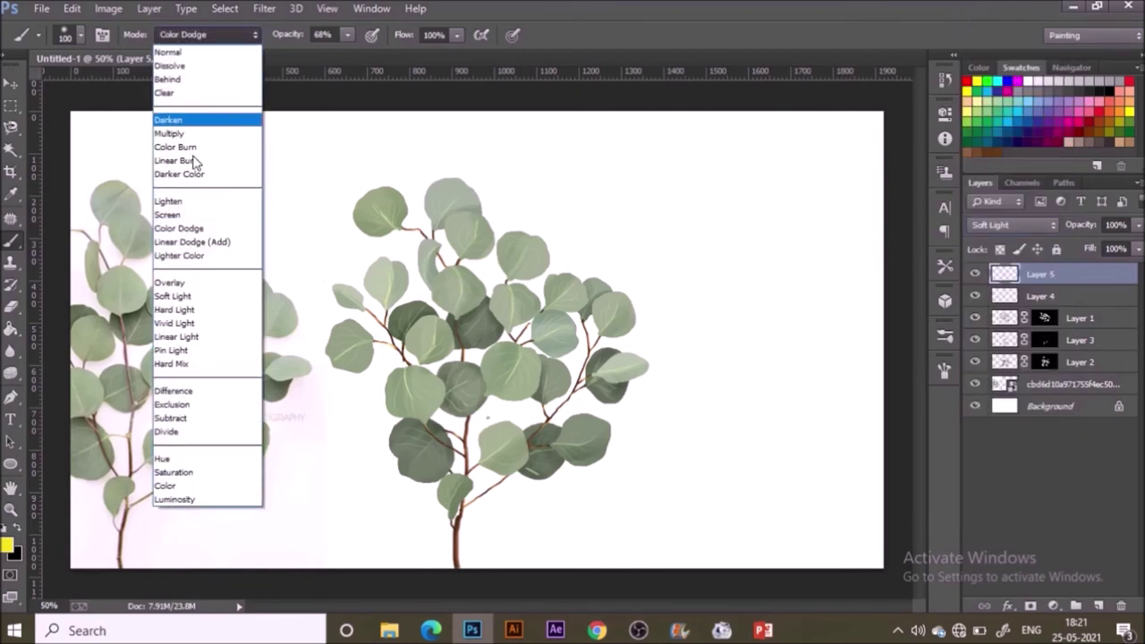
click(191, 296)
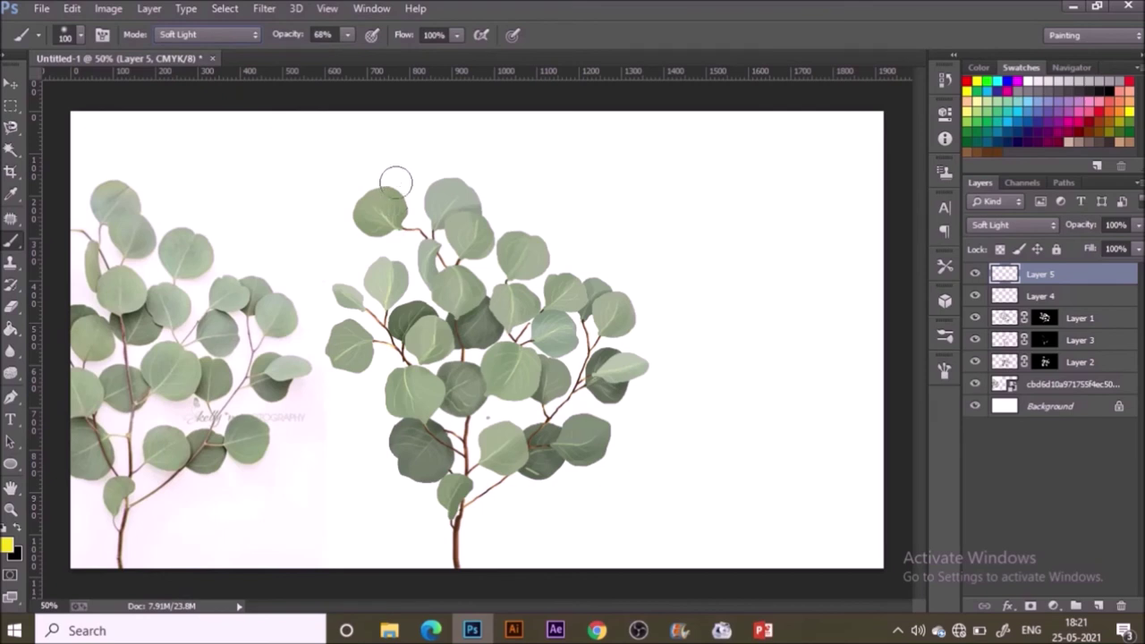
Step: Undo the test stroke, lower the brush opacity to 18% and paint soft yellow tints over the leaves on Layer 5
mouse_move(395, 183)
mouse_down()
mouse_move(377, 222)
mouse_move(363, 194)
mouse_up()
key(ctrl+z)
click(347, 34)
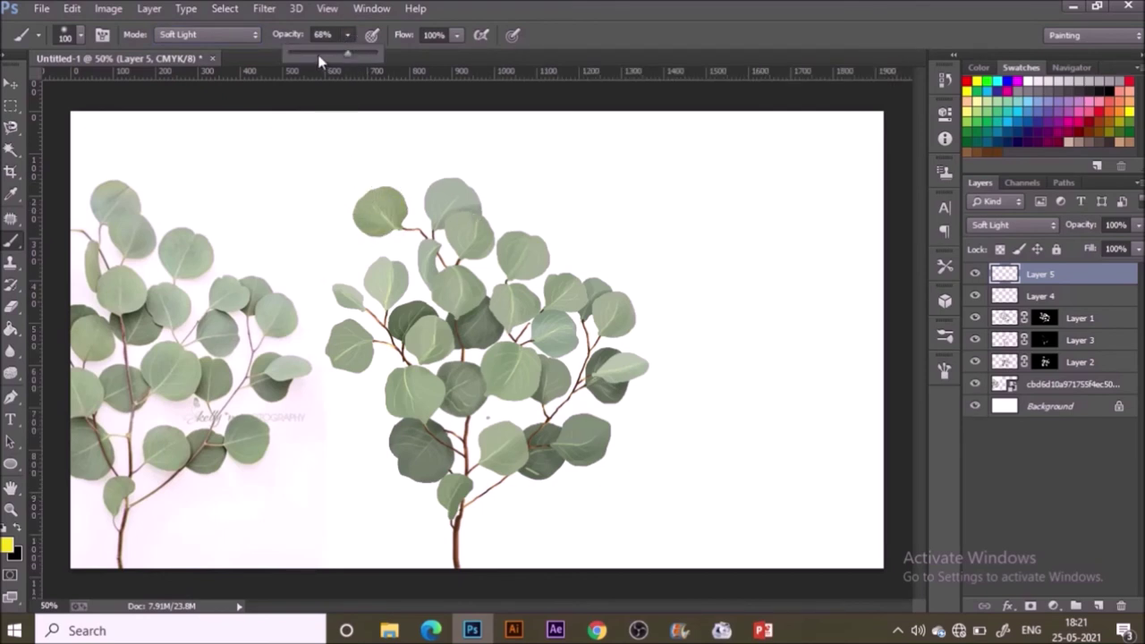
drag(319, 60, 306, 55)
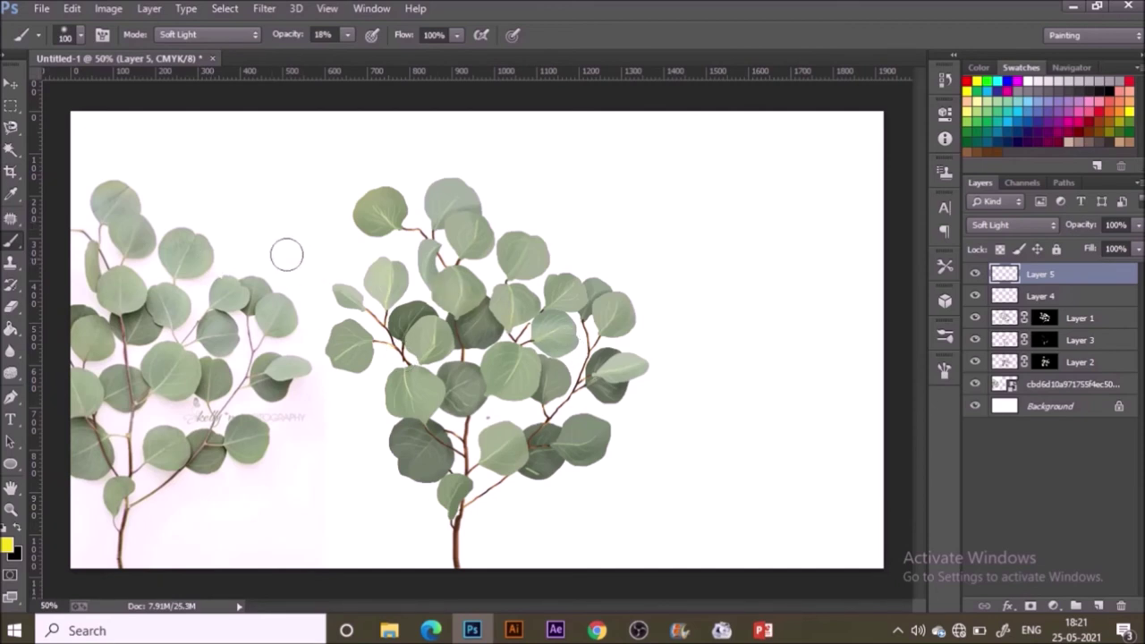
mouse_move(349, 346)
mouse_down()
mouse_move(329, 345)
mouse_move(339, 329)
mouse_up()
click(445, 398)
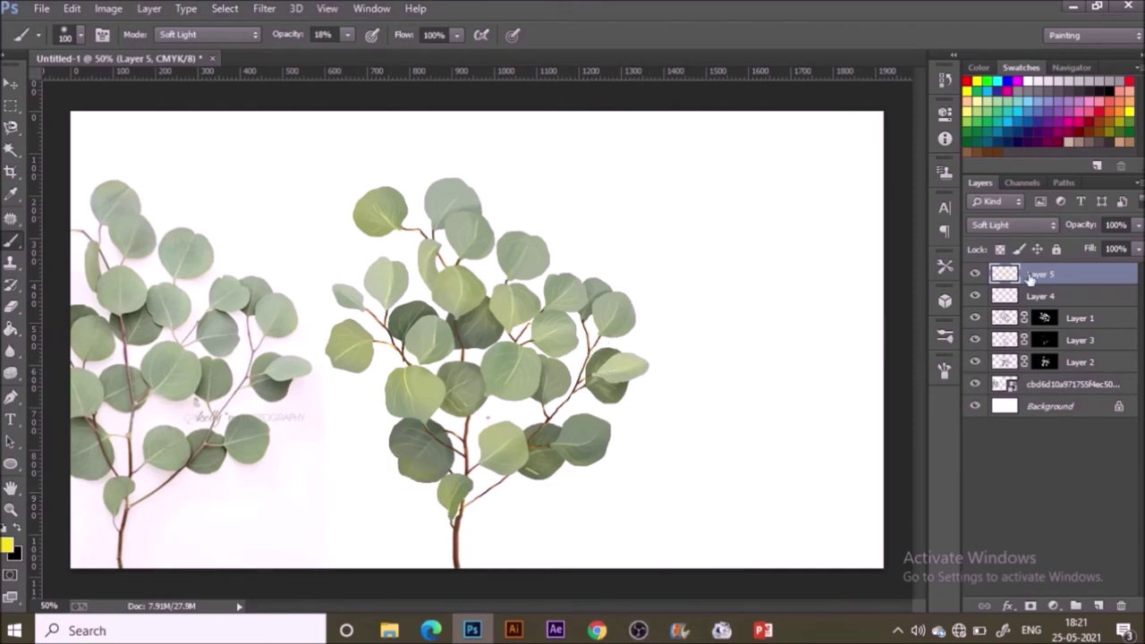
Step: Mask Layer 5 to the back-leaf shapes of Layer 2 and add the stem shapes of Layer 3 to that mask
ctrl+click(1044, 343)
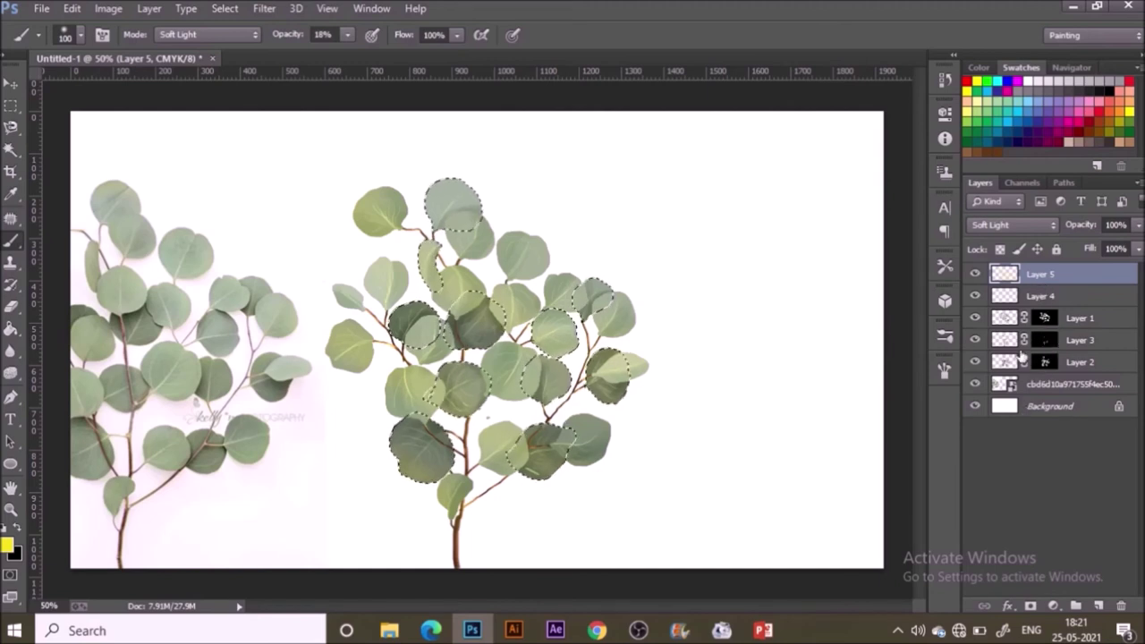
click(1030, 605)
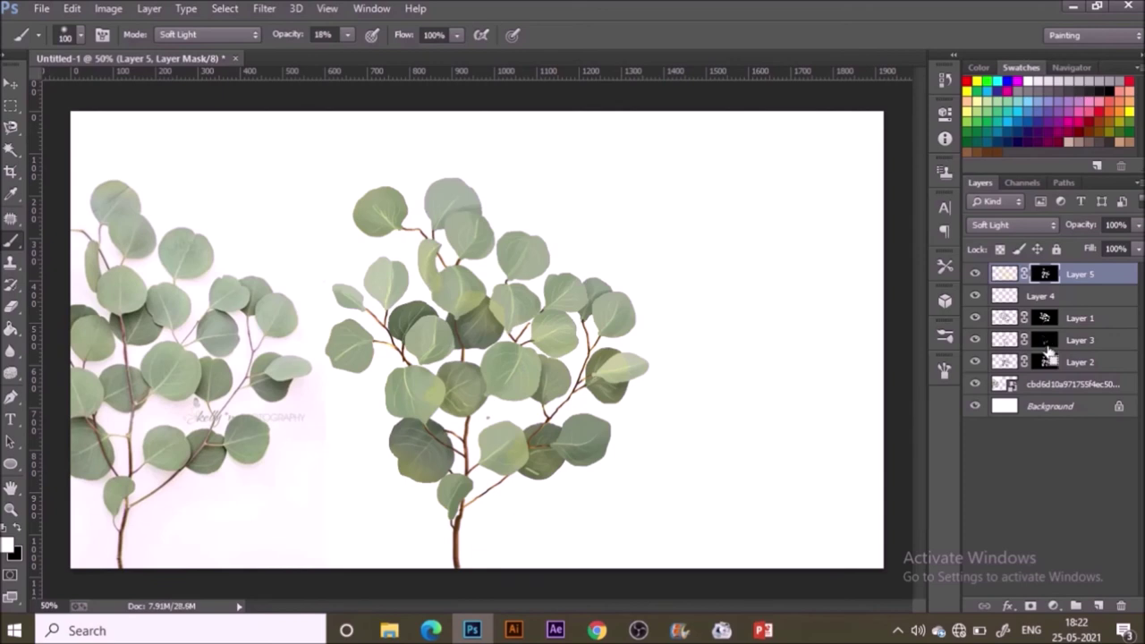
ctrl+click(1046, 357)
key(g)
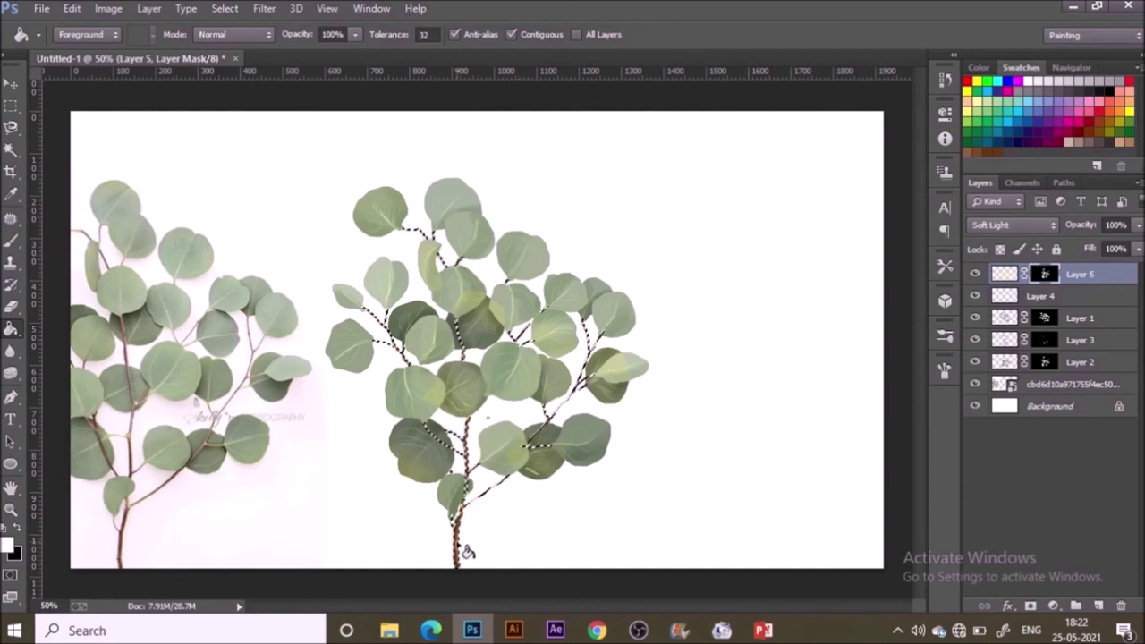
key(ctrl+d)
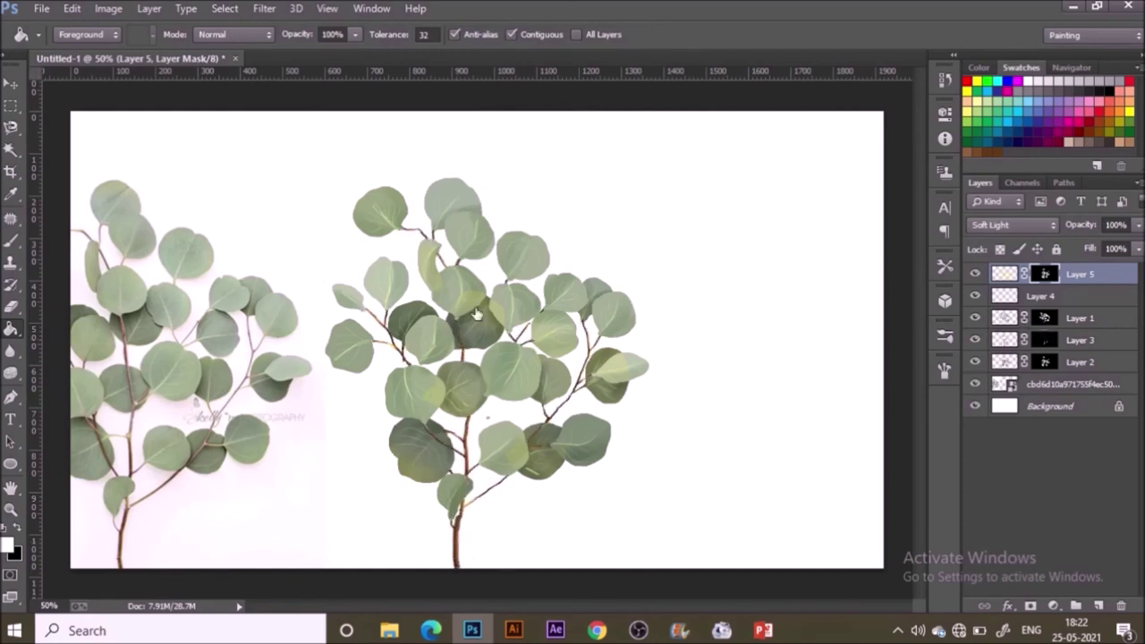
Step: Add the front-leaf shapes of Layer 1 to the Layer 5 mask and compare the tint with the layer hidden and shown
key(ctrl+shift+d)
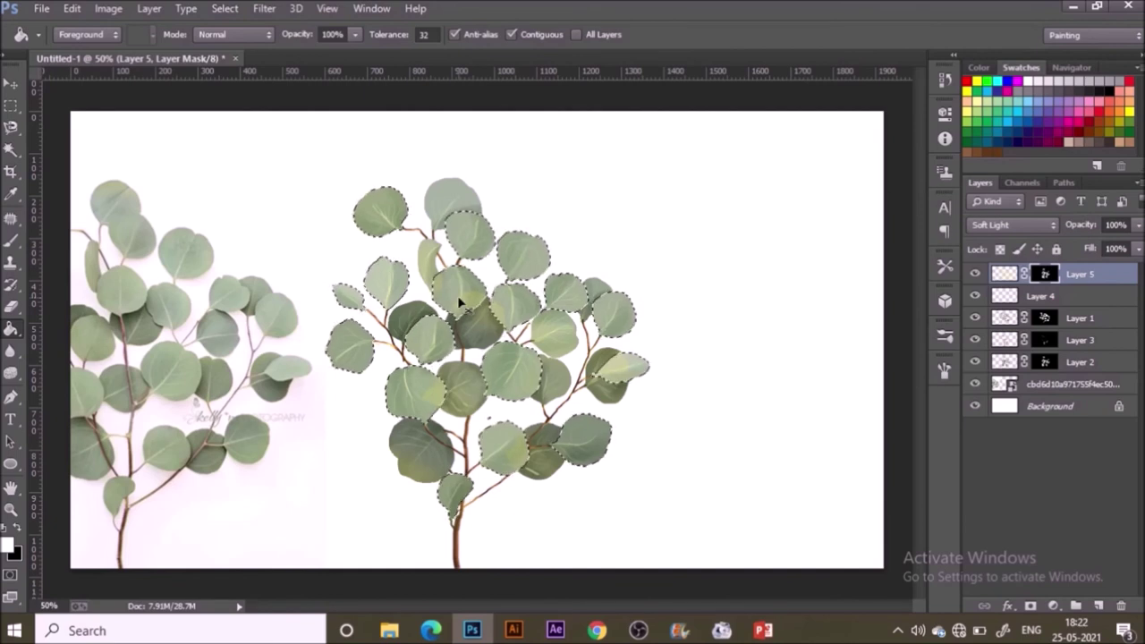
key(ctrl+d)
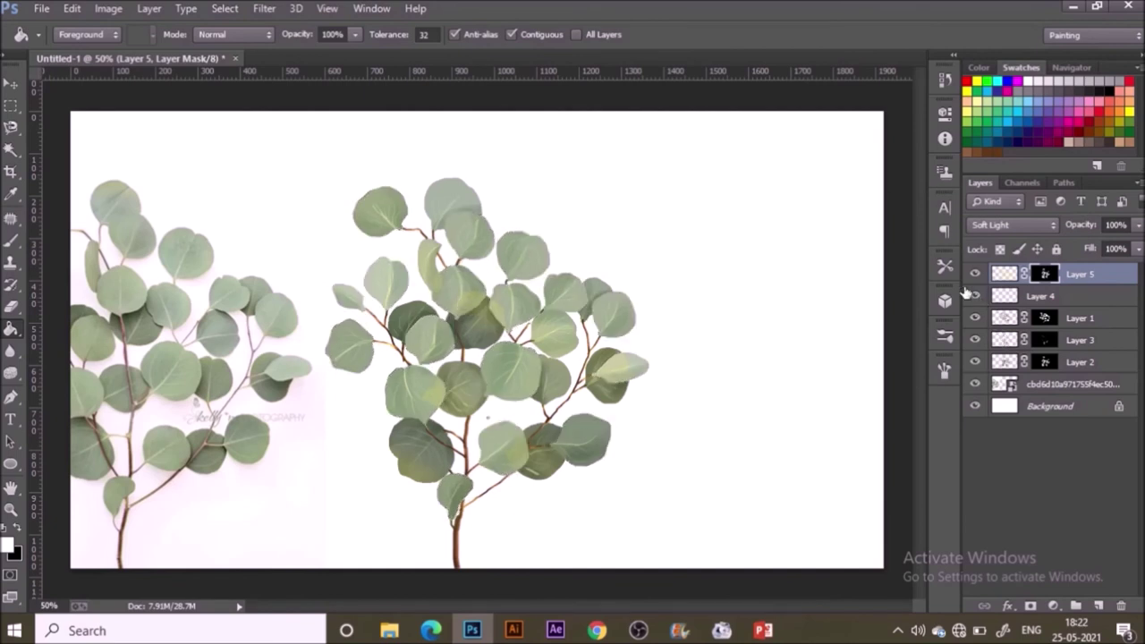
click(975, 274)
click(975, 273)
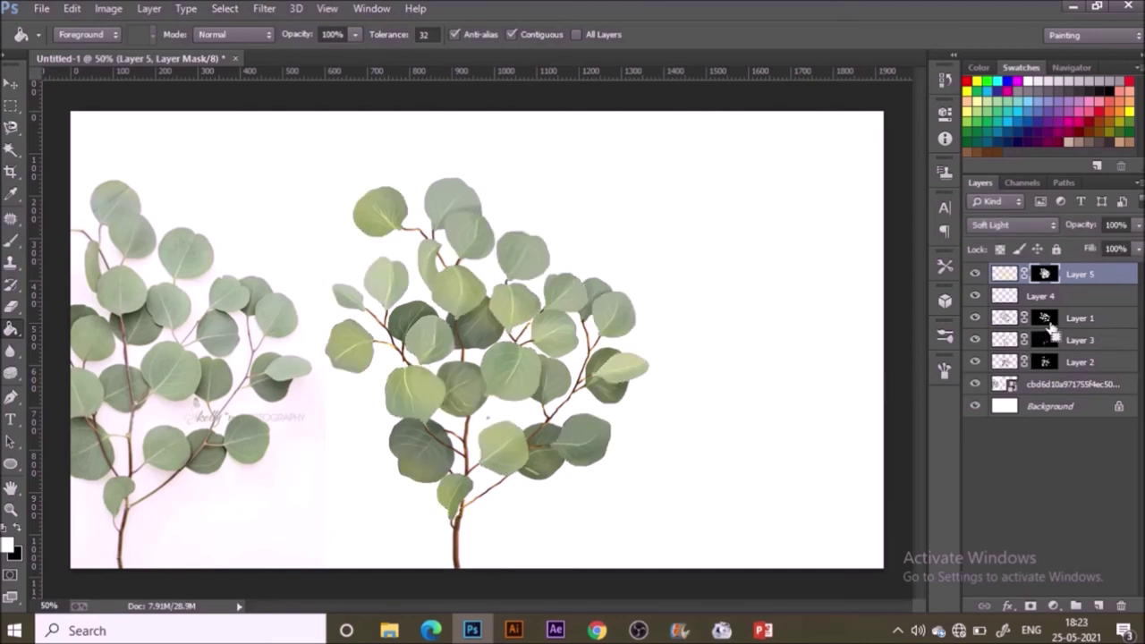
ctrl+click(1050, 324)
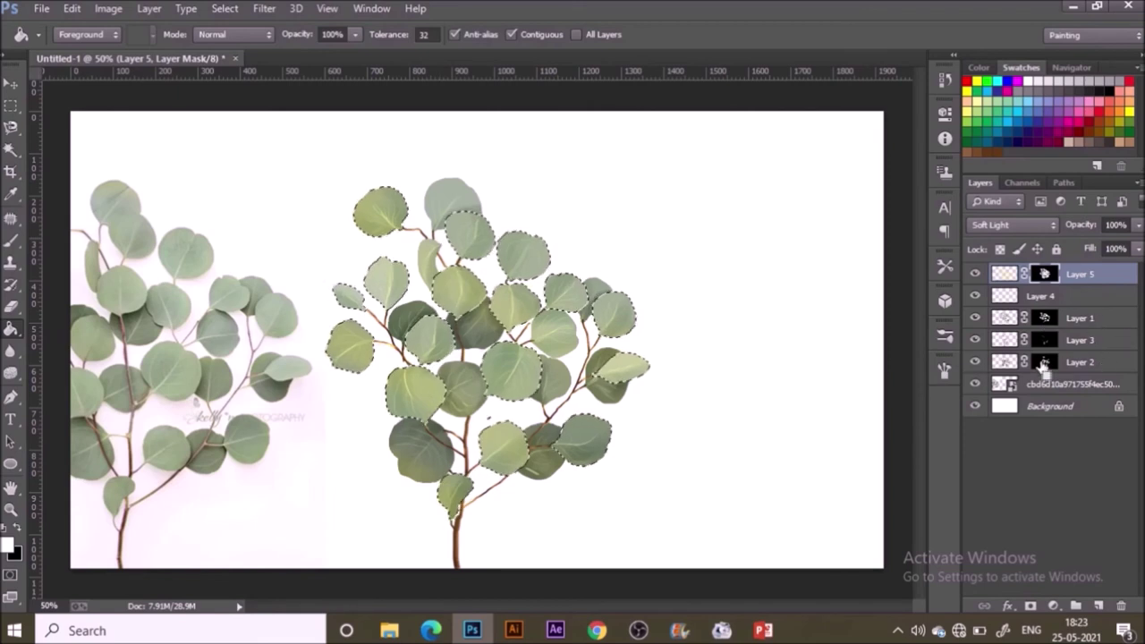
ctrl+click(1043, 362)
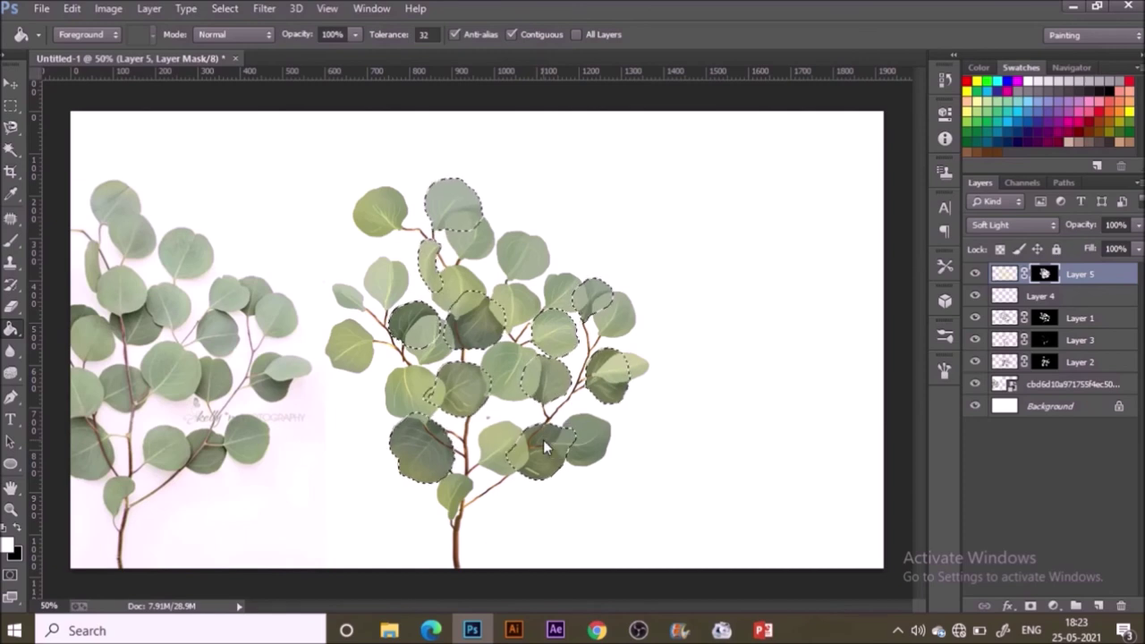
key(ctrl+d)
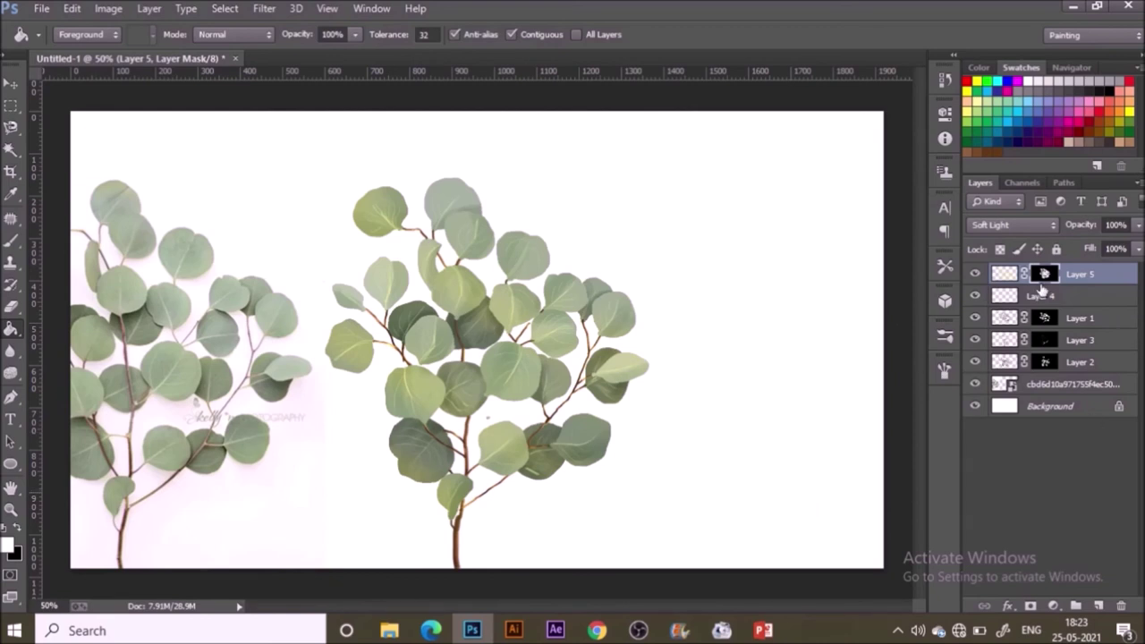
Step: Target the Layer 5 artwork instead of its mask, sample white from the canvas and brush soft highlights onto the leaves
click(1003, 275)
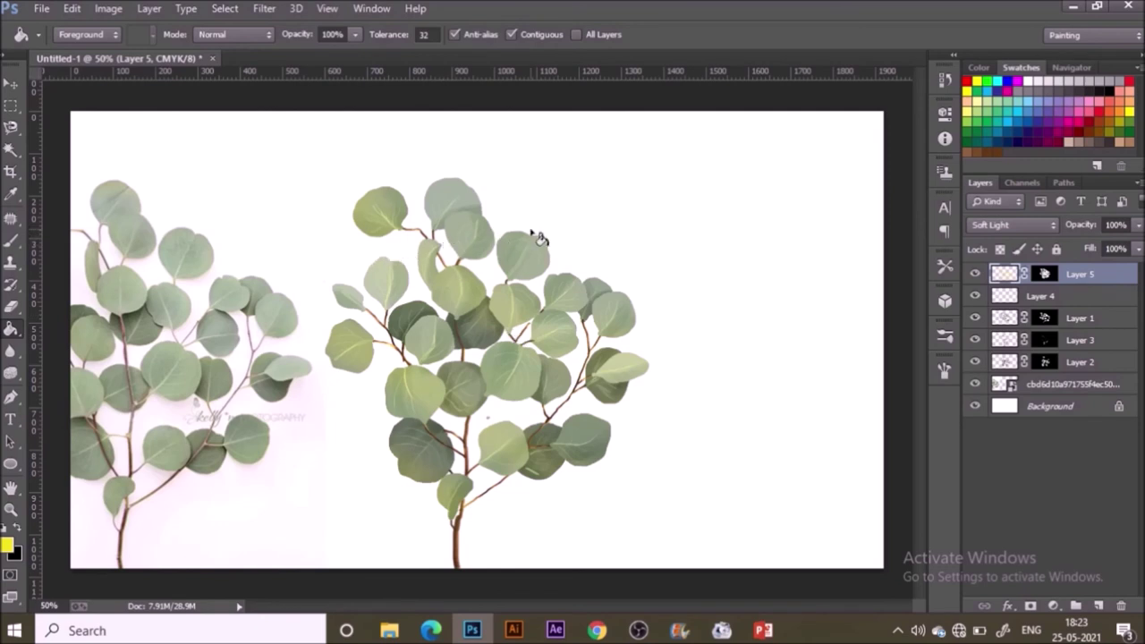
key(i)
click(617, 181)
key(b)
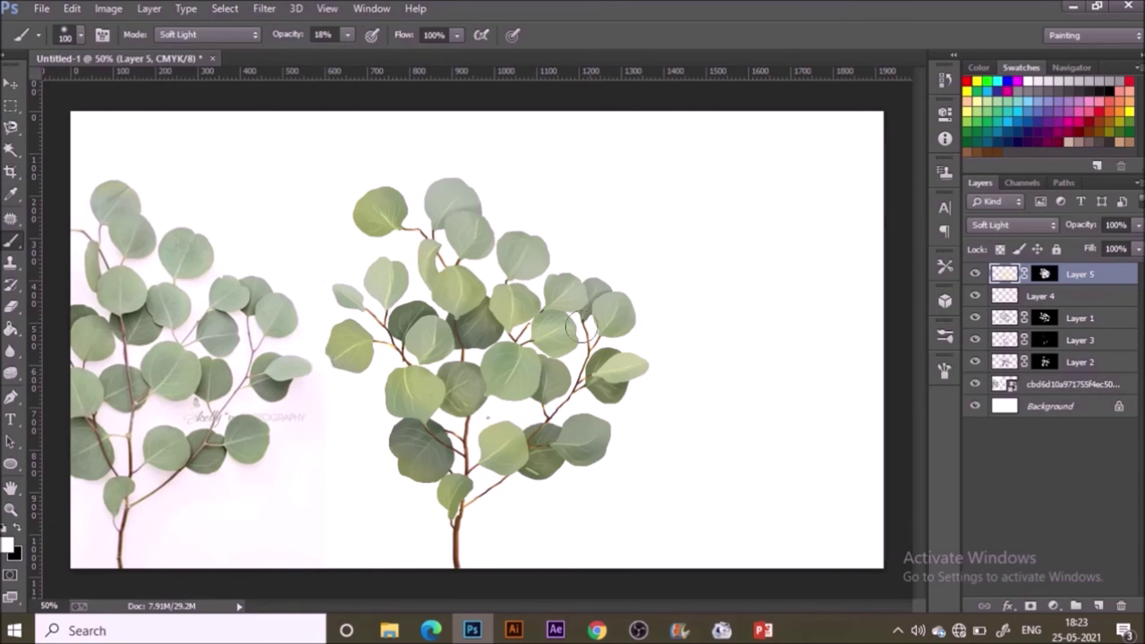
Step: Make black the foreground colour, lower the brush opacity to 12% and softly shade the leaves on Layer 5
alt+click(462, 327)
click(11, 508)
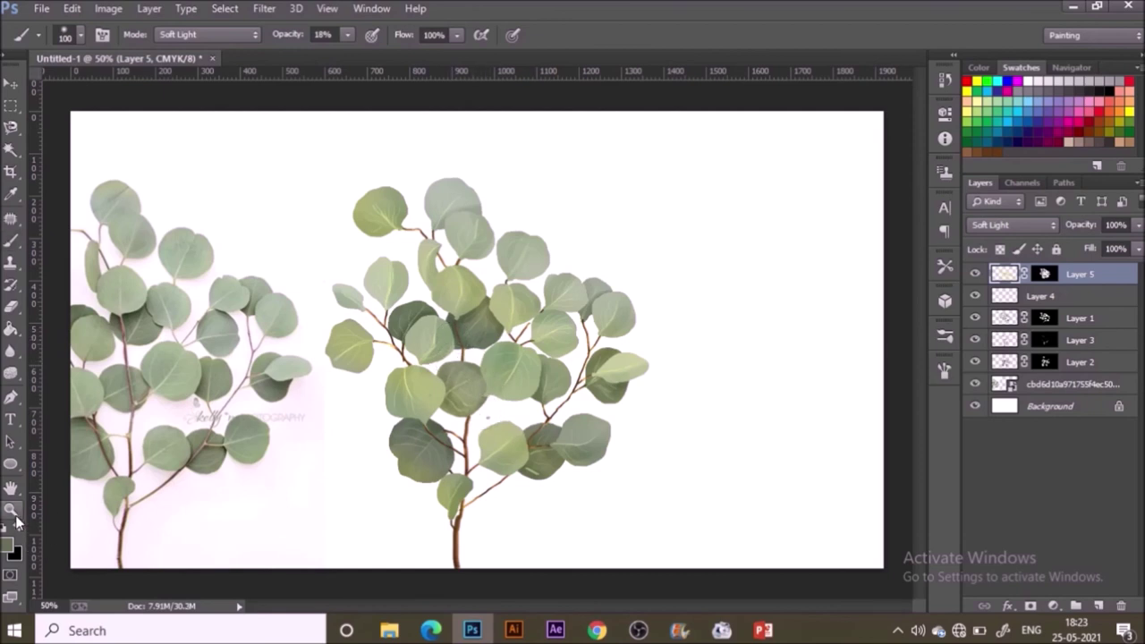
key(b)
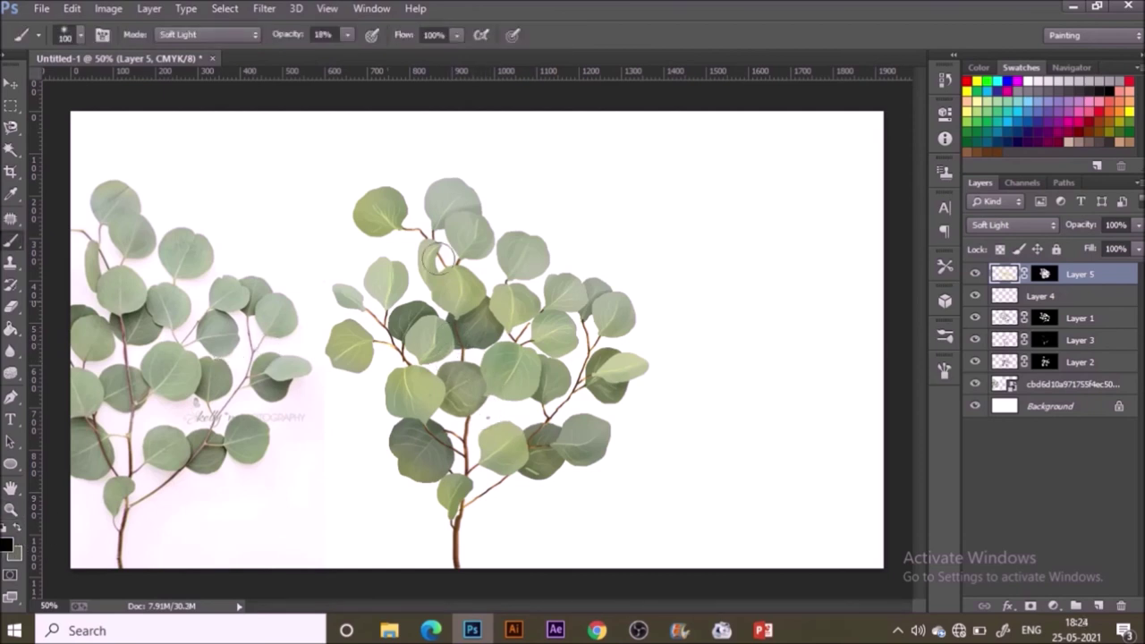
click(347, 35)
click(342, 51)
click(516, 266)
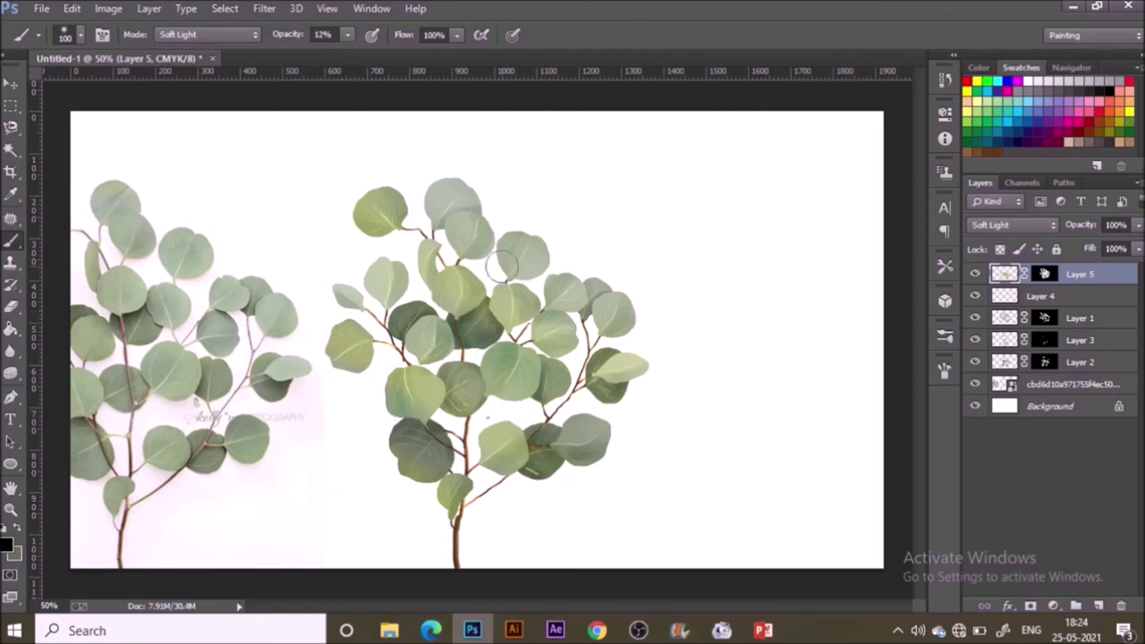
Step: Sample a dark leaf green from the canvas, set the brush mode to Multiply and shade the leaves on Layer 5
alt+click(464, 296)
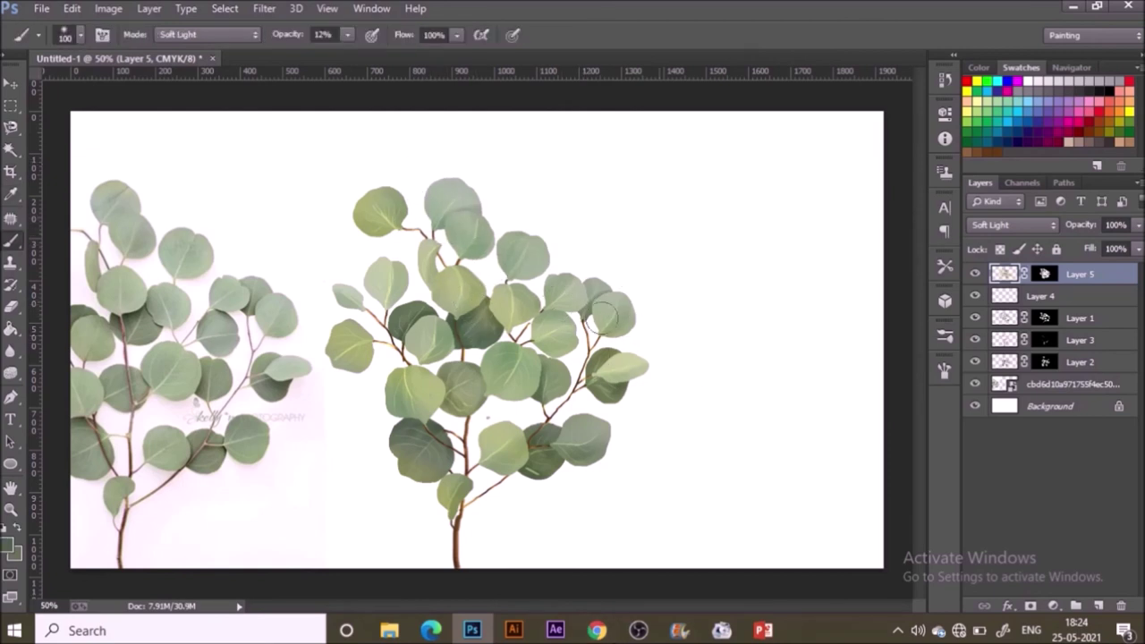
click(210, 34)
click(225, 135)
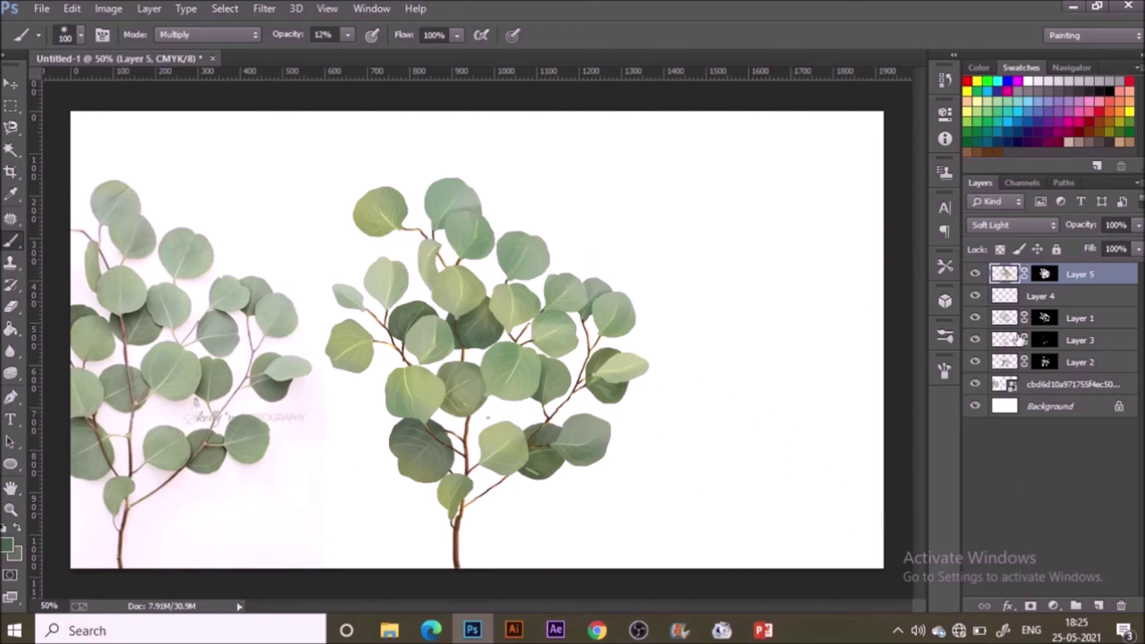
Step: Duplicate all the layers from Layer 5 down to Layer 2, group the copies and merge the group into one layer
shift+click(1083, 371)
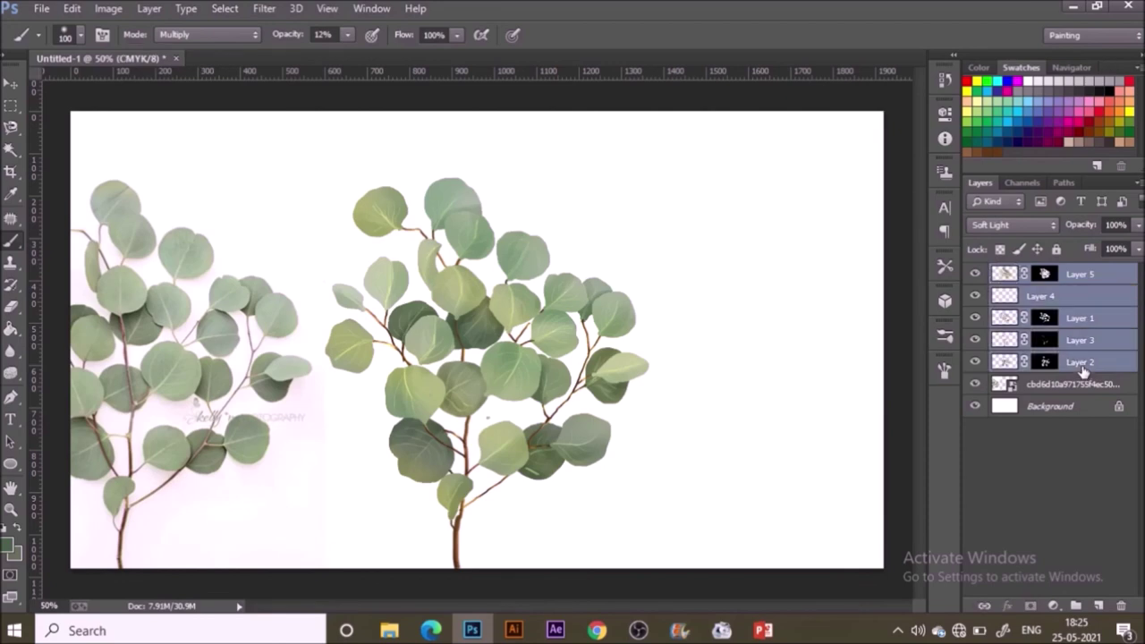
right_click(1083, 374)
click(778, 148)
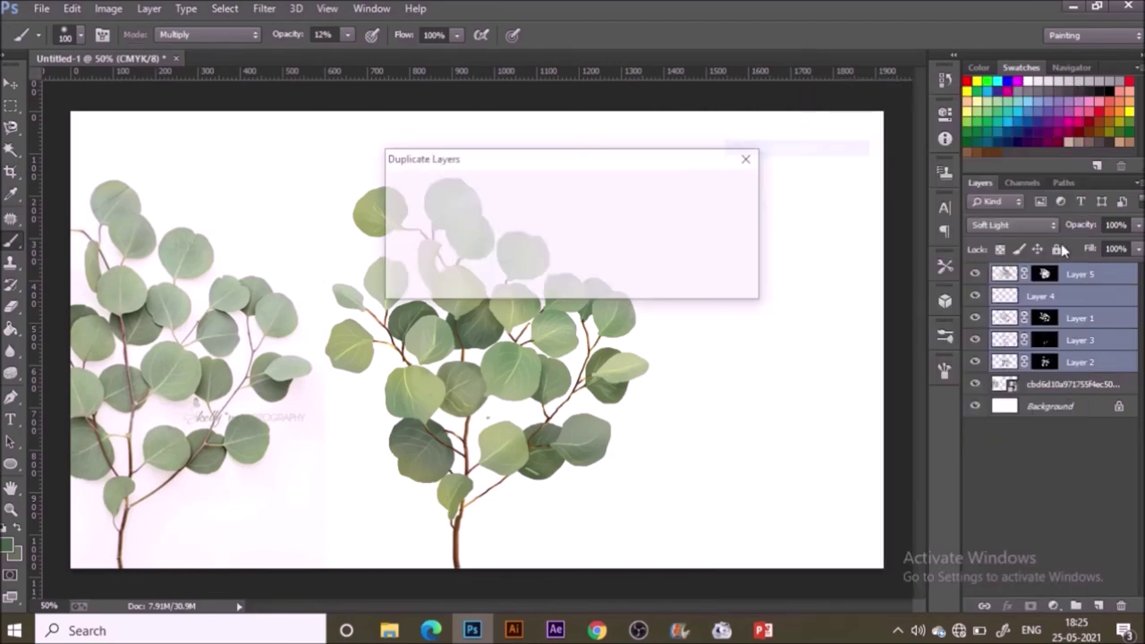
click(717, 188)
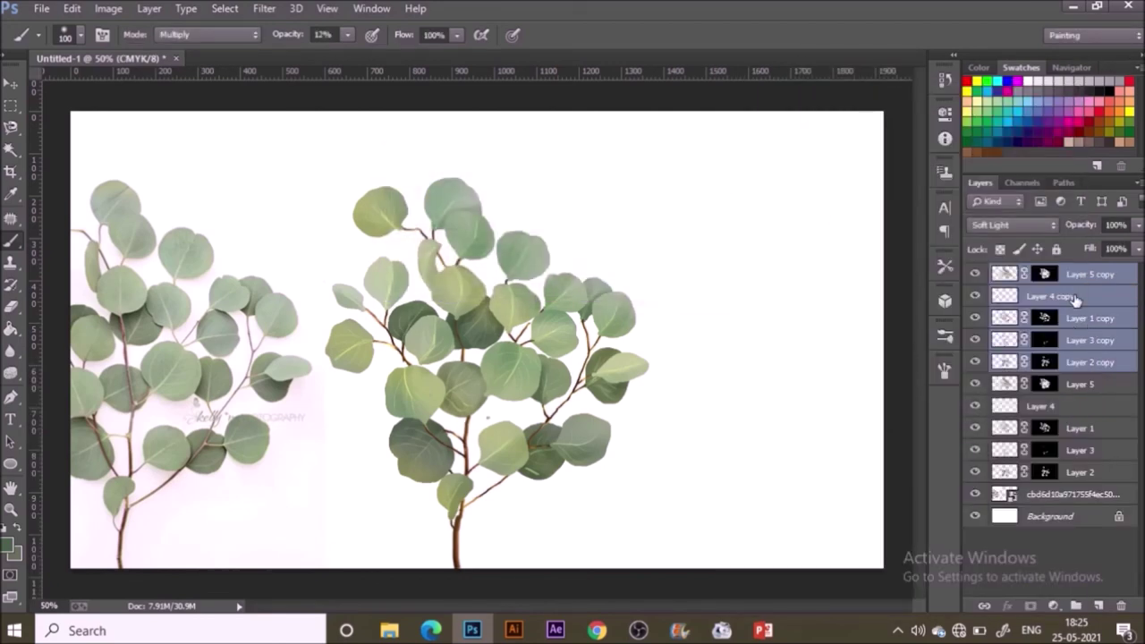
key(ctrl+g)
right_click(1077, 273)
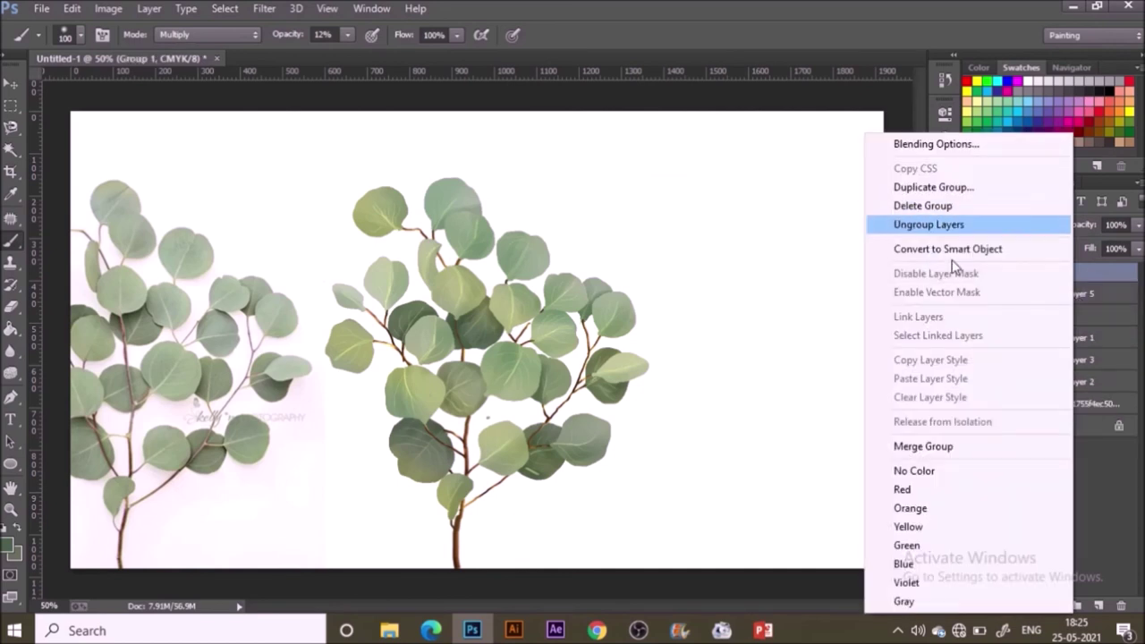
click(953, 441)
Step: Place the merged Group 1 layer beneath Layer 2, offset it slightly as a shadow and lower its opacity to 46%
drag(1038, 274, 1042, 407)
key(v)
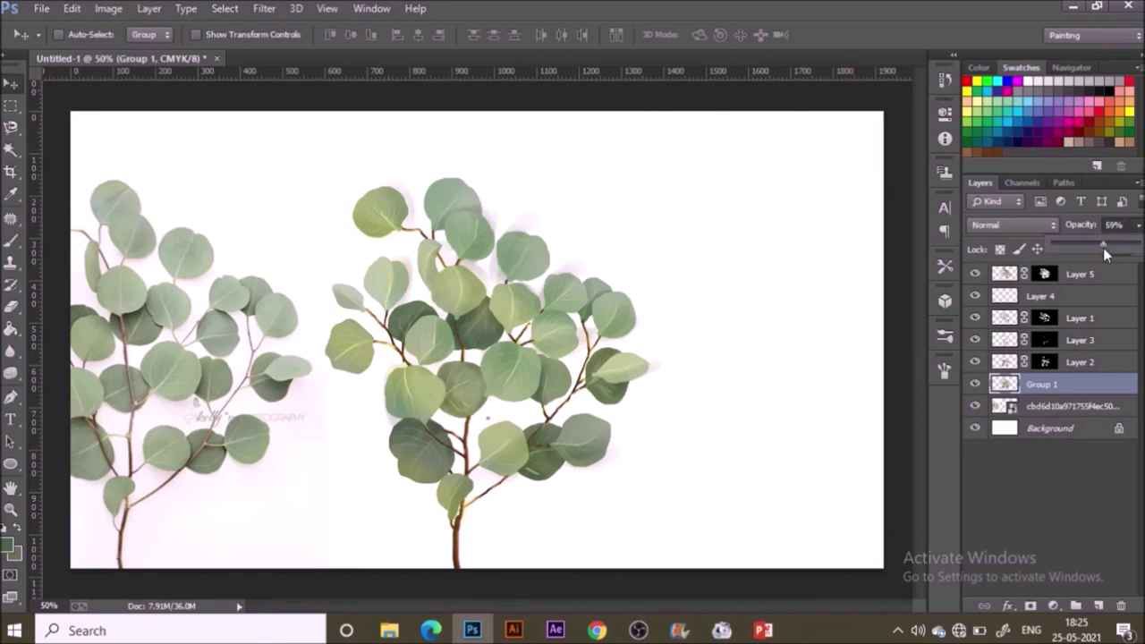
drag(1102, 248, 1092, 247)
click(1083, 387)
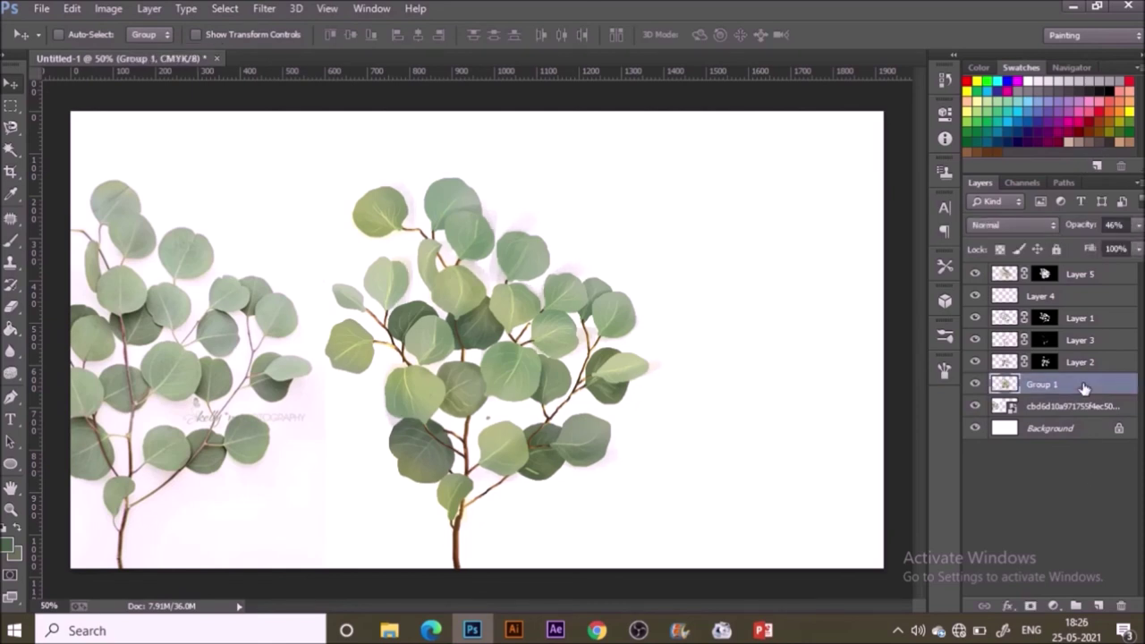
Step: Duplicate the Group 1 shadow slightly downward, hide the reference photo layer and reduce the copy's opacity to 6%
drag(707, 328, 706, 343)
click(1074, 247)
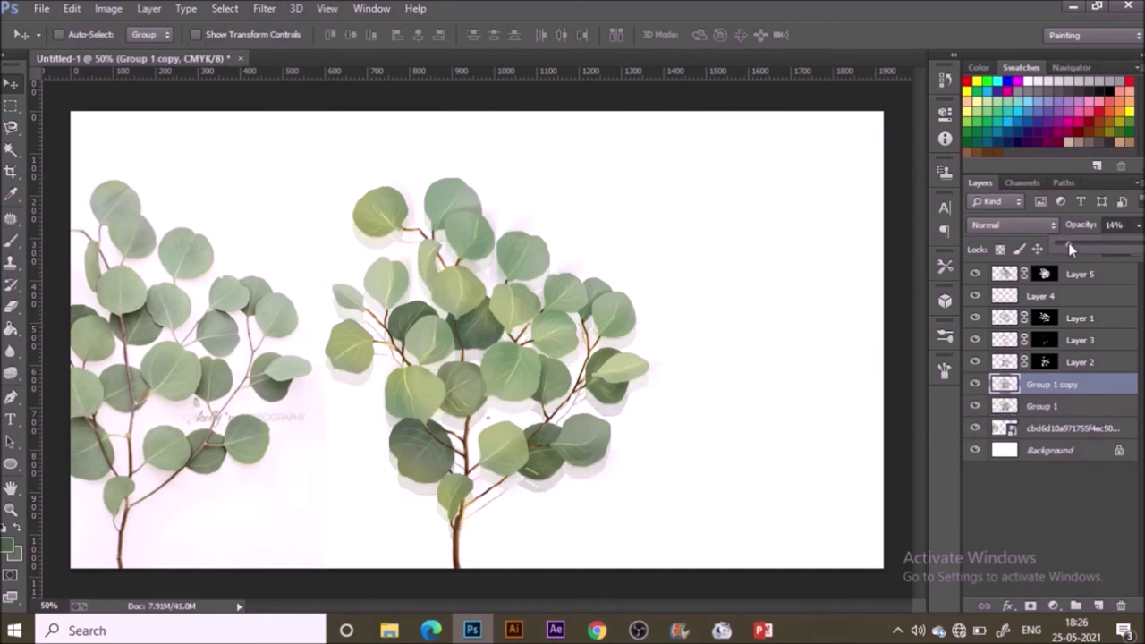
click(976, 430)
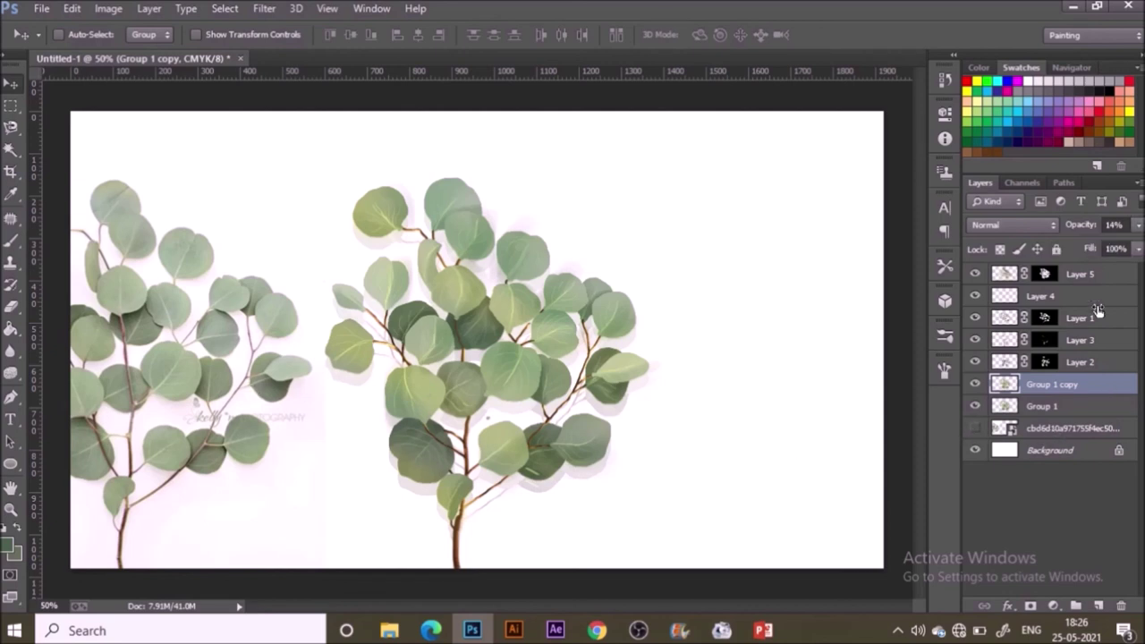
click(1137, 225)
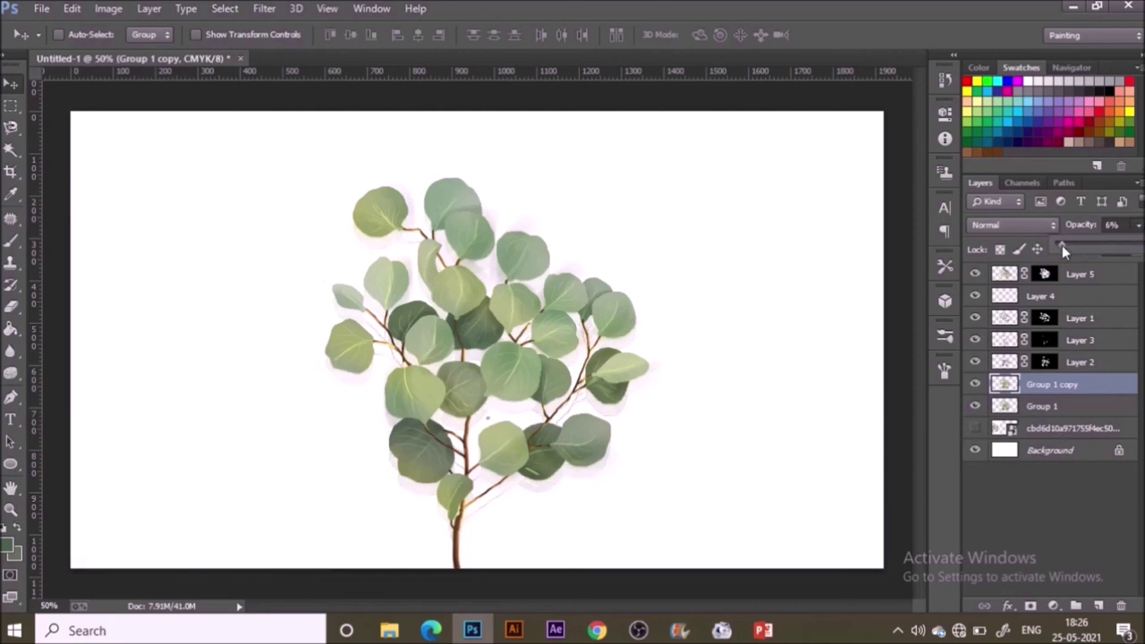
Step: Select Layer 5 and set the foreground colour to bright yellow, eee83d
click(1080, 275)
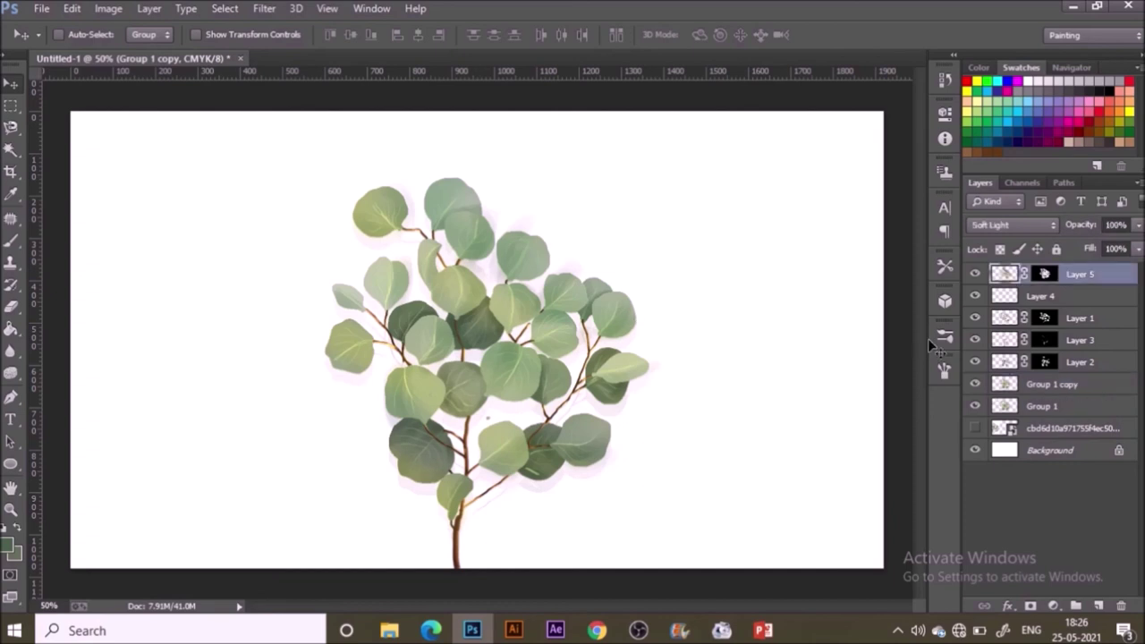
click(10, 547)
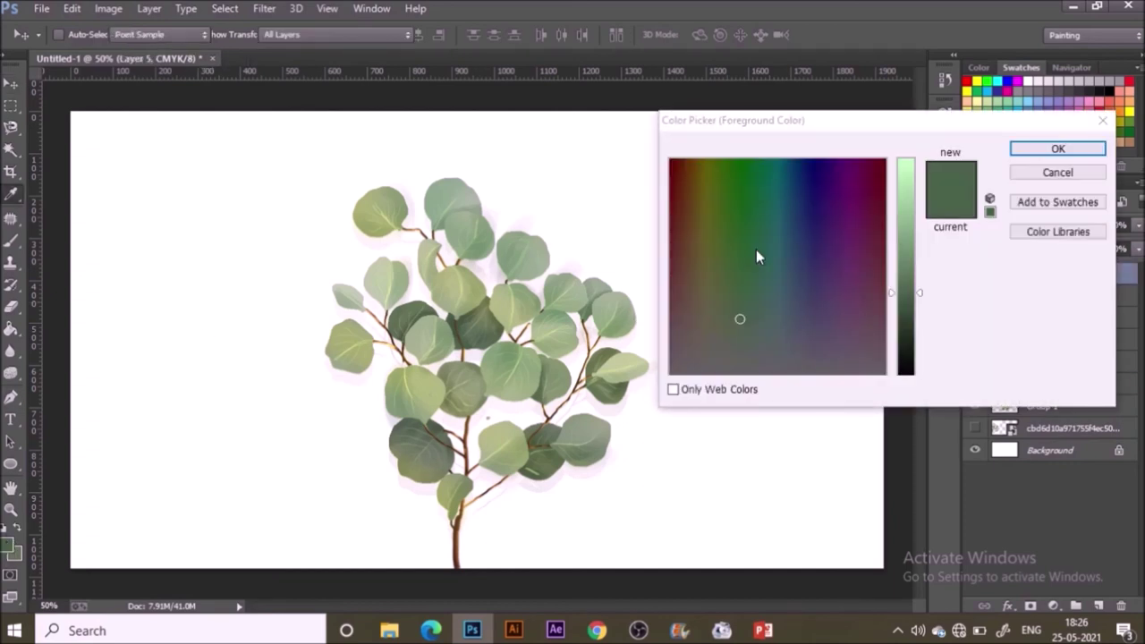
click(930, 260)
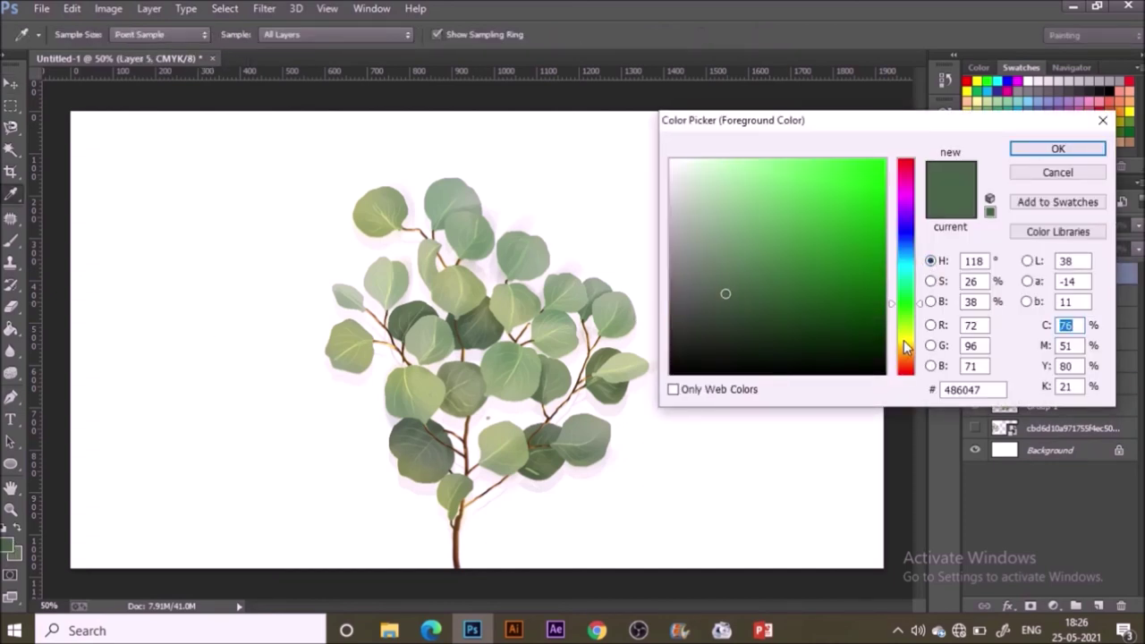
click(906, 347)
click(850, 167)
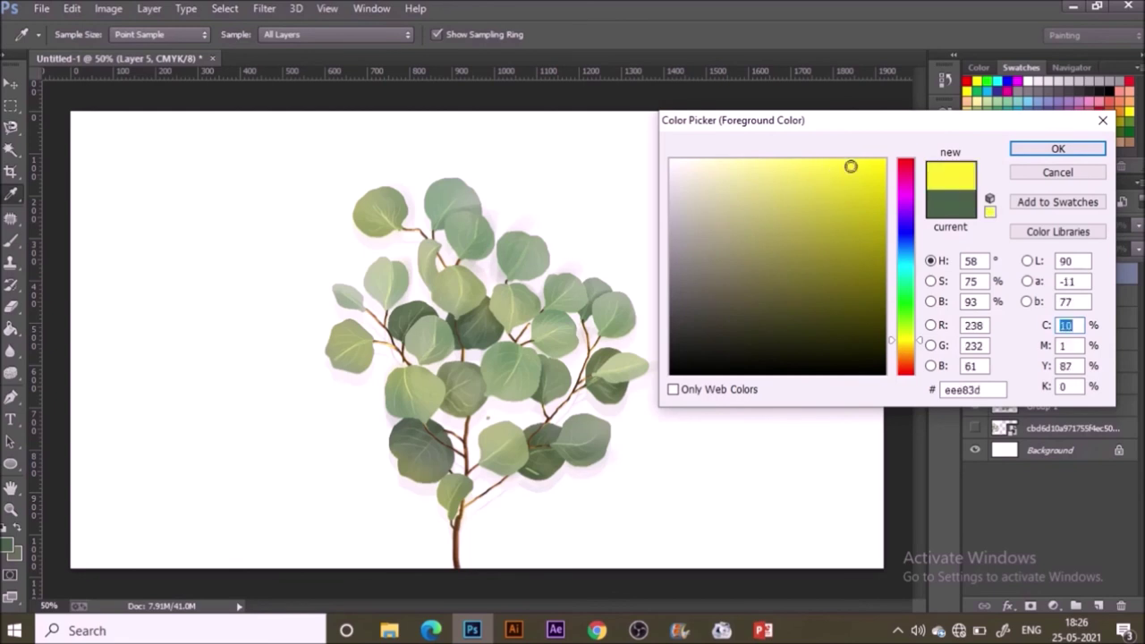
click(1057, 149)
Step: Activate the Brush tool and set its blending mode to Soft Light
key(b)
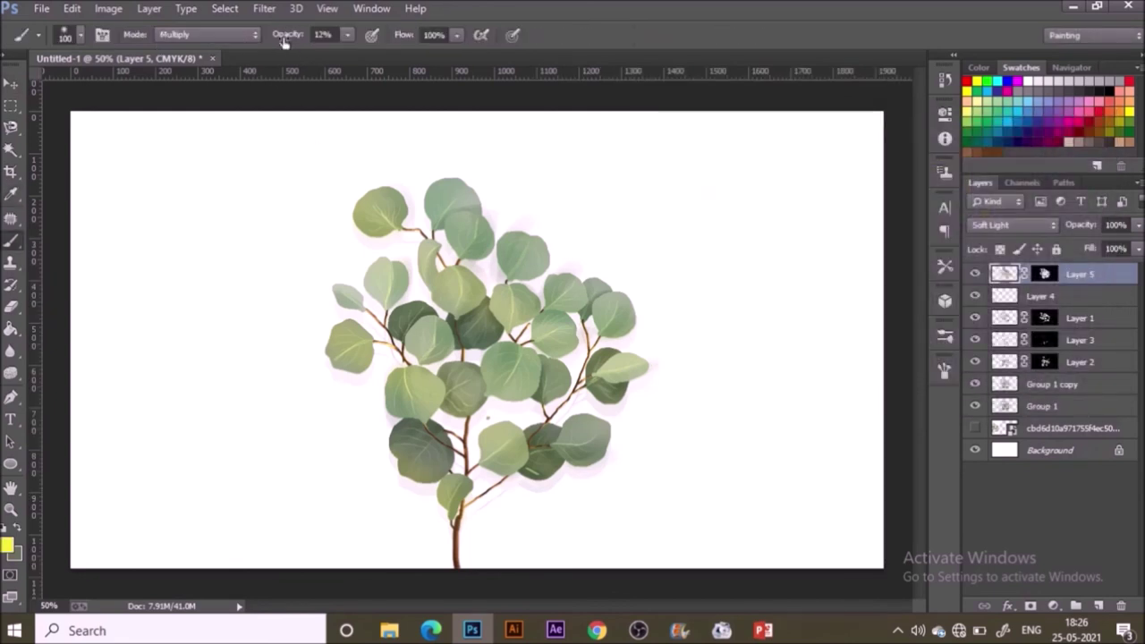
click(206, 34)
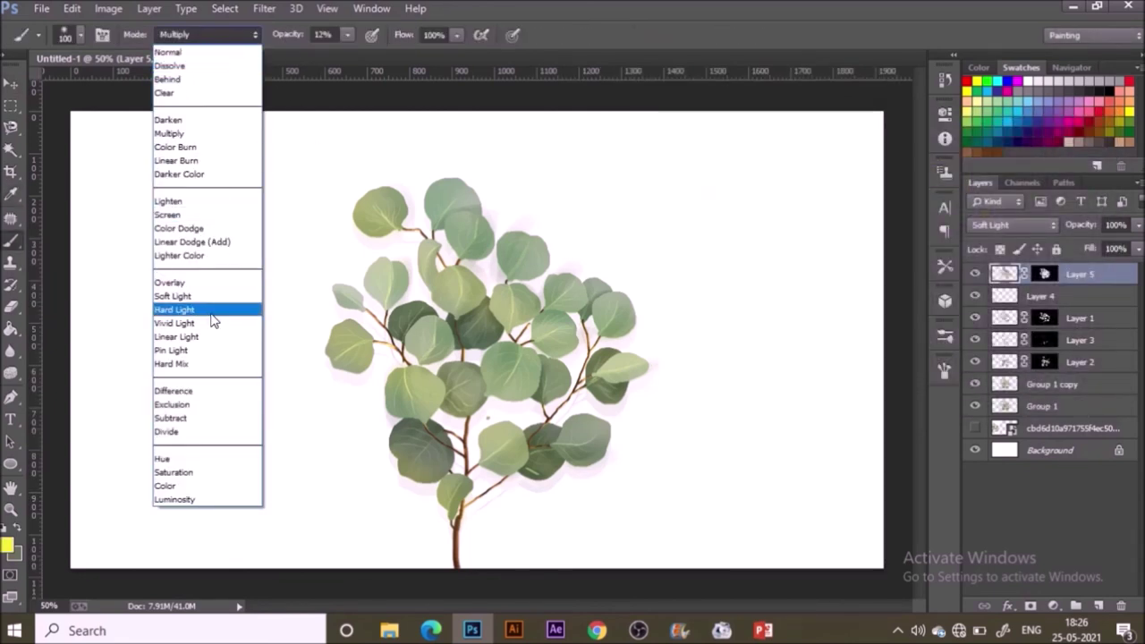
click(228, 296)
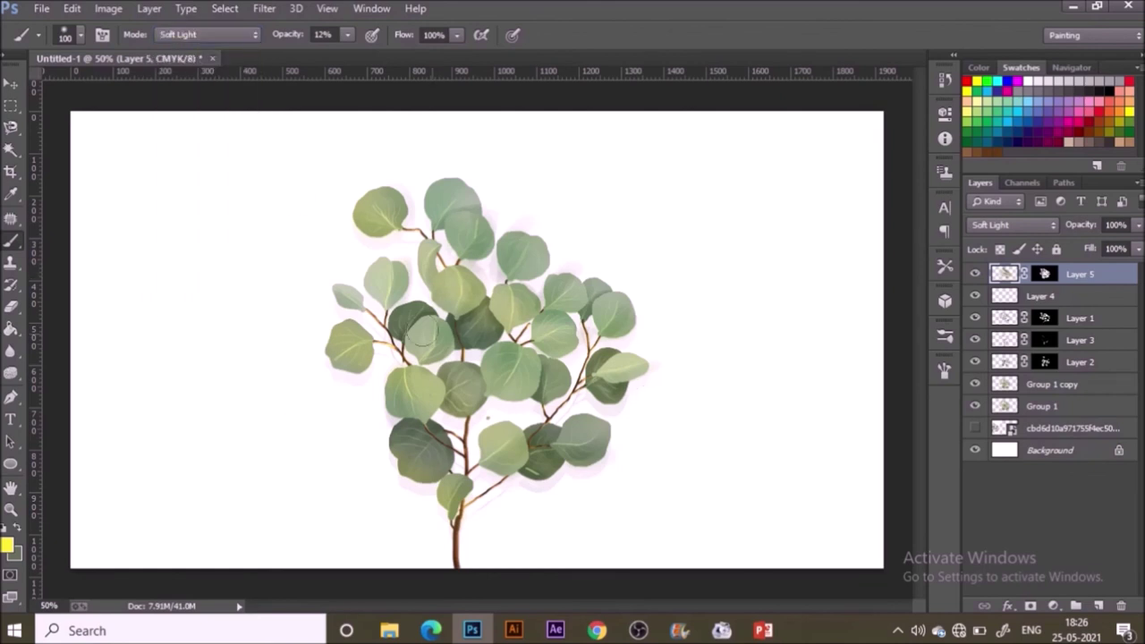